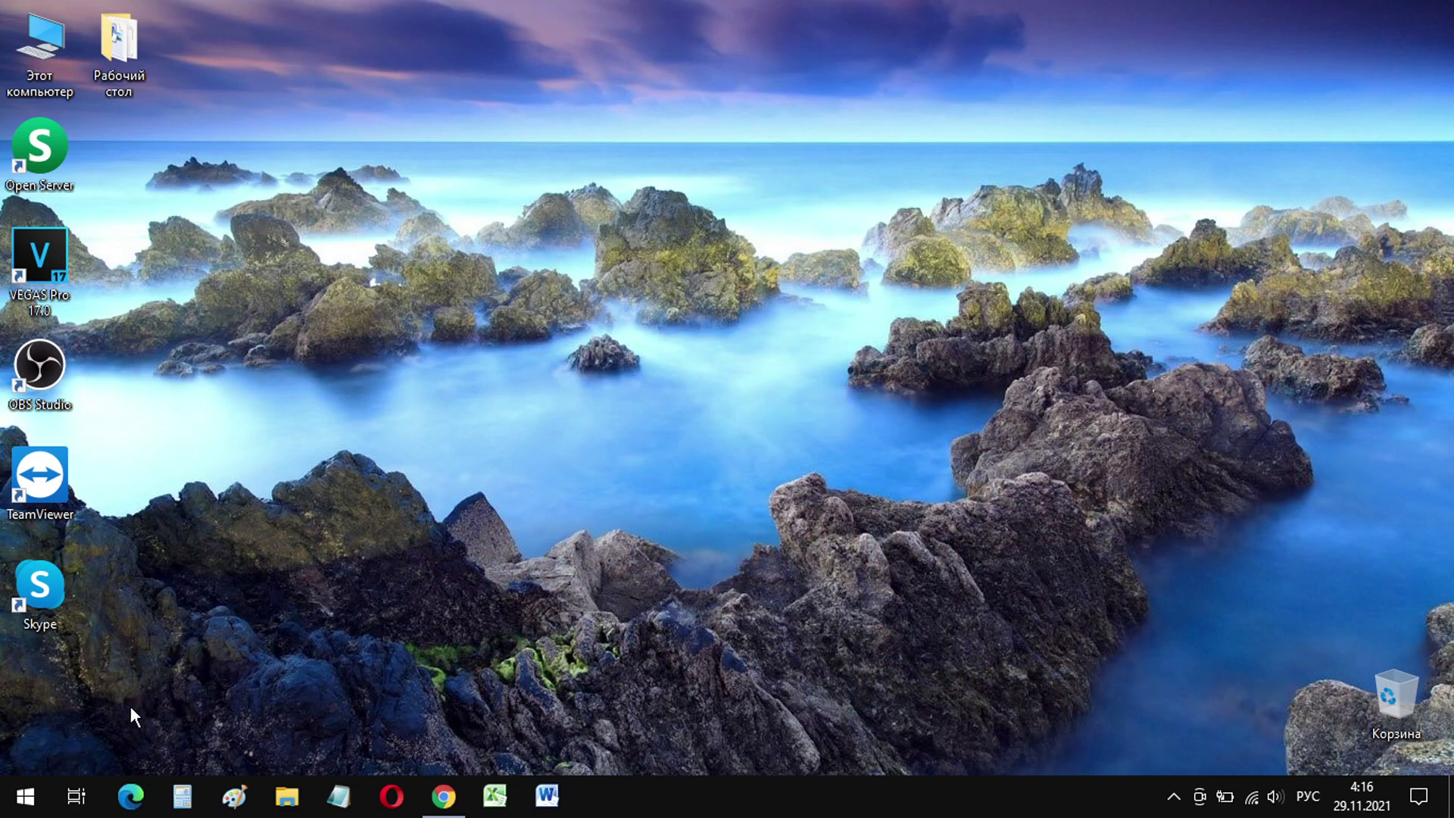
Step: Check the Windows Update status in the Windows settings, and close the settings
click(26, 794)
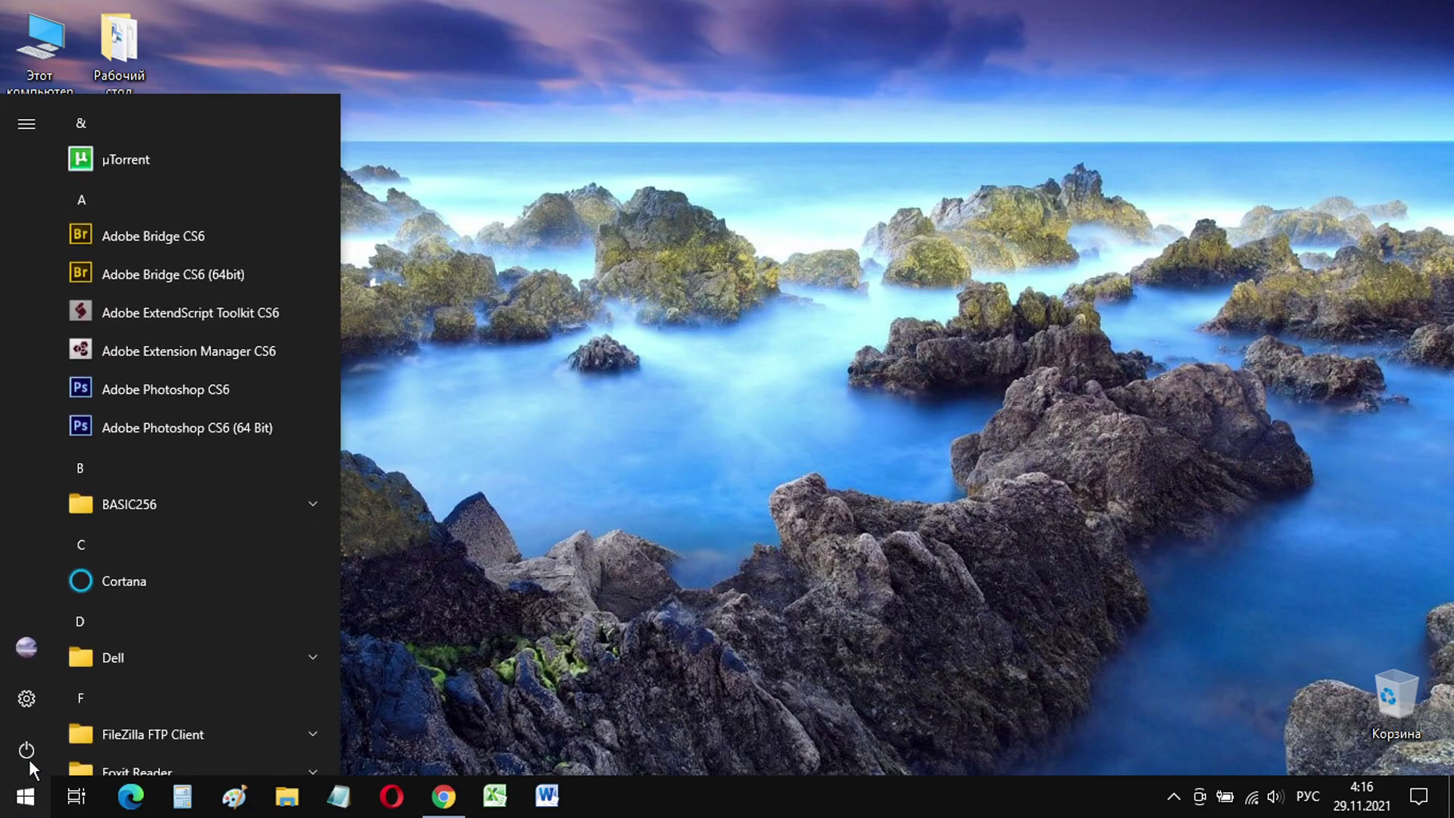
click(30, 694)
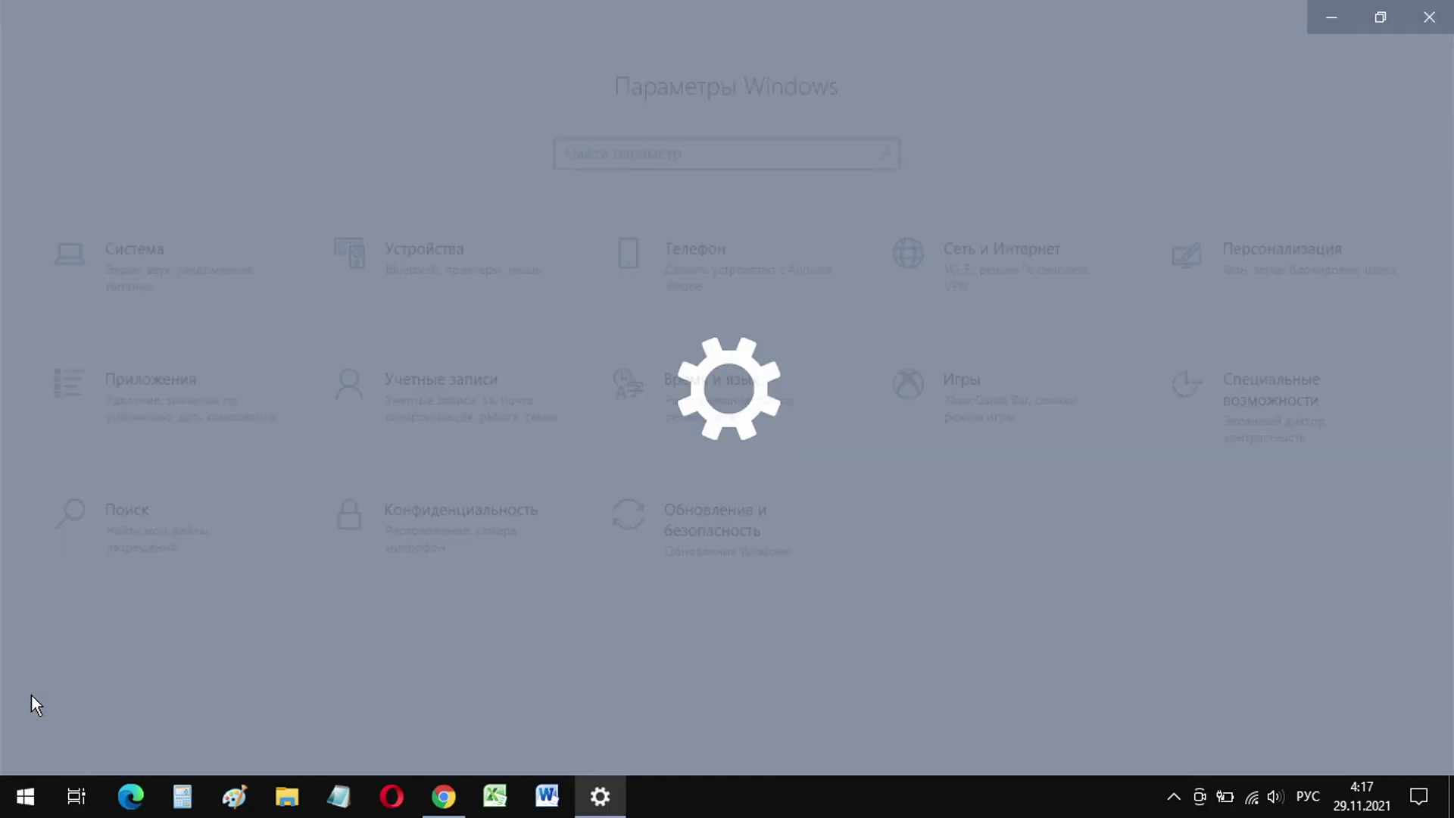
click(605, 553)
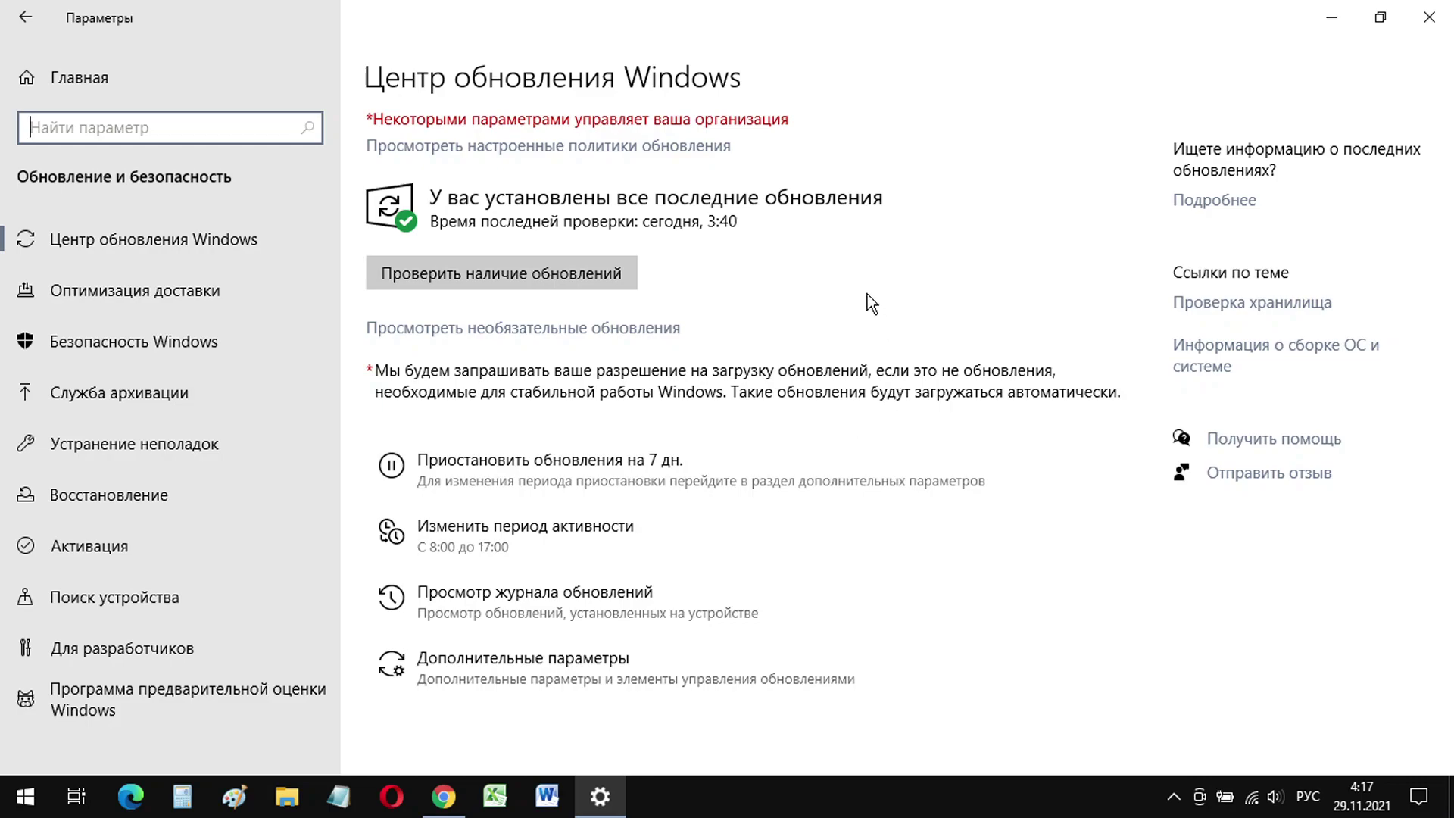
click(1429, 16)
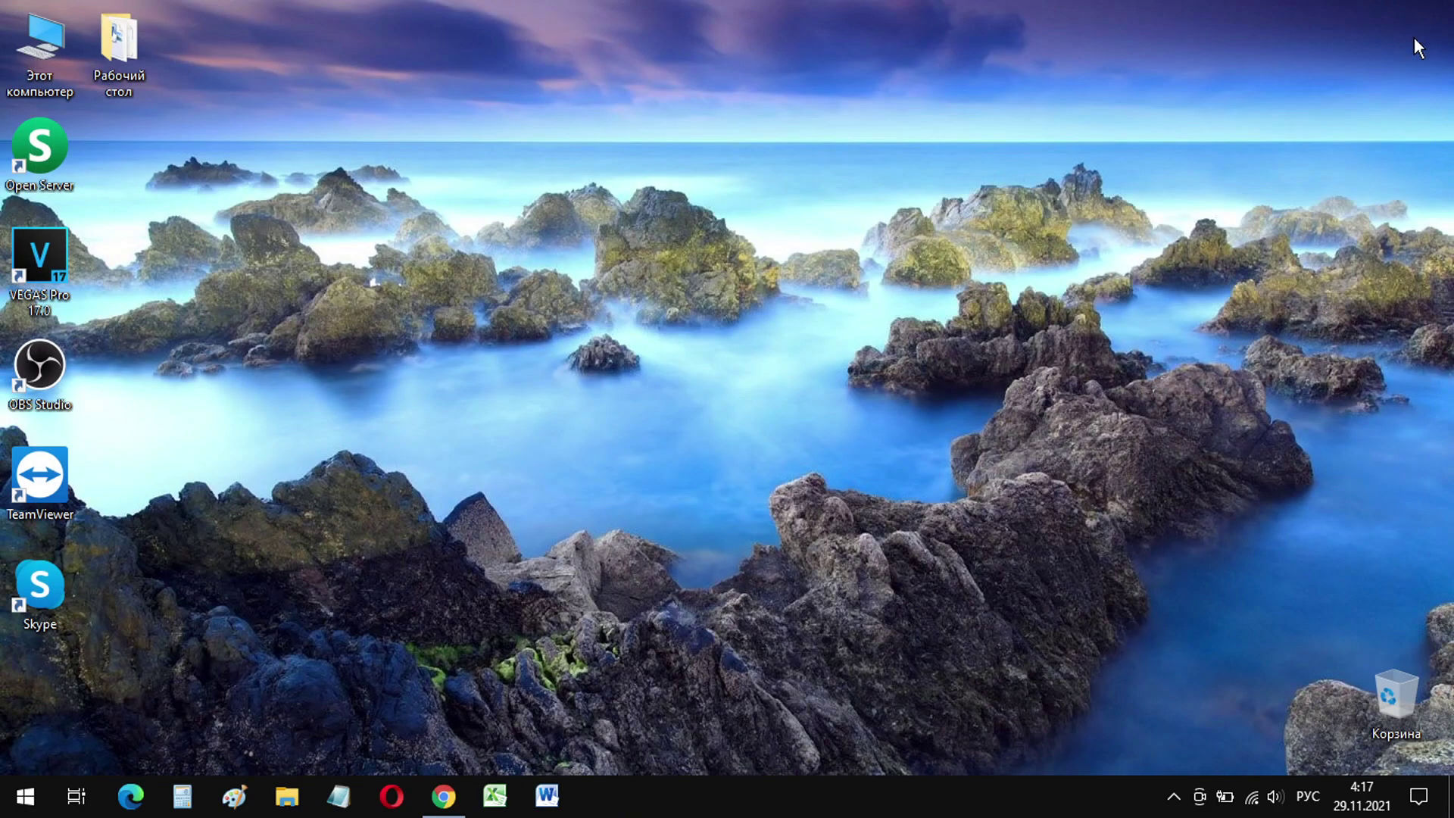
Step: Switch to Chrome and review the Windows 11 download options and the Installation Assistant's "Прежде чем начать" notes
click(463, 806)
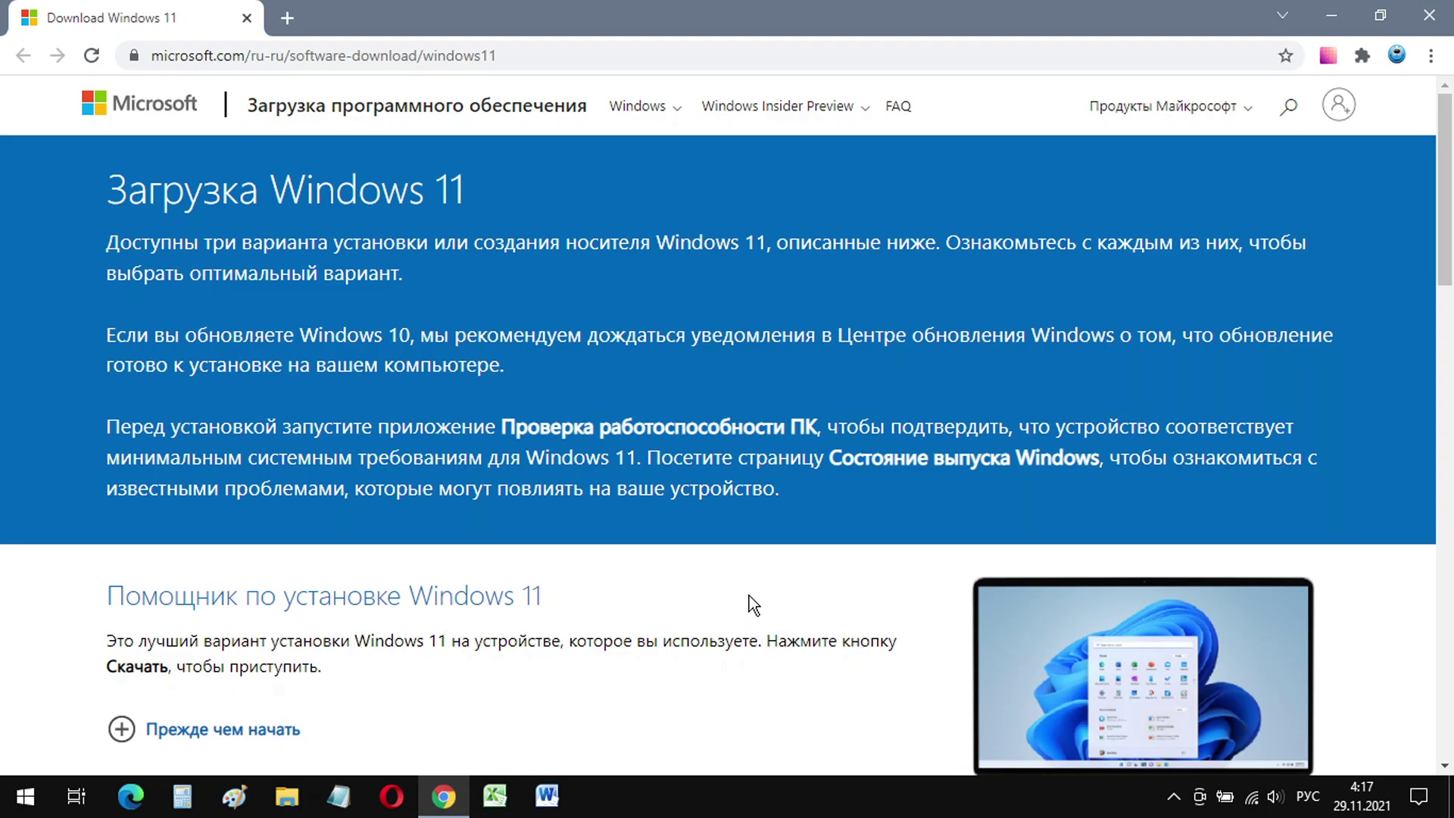
scroll(748, 595, down, 5)
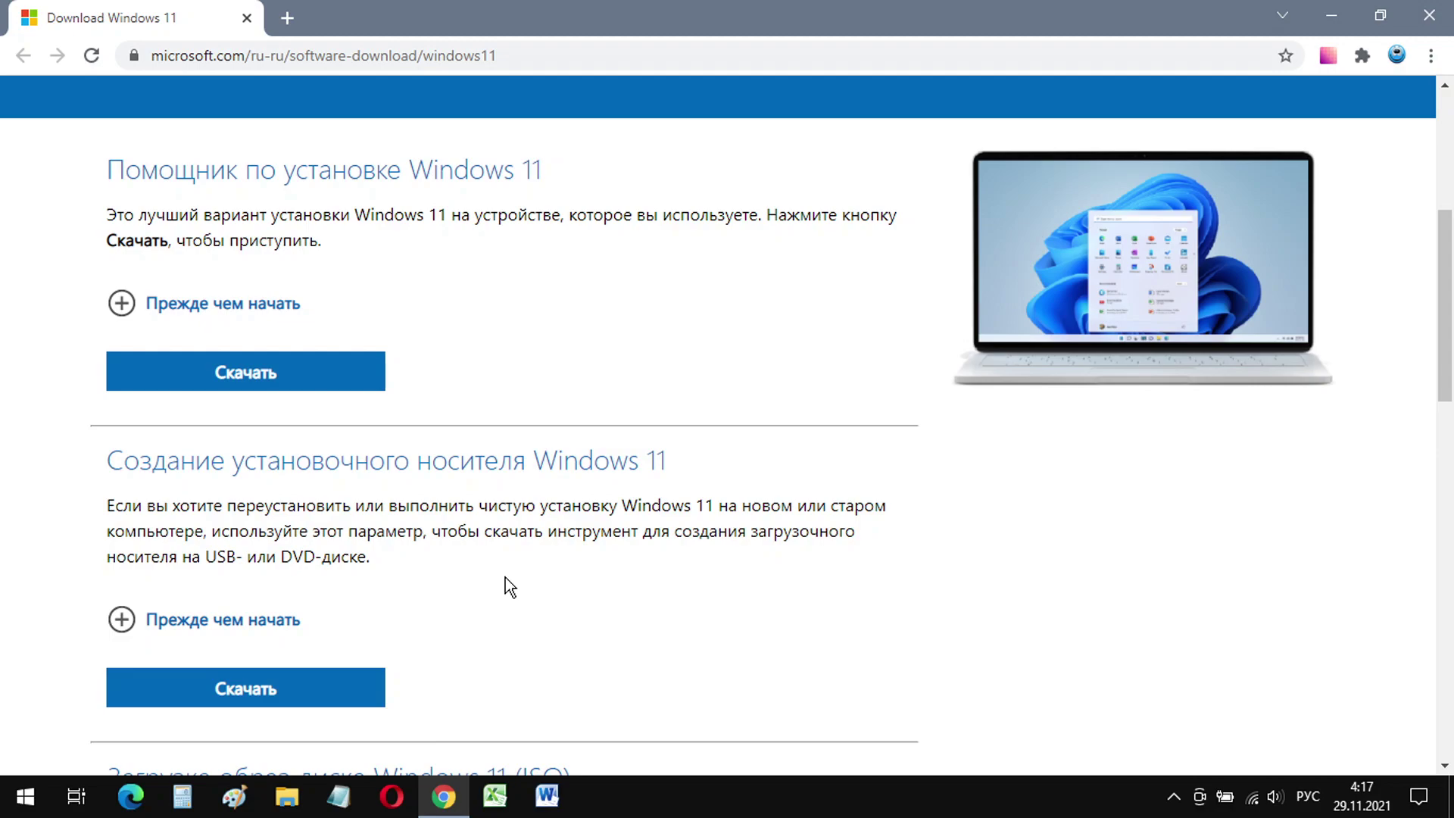
scroll(505, 578, down, 5)
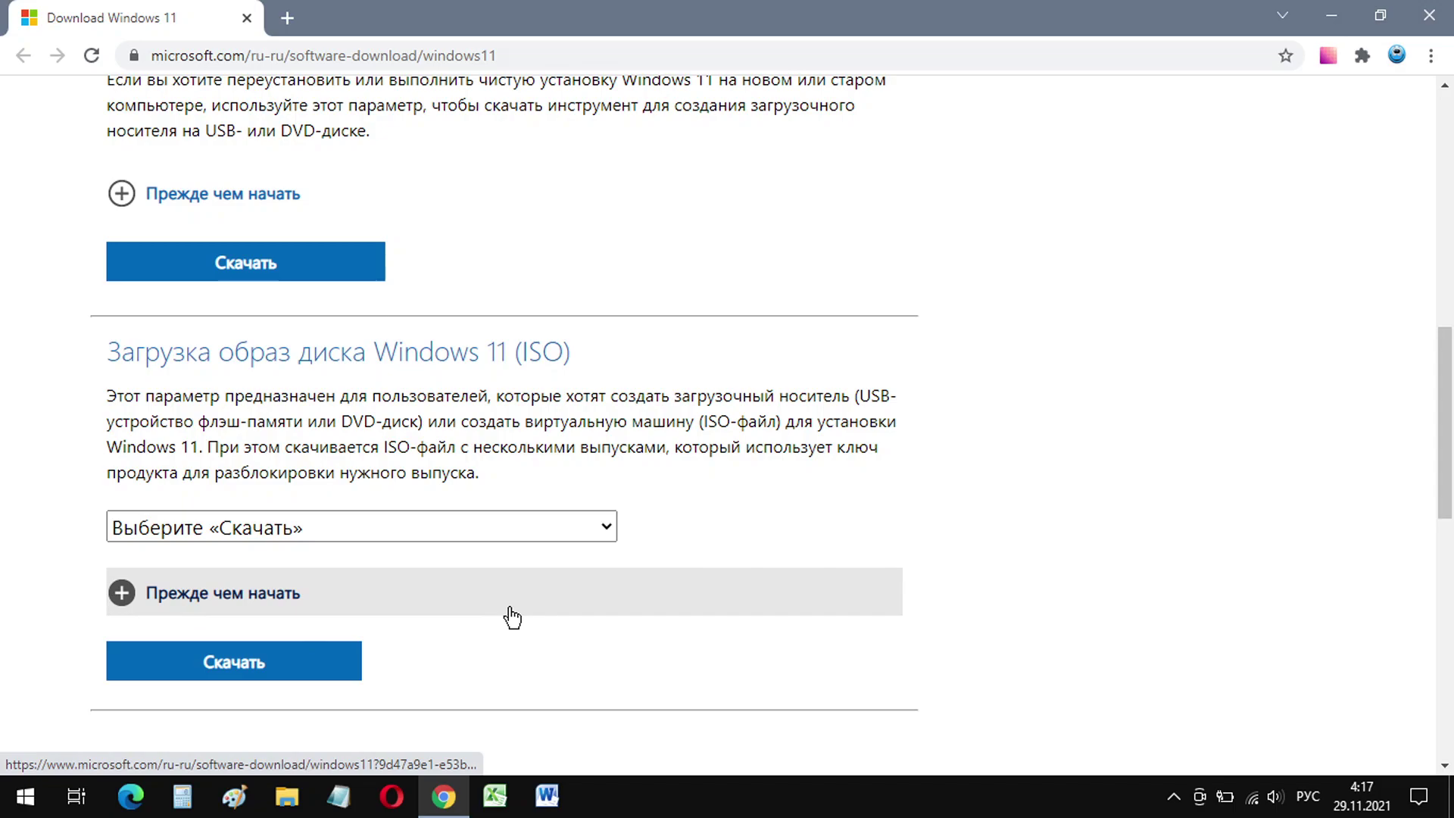
scroll(512, 617, up, 7)
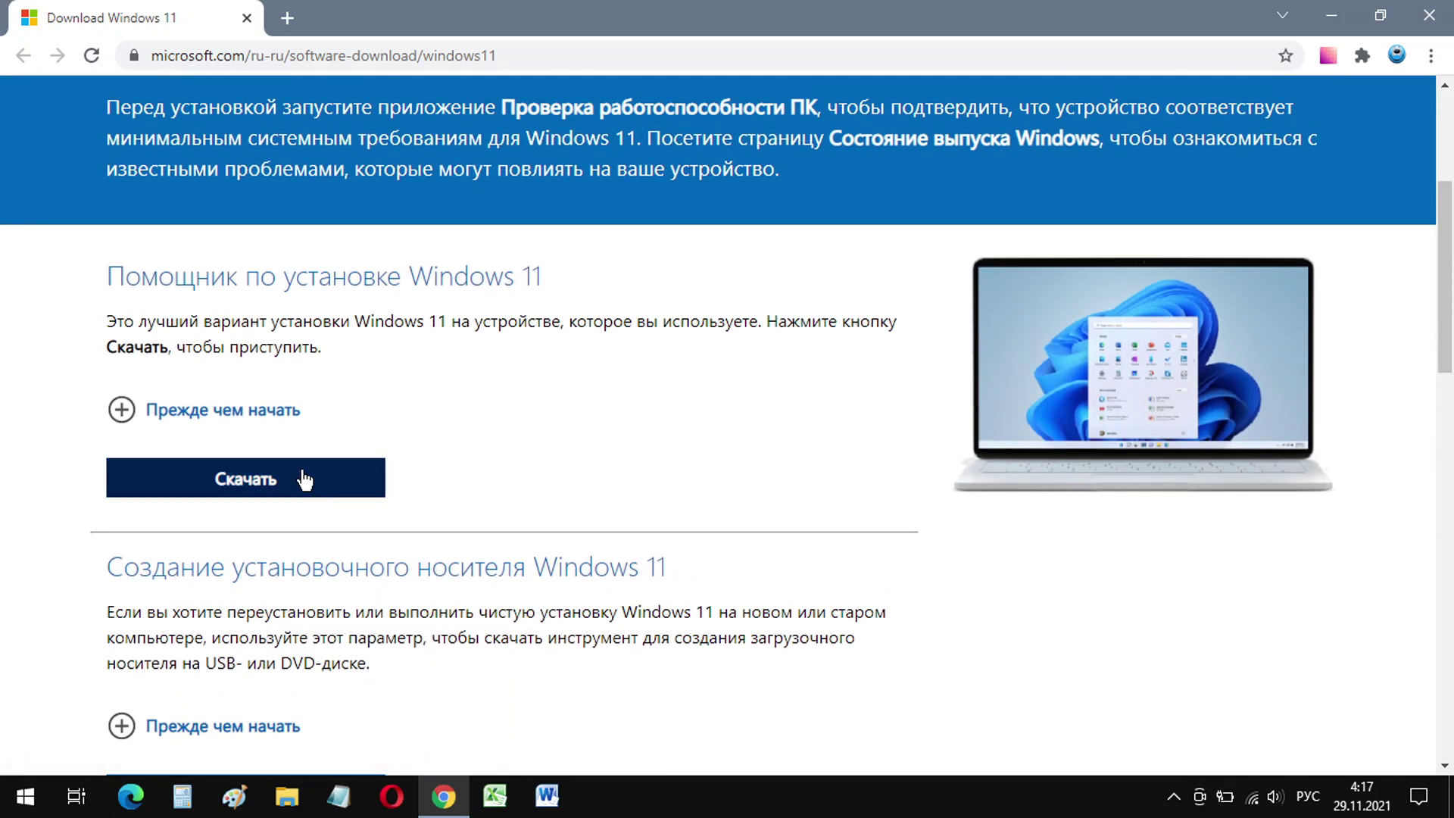
click(142, 417)
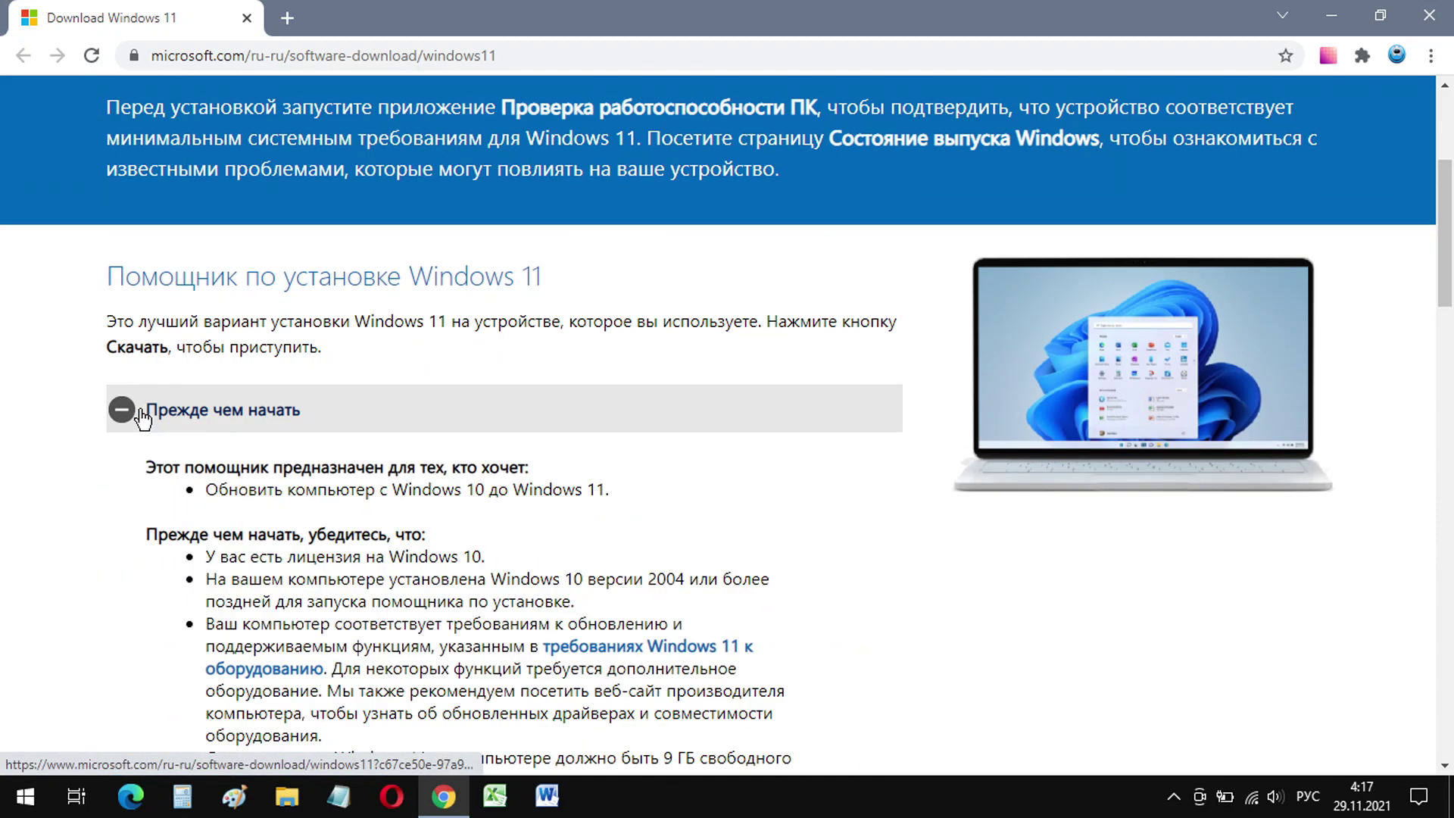
scroll(675, 494, down, 3)
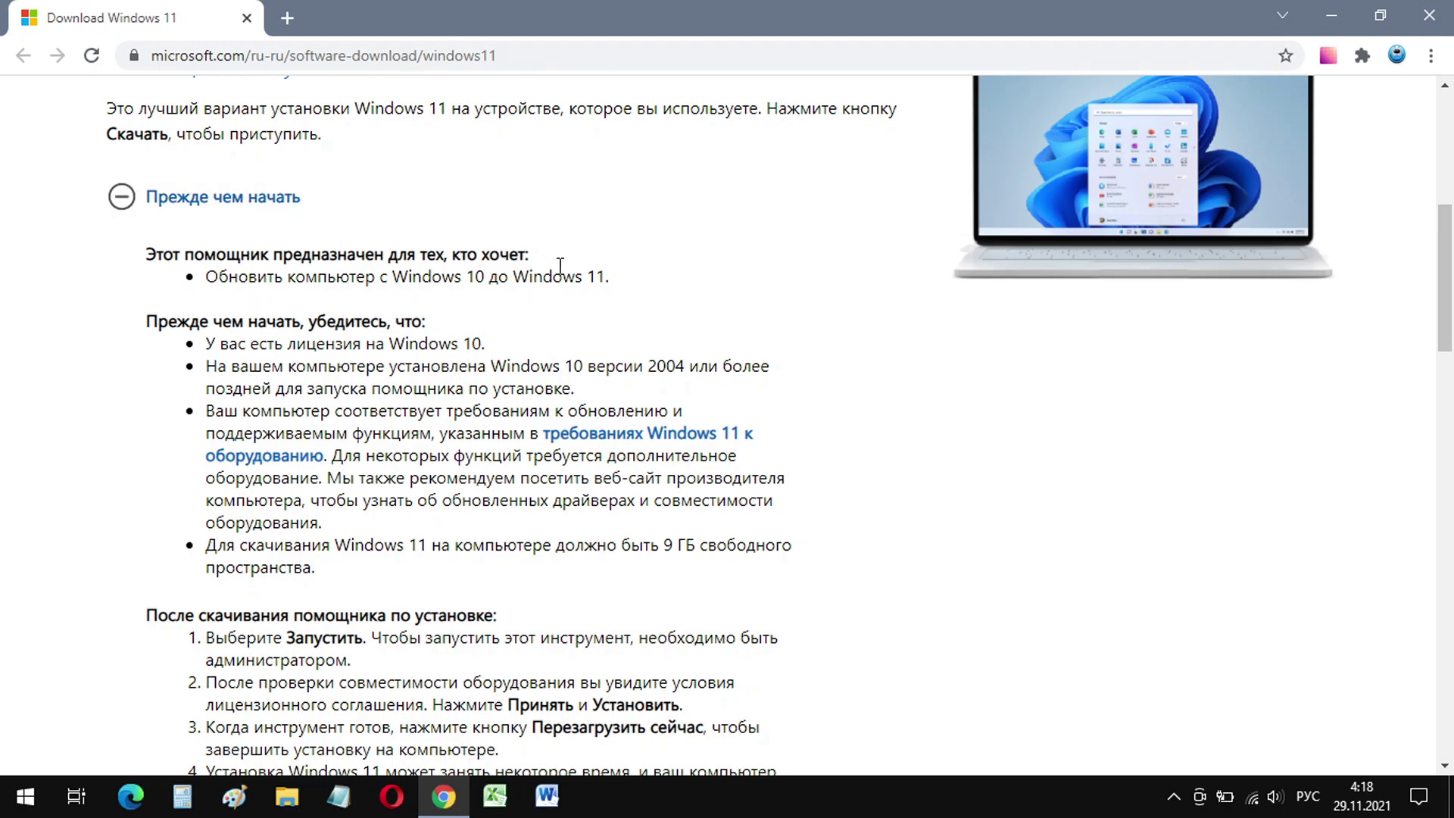
scroll(560, 266, down, 3)
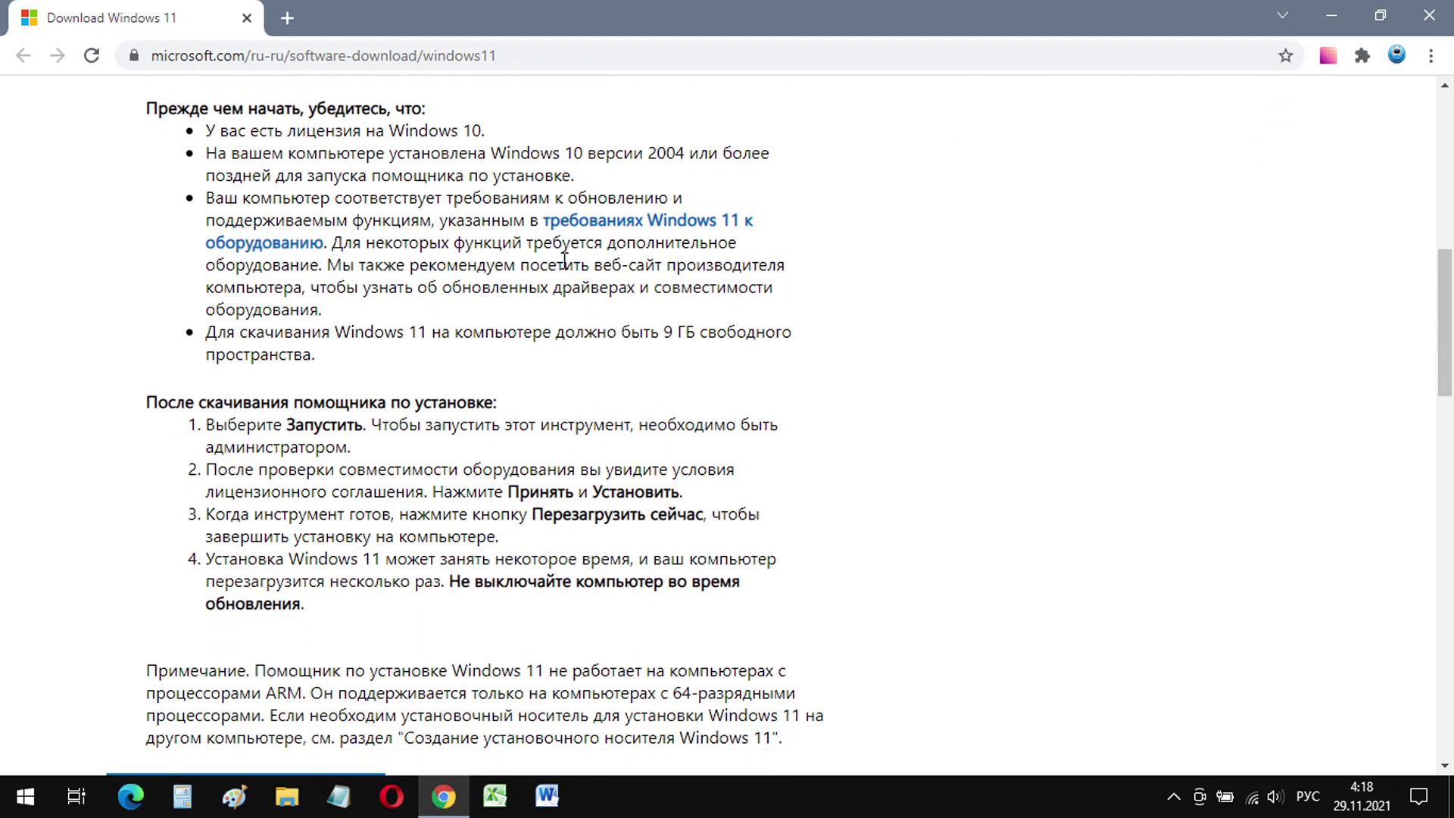
Step: Open the Windows 11 hardware requirements link in a new tab and review the system requirements
right_click(595, 227)
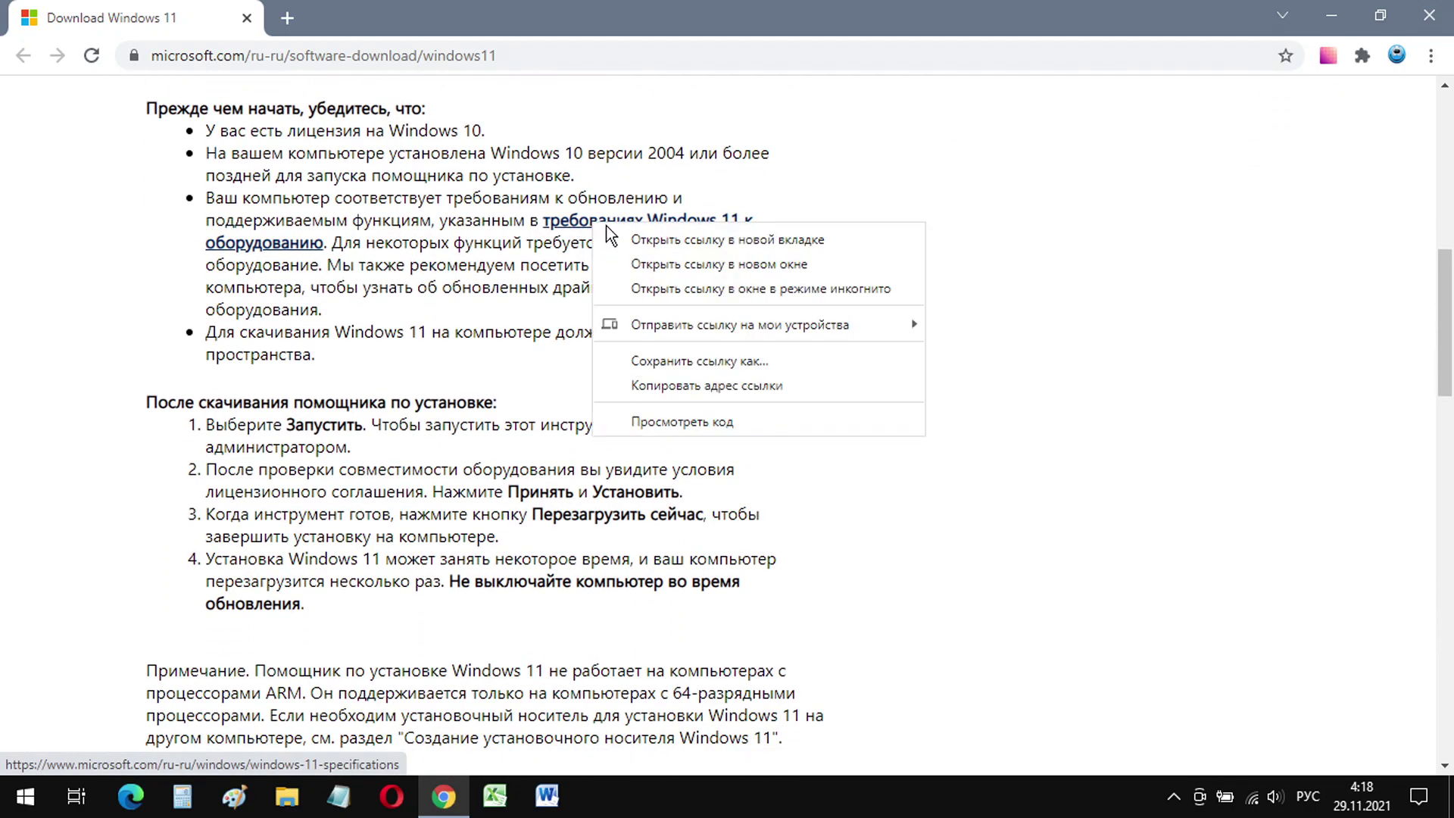
click(630, 237)
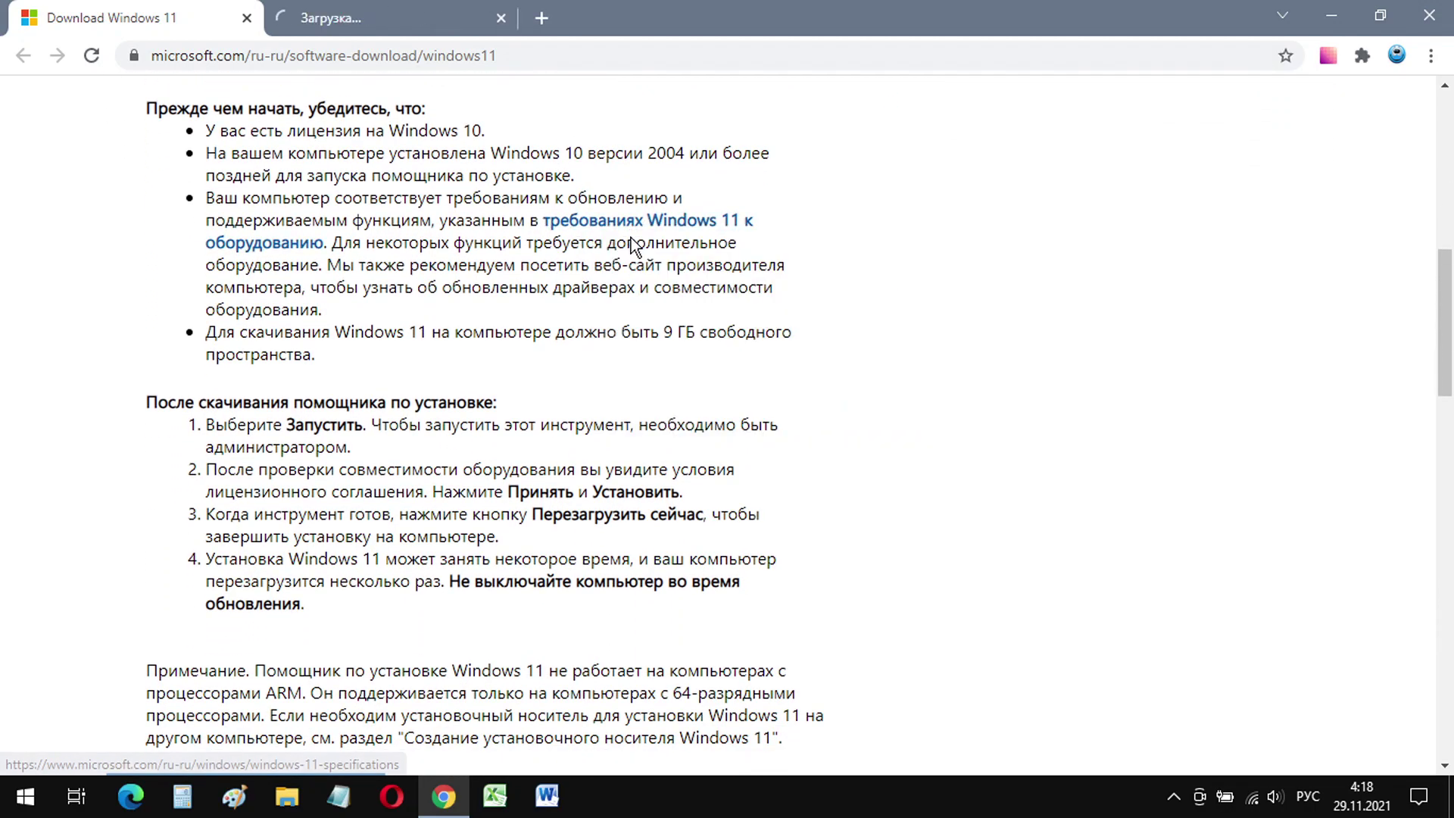
click(420, 21)
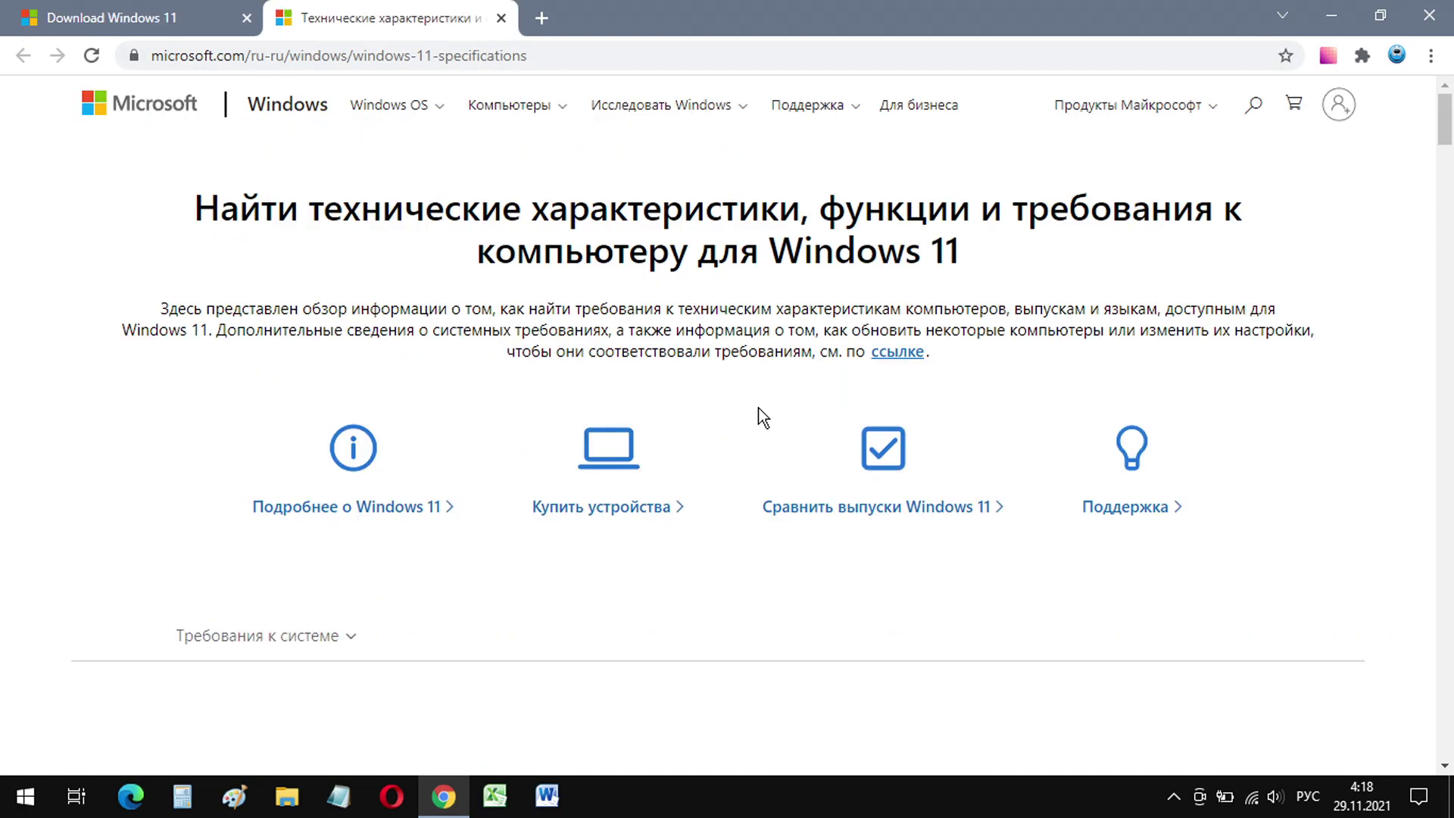
scroll(750, 604, down, 15)
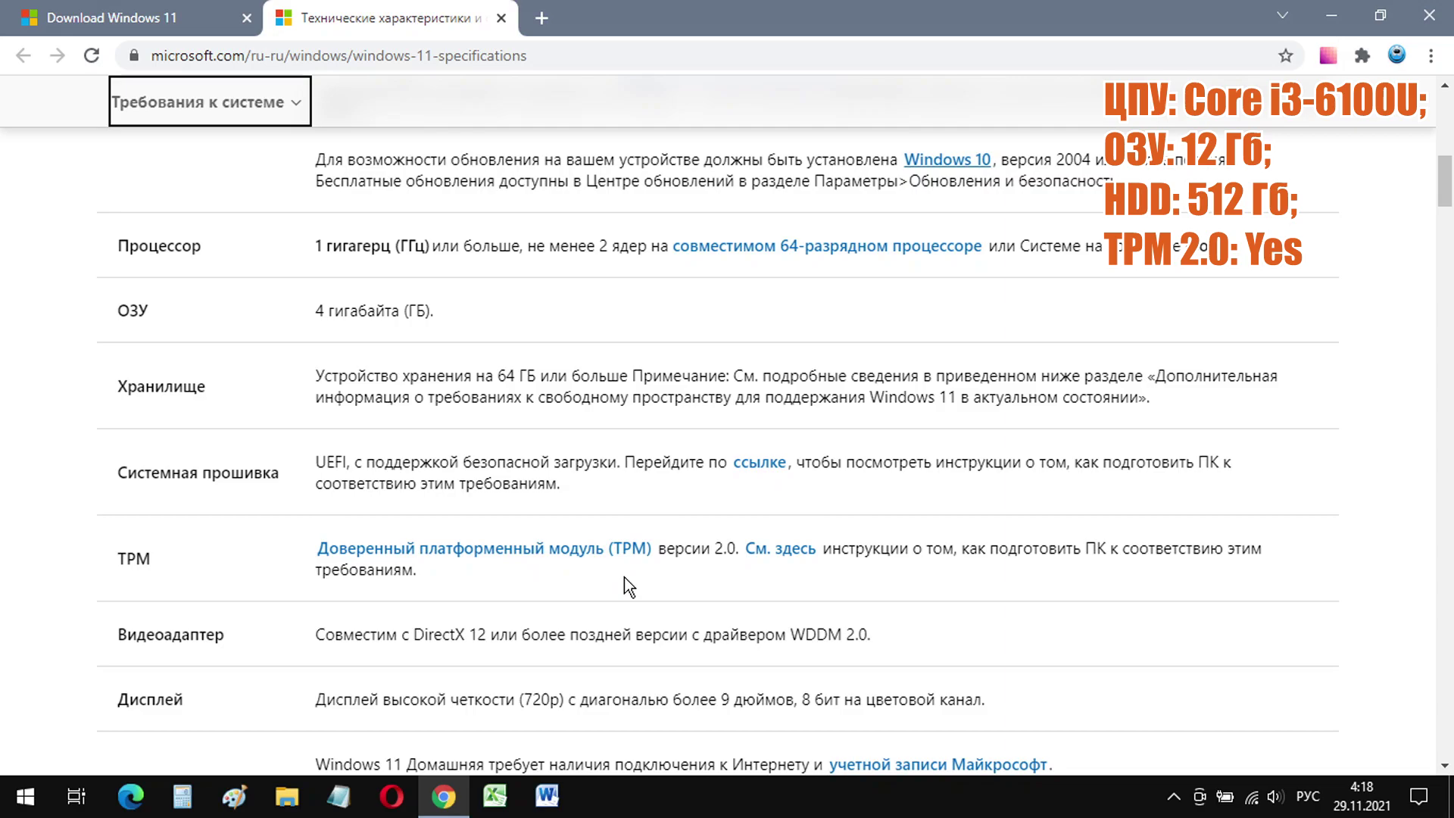
scroll(624, 577, up, 6)
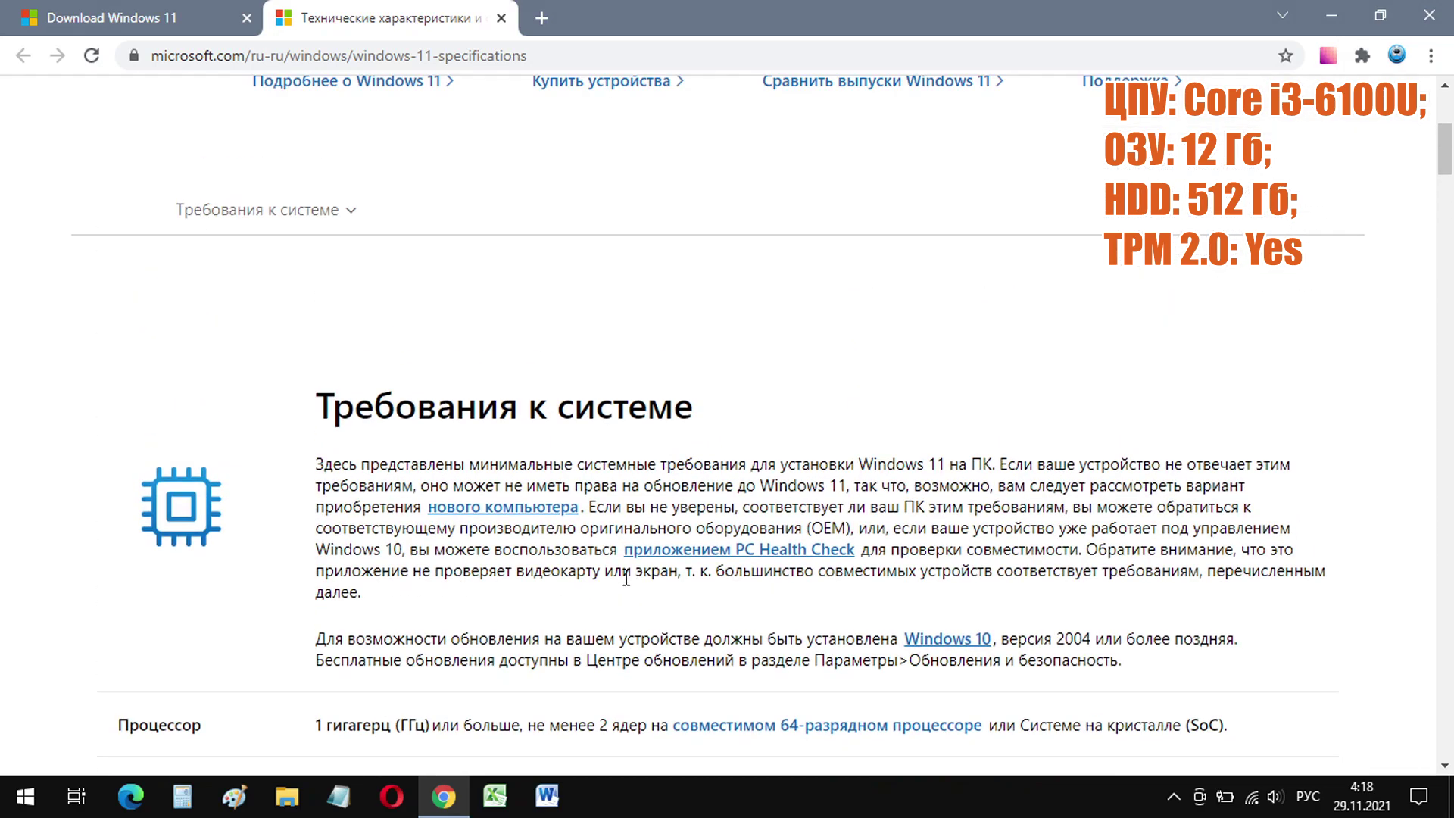
Step: Download and install the PC Health Check app, accepting its licence terms and opening it on completion
click(677, 551)
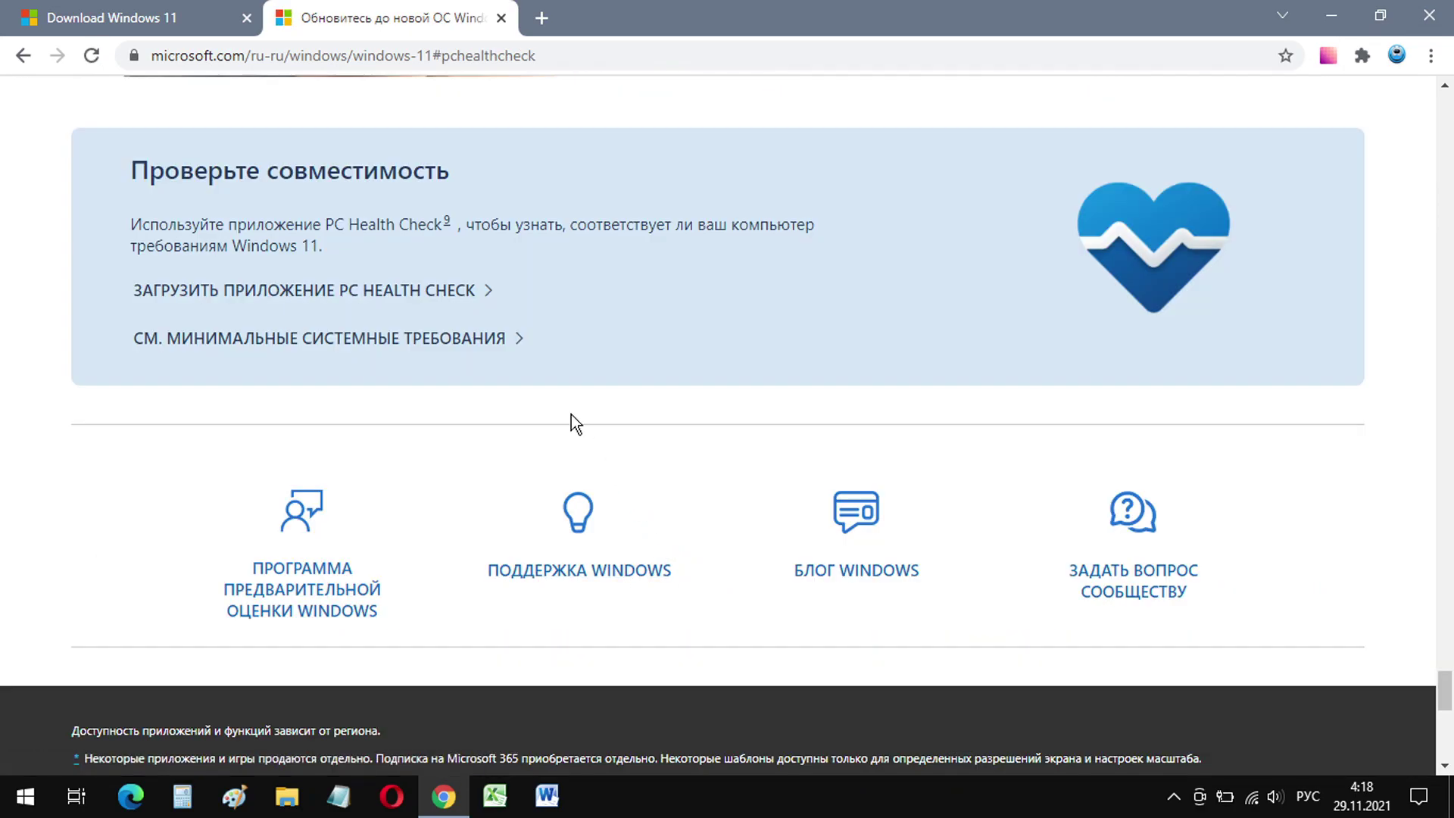
click(400, 289)
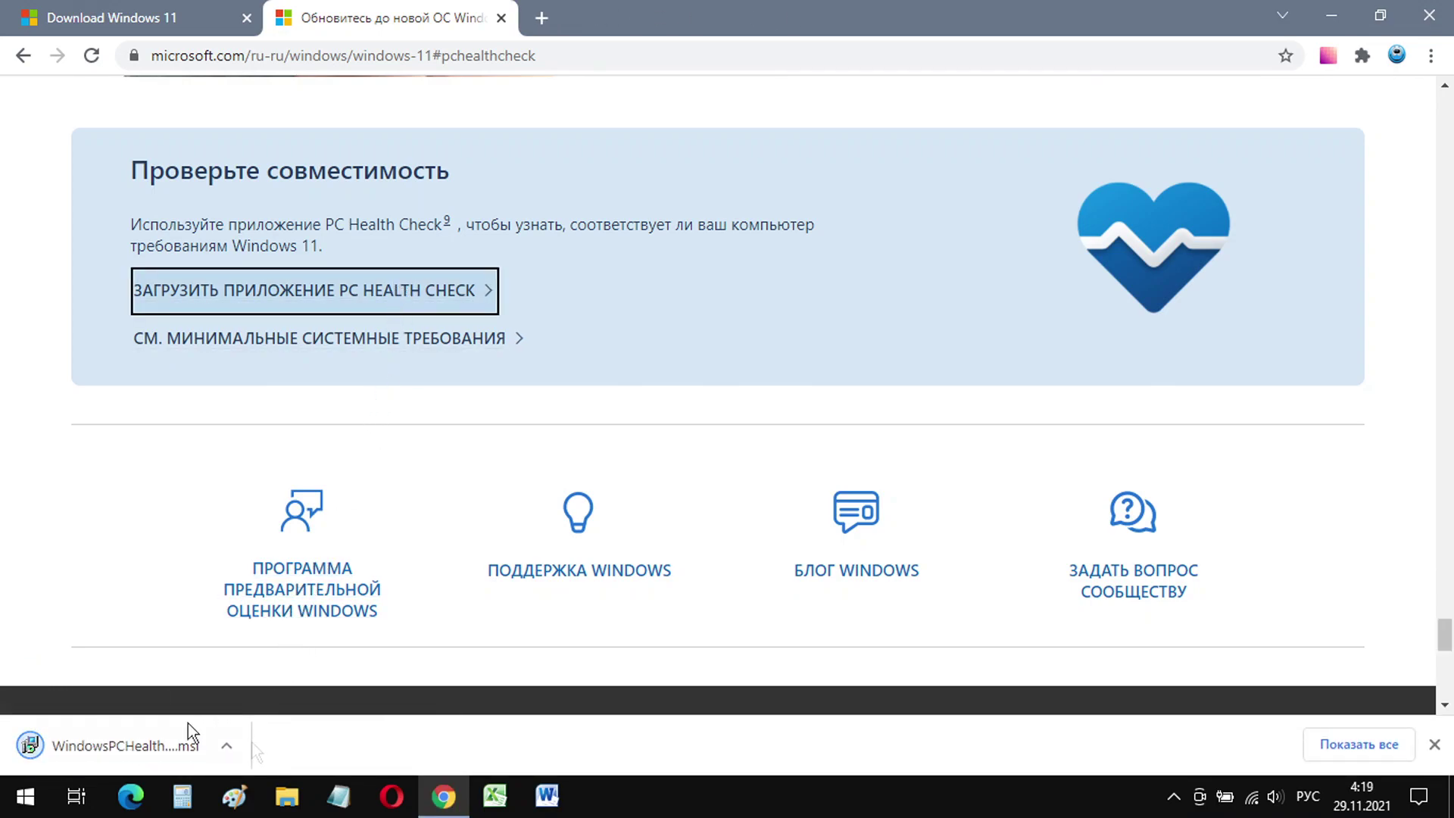
click(157, 748)
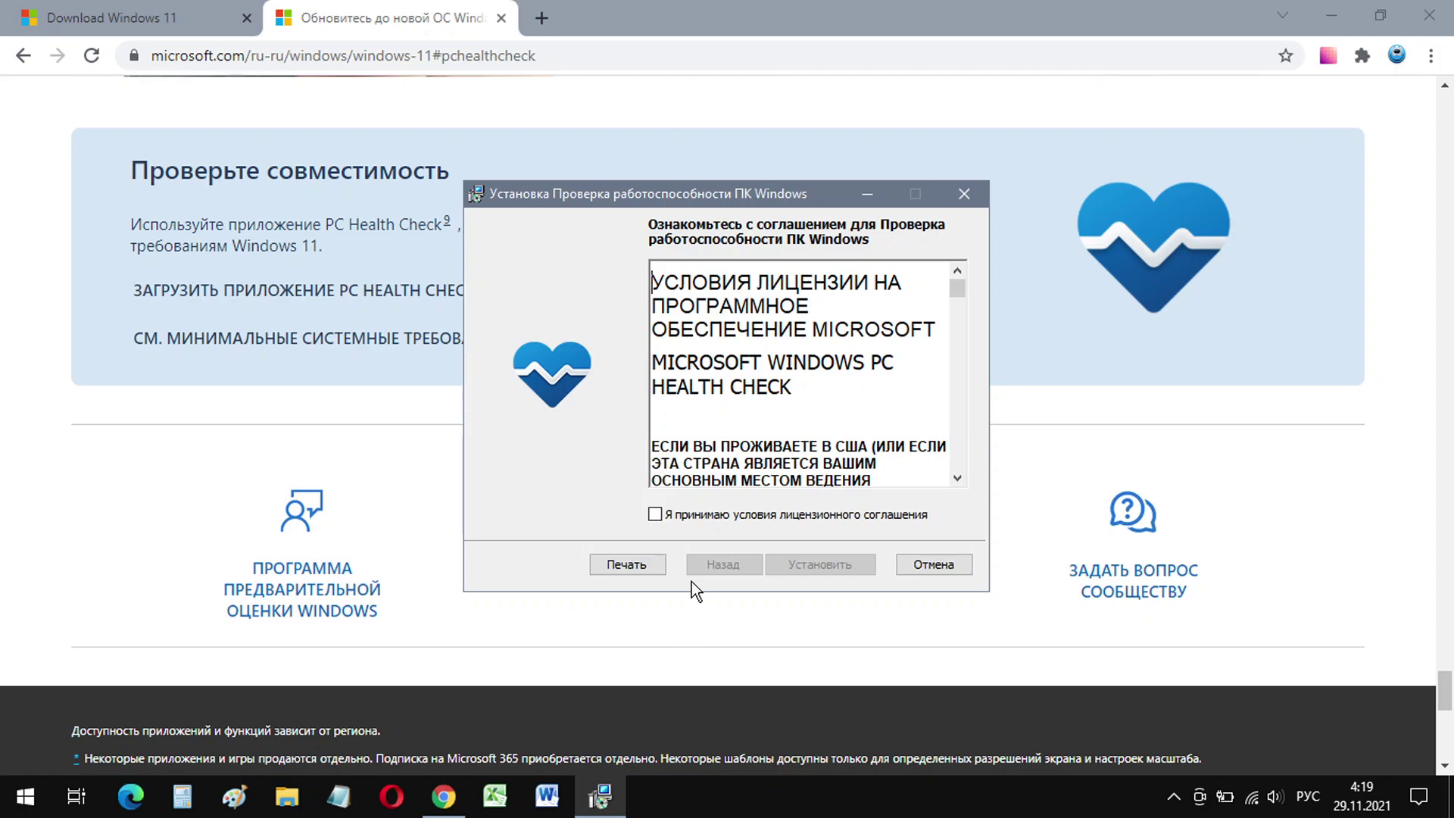
click(656, 515)
click(846, 569)
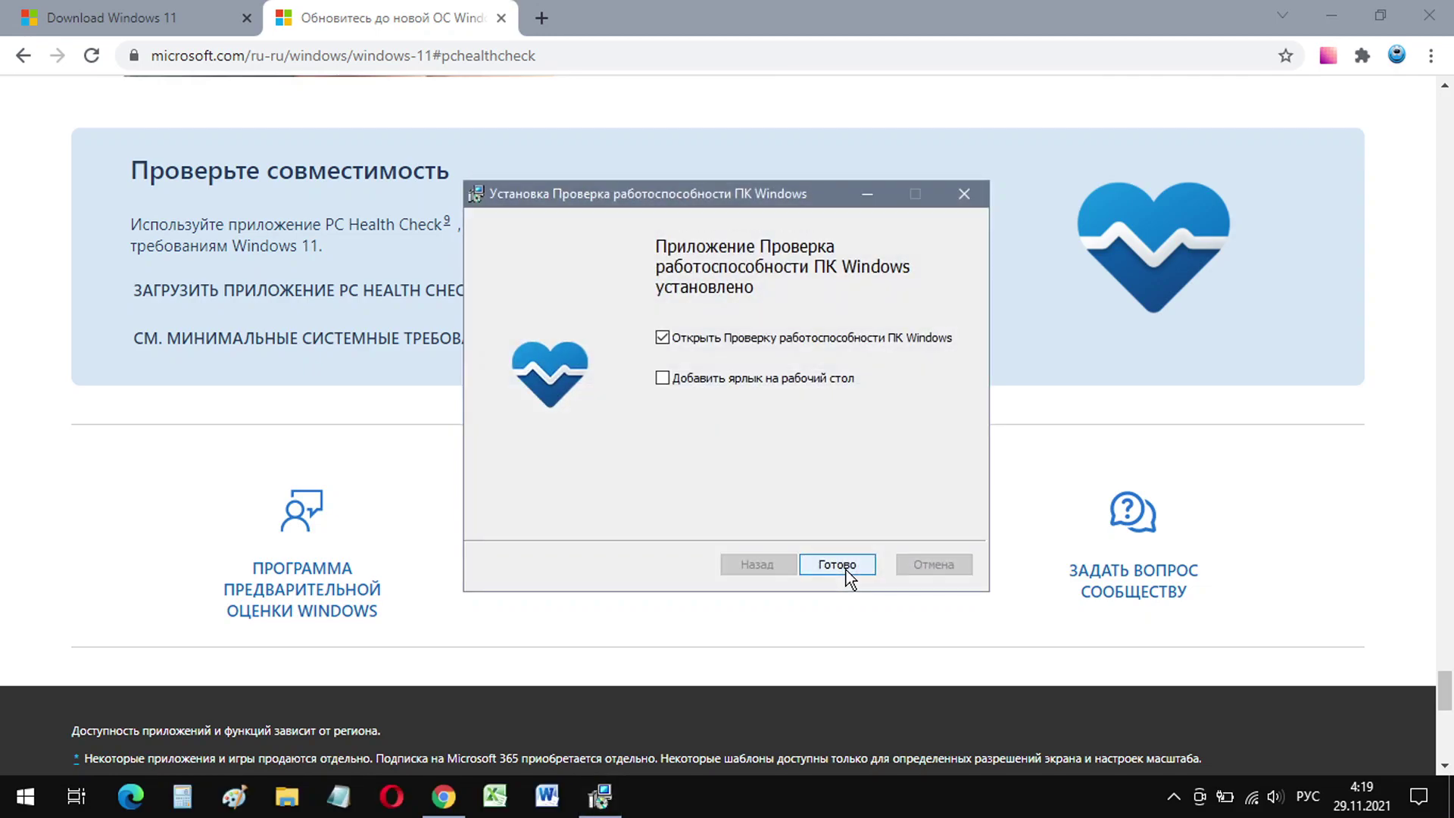
click(846, 569)
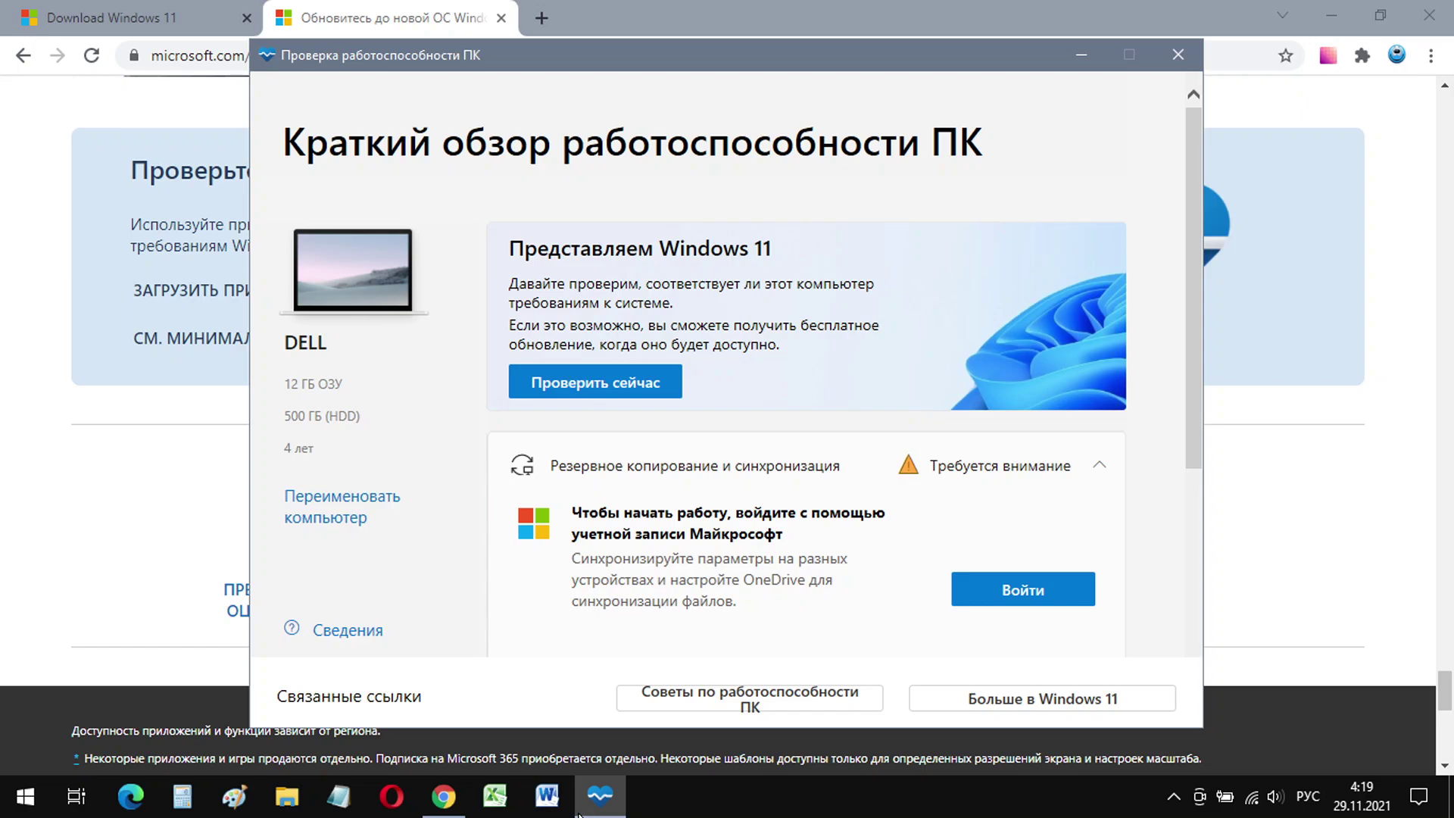
Step: Check this computer's compatibility with Windows 11 and show all the results
click(590, 386)
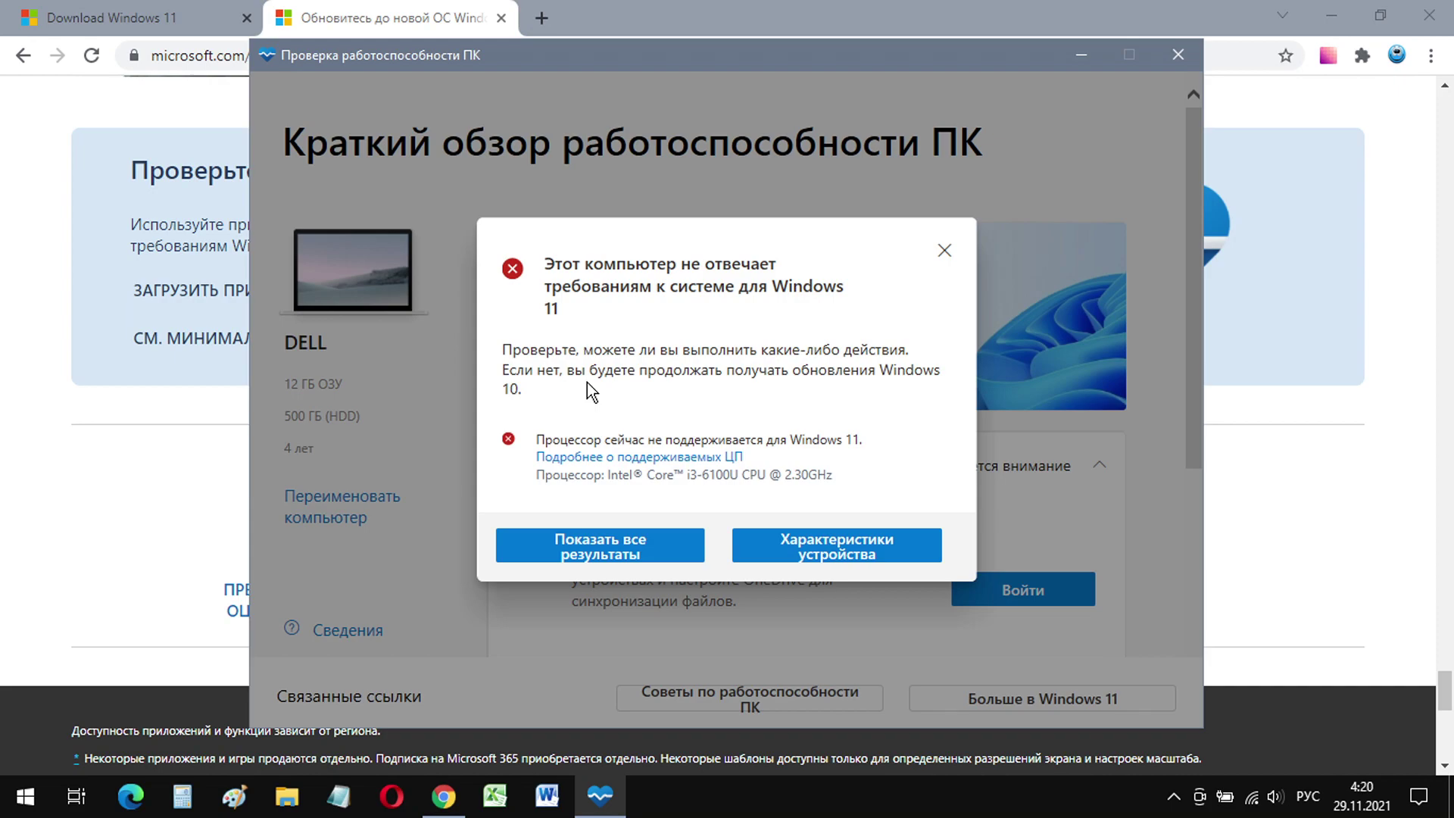
click(633, 551)
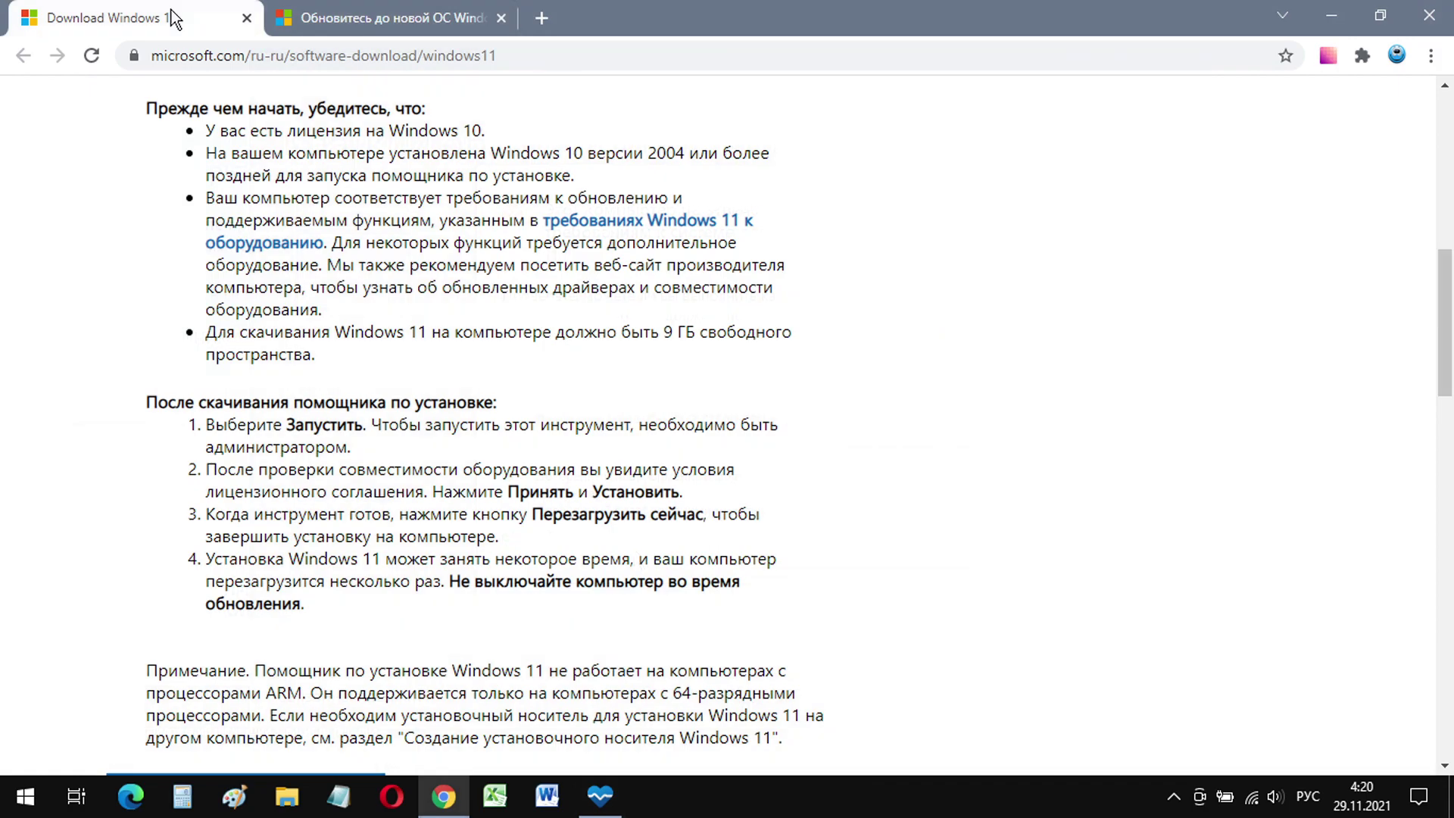
Step: Download the Windows 11 Installation Assistant from the Windows 11 download page and run it
scroll(409, 470, down, 5)
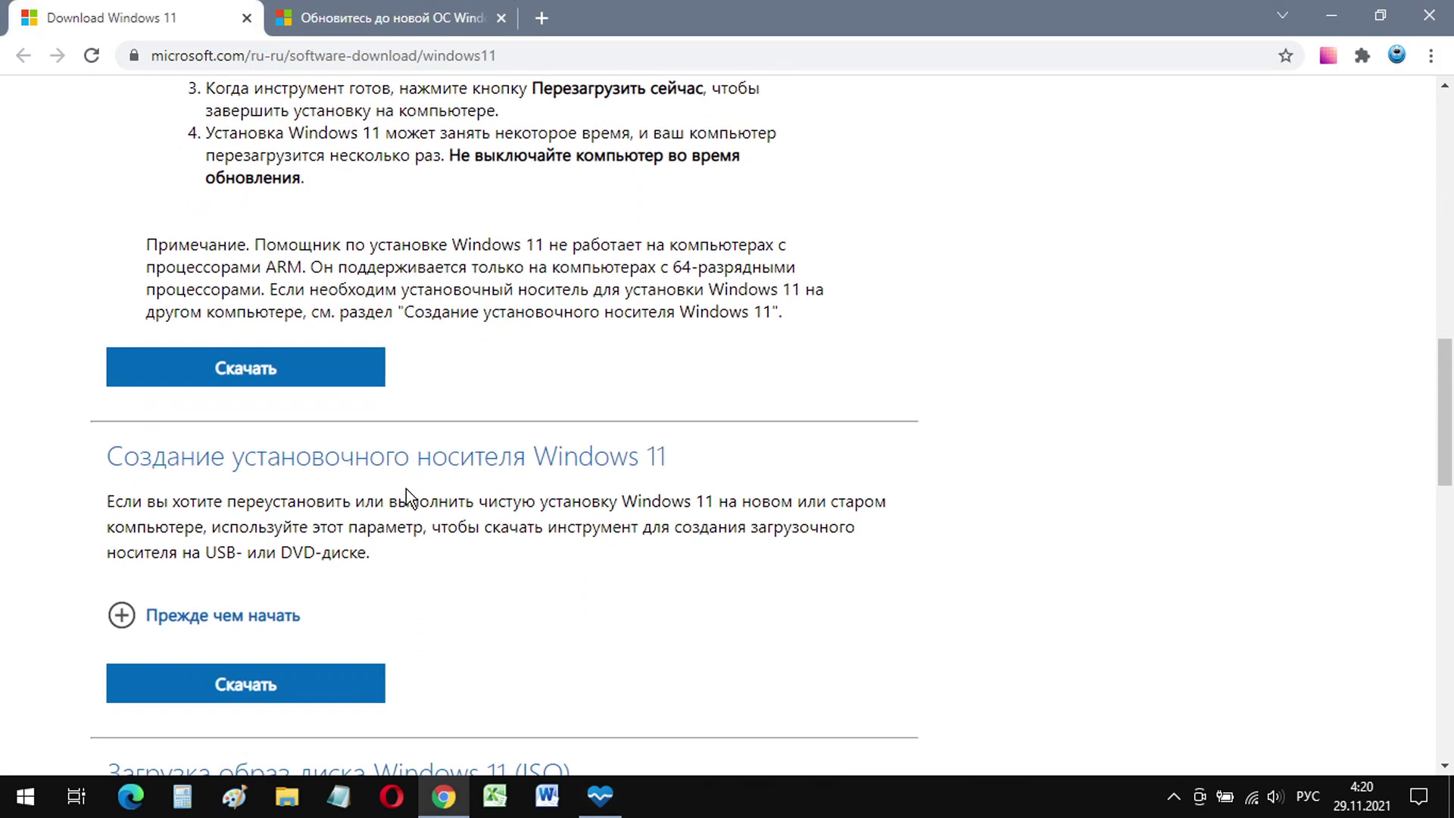
click(269, 378)
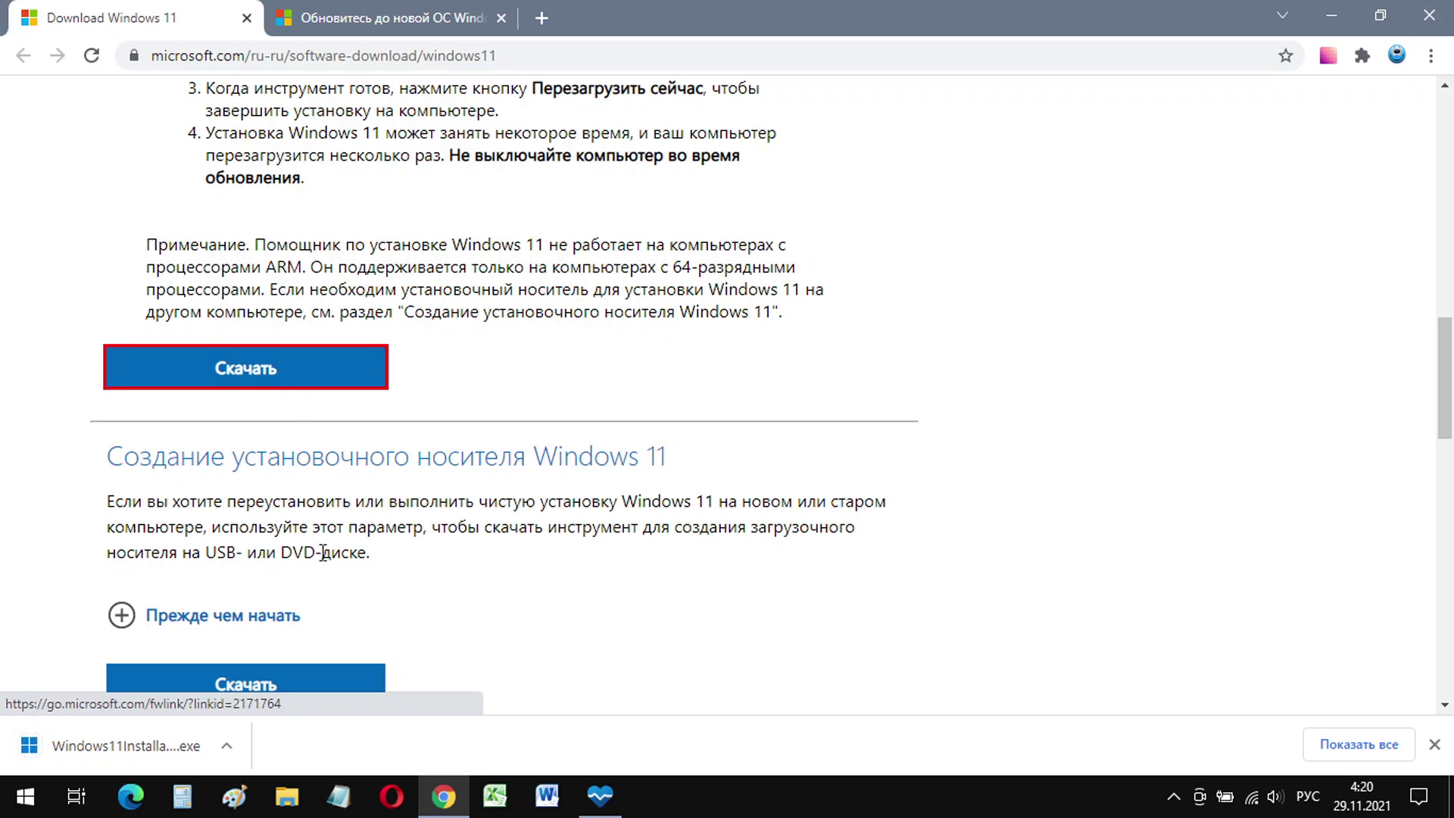
click(114, 760)
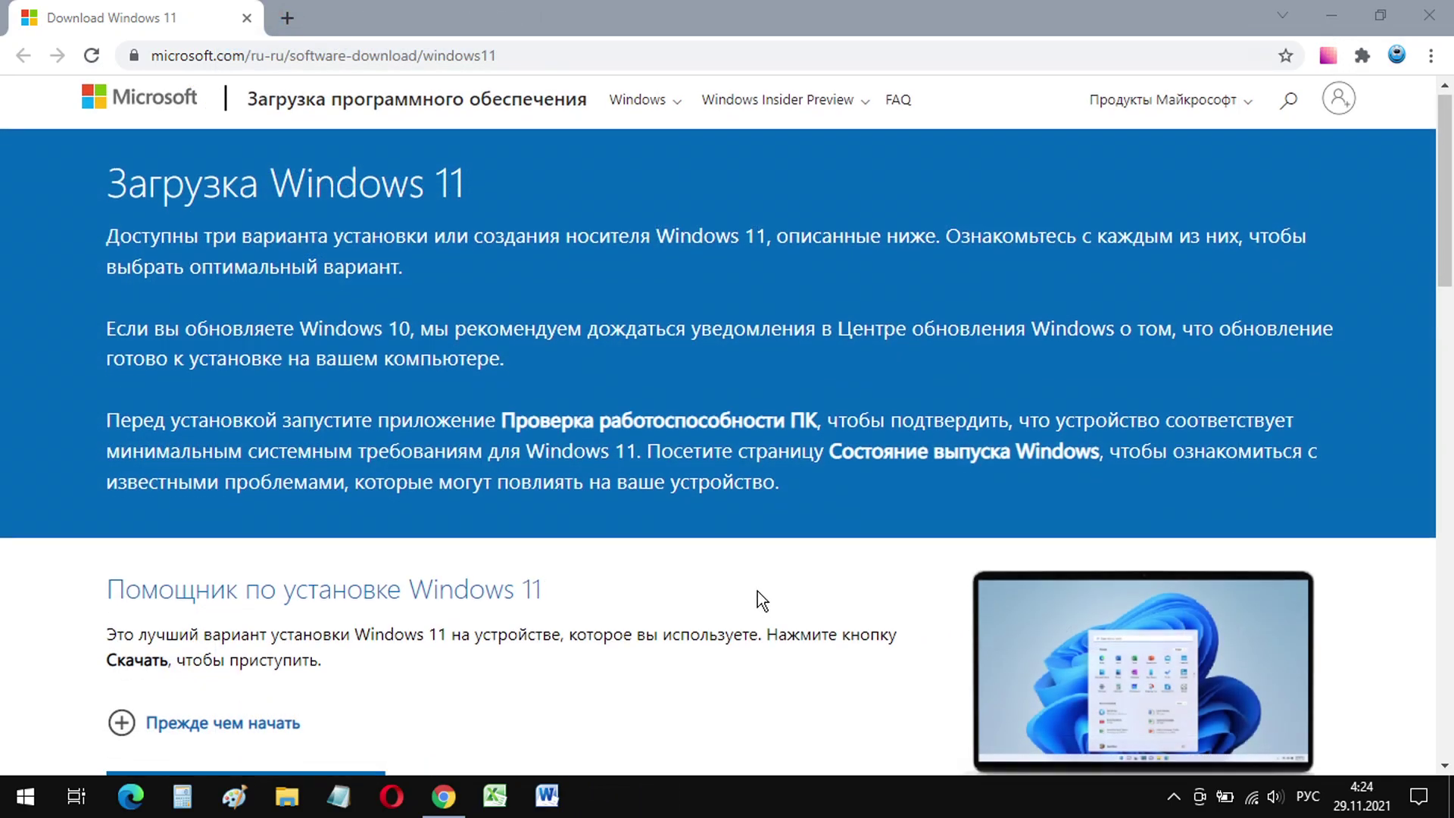
Step: Review the "Прежде чем начать" notes for creating Windows 11 installation media, and collapse them again
scroll(758, 592, down, 9)
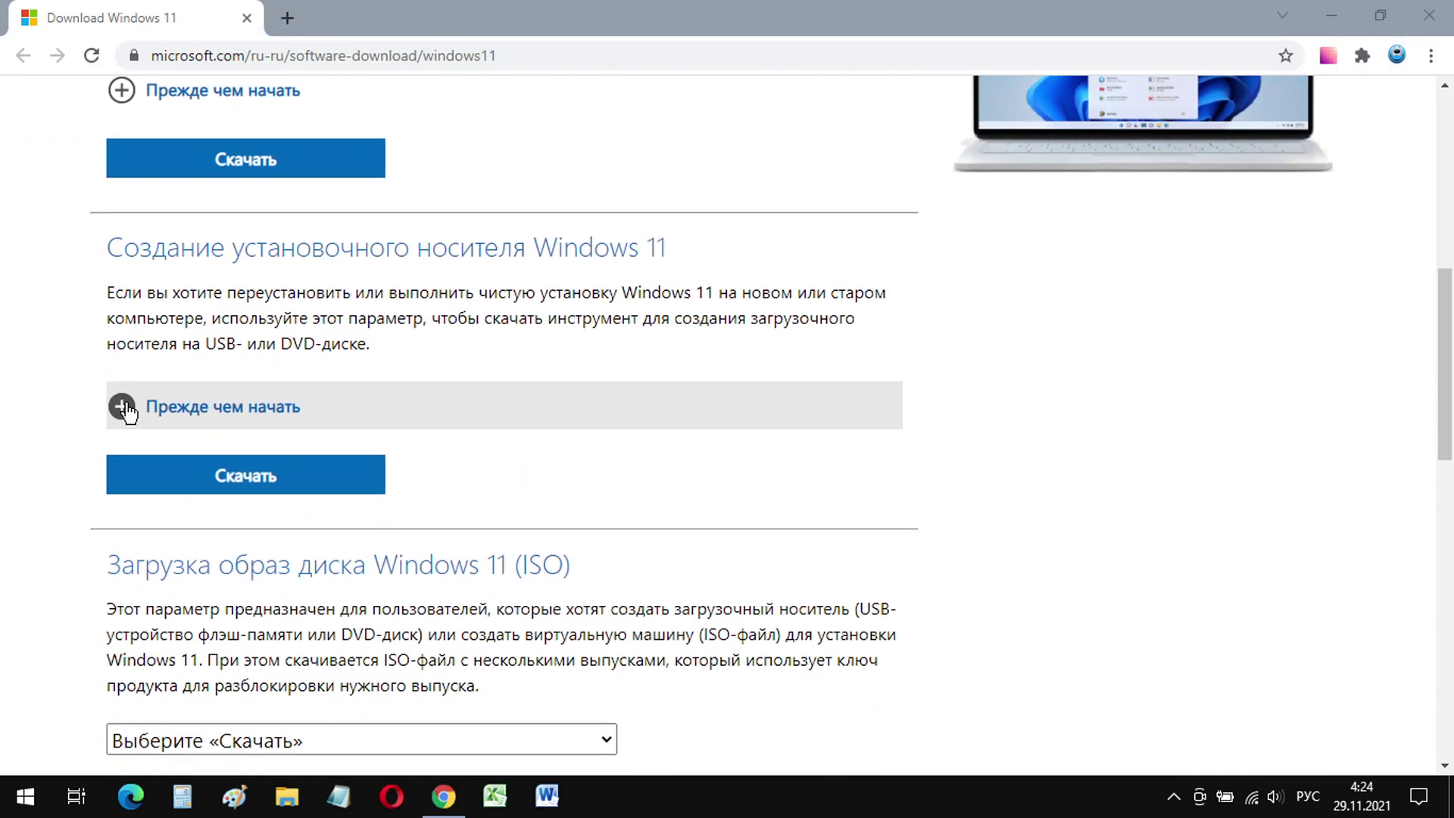
click(129, 409)
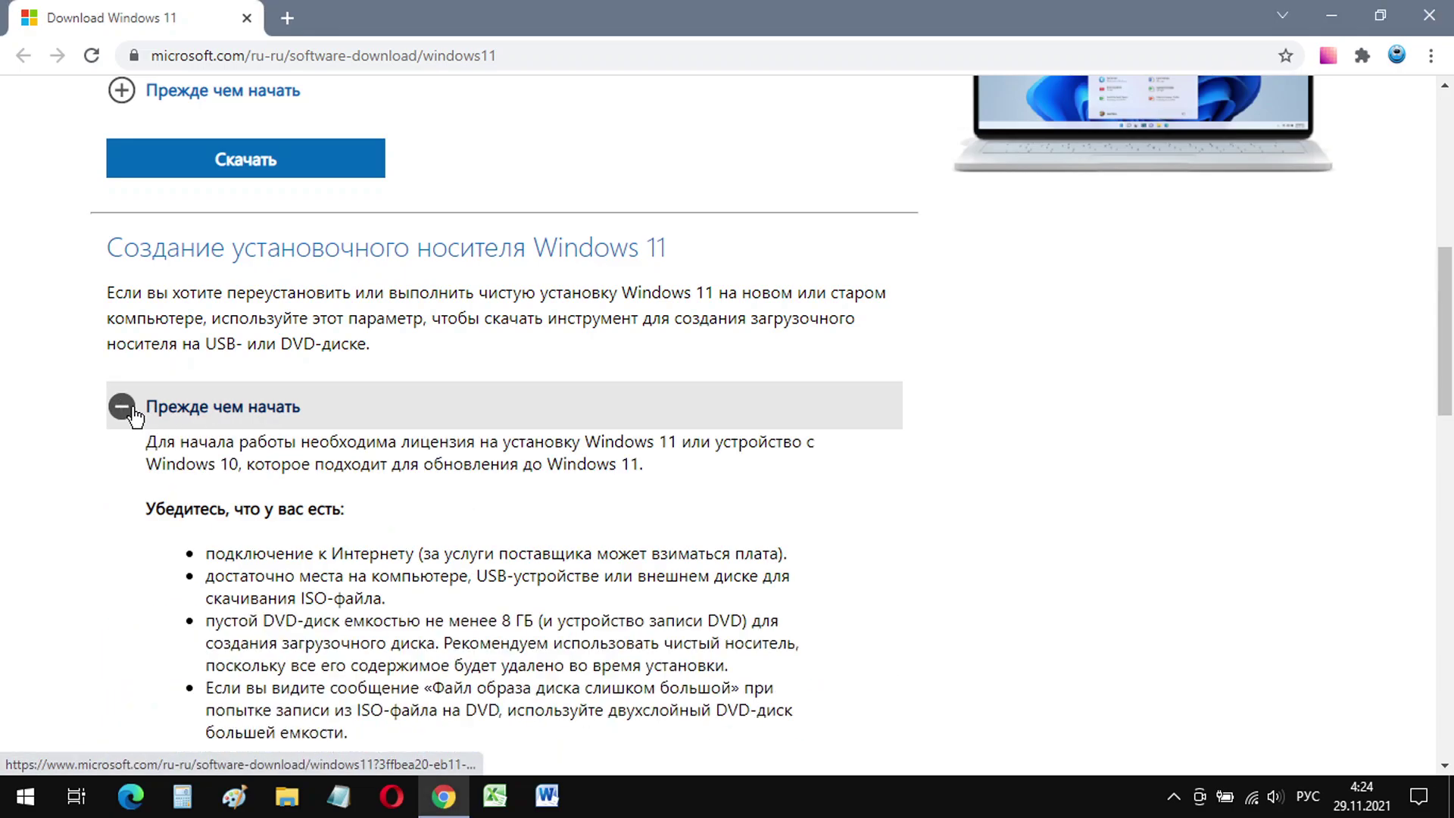
scroll(129, 412, down, 4)
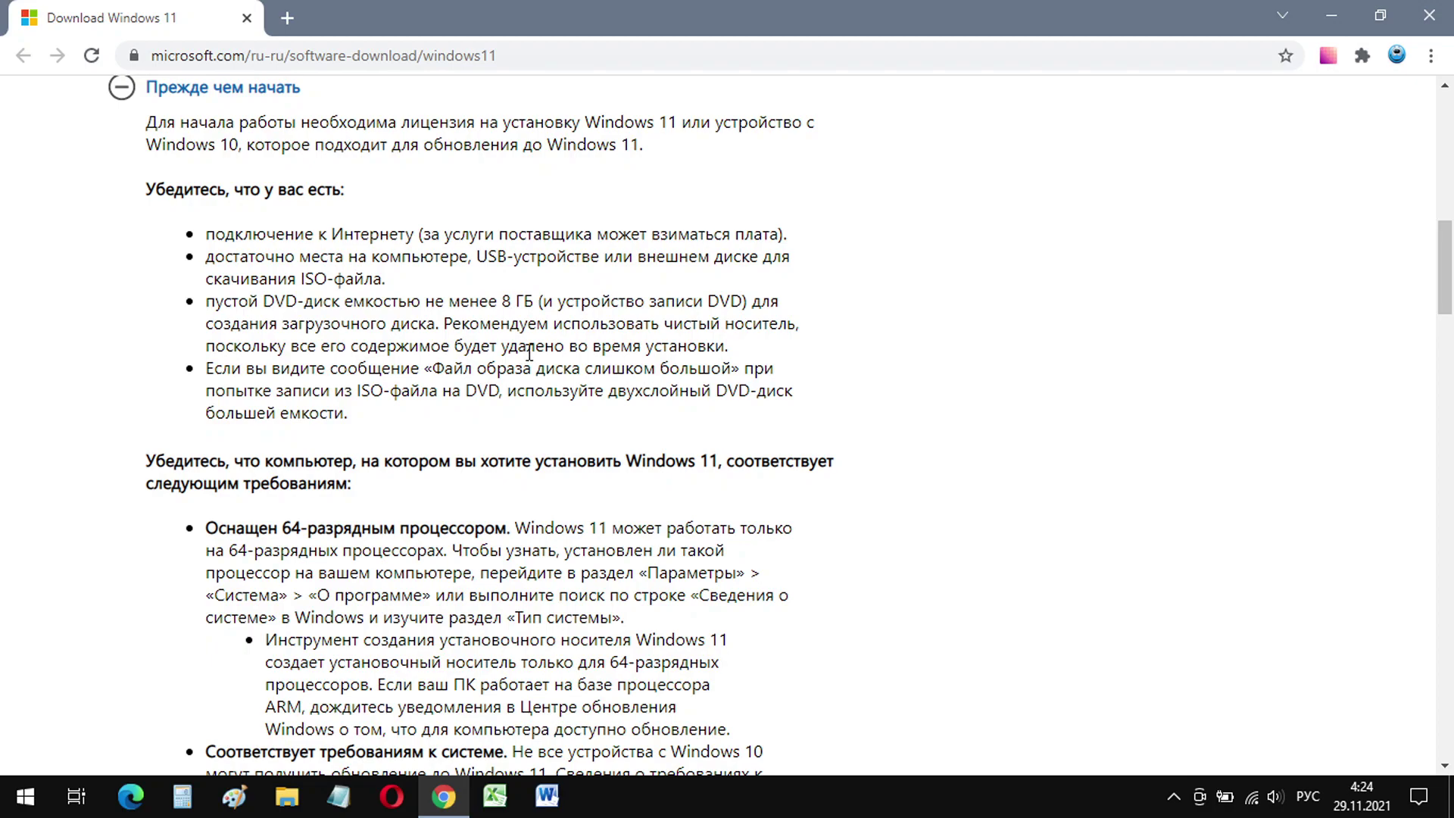
scroll(528, 352, up, 3)
click(123, 312)
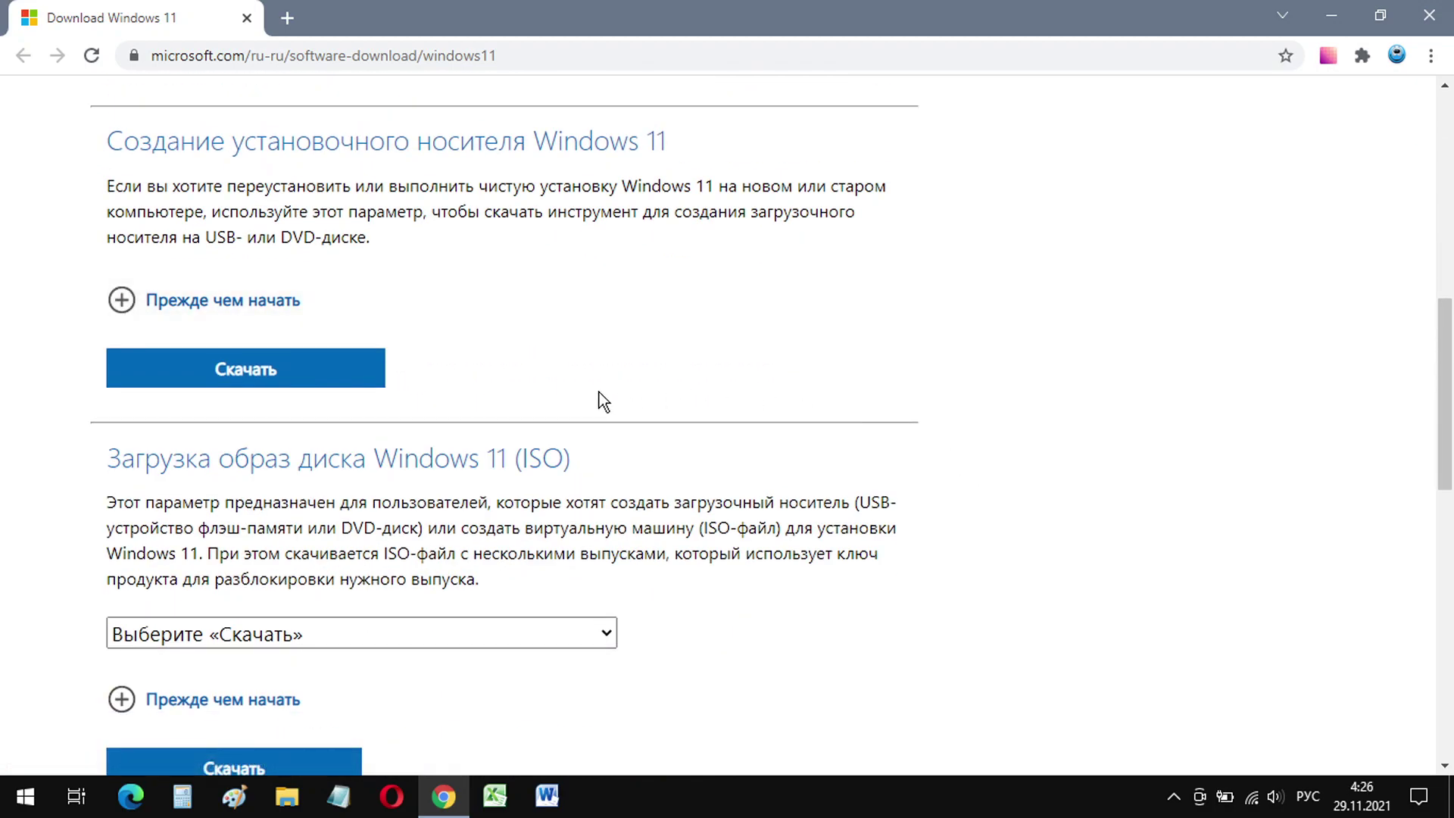
Step: Download and run the Media Creation Tool for Windows 11, accepting its licence terms
click(334, 373)
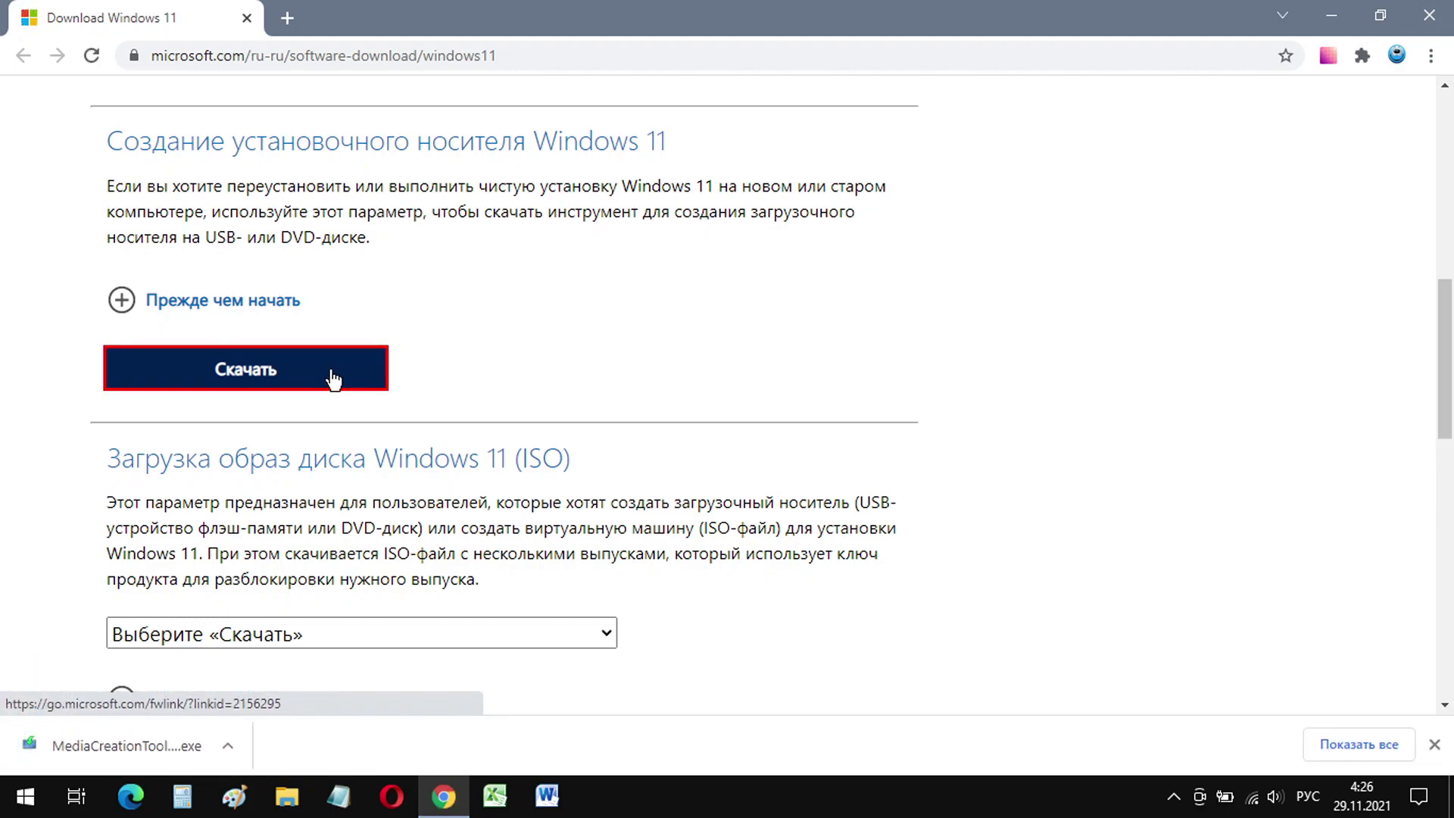
click(170, 746)
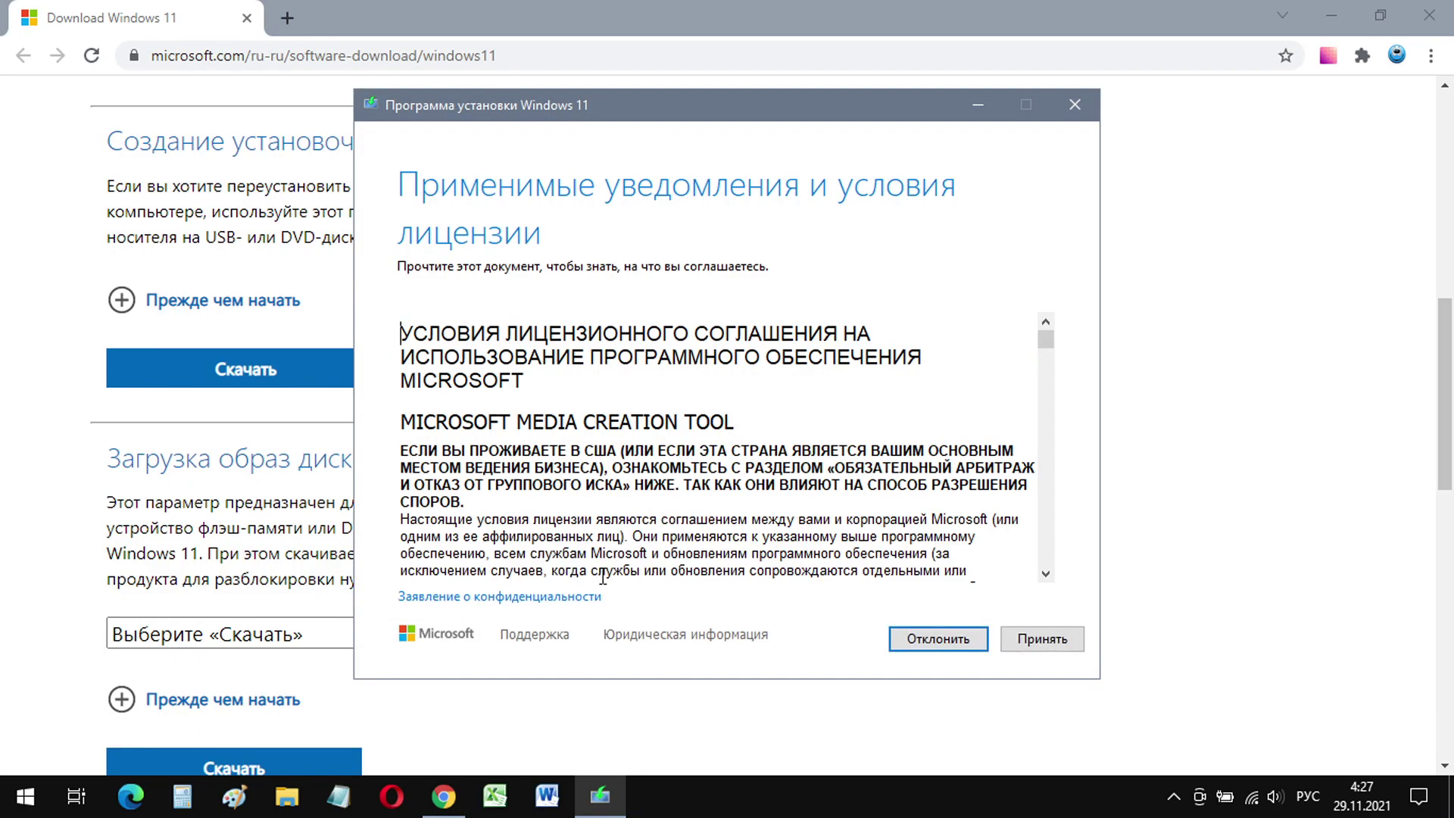
click(1024, 642)
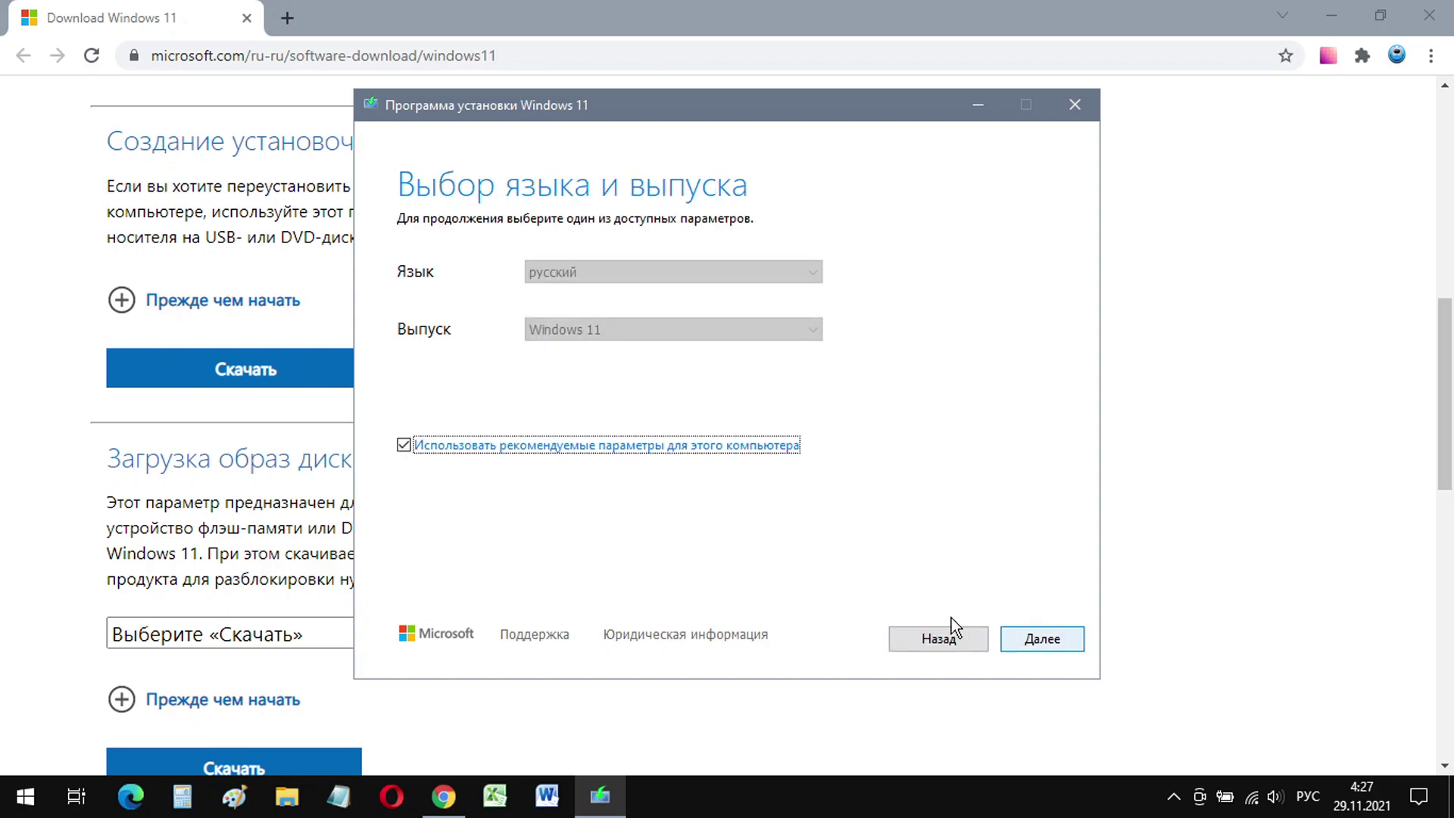
Step: Turn off the recommended options for this computer and review the available Windows 11 editions and languages
click(431, 447)
click(674, 329)
click(674, 328)
click(725, 275)
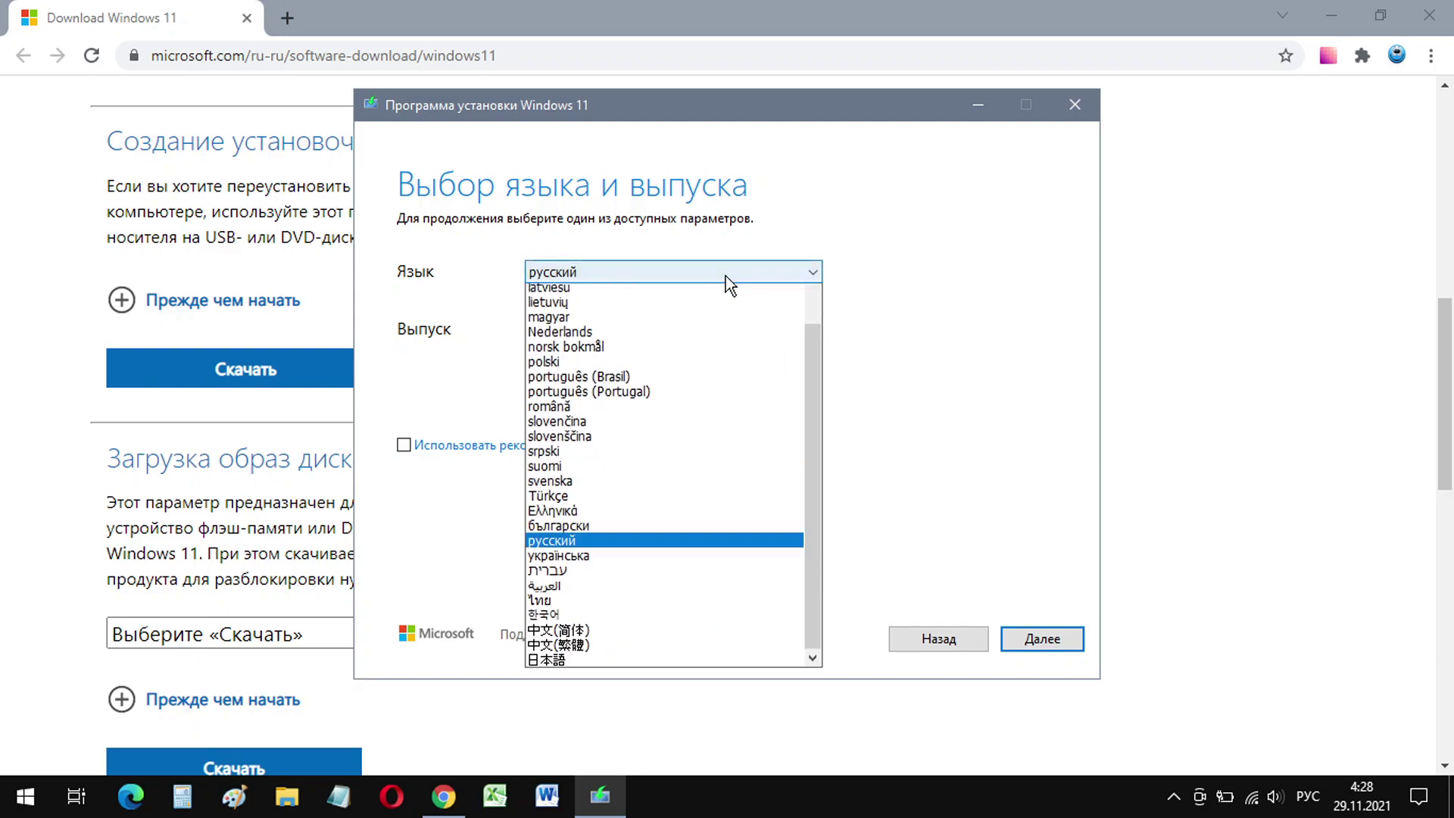
click(726, 275)
click(625, 448)
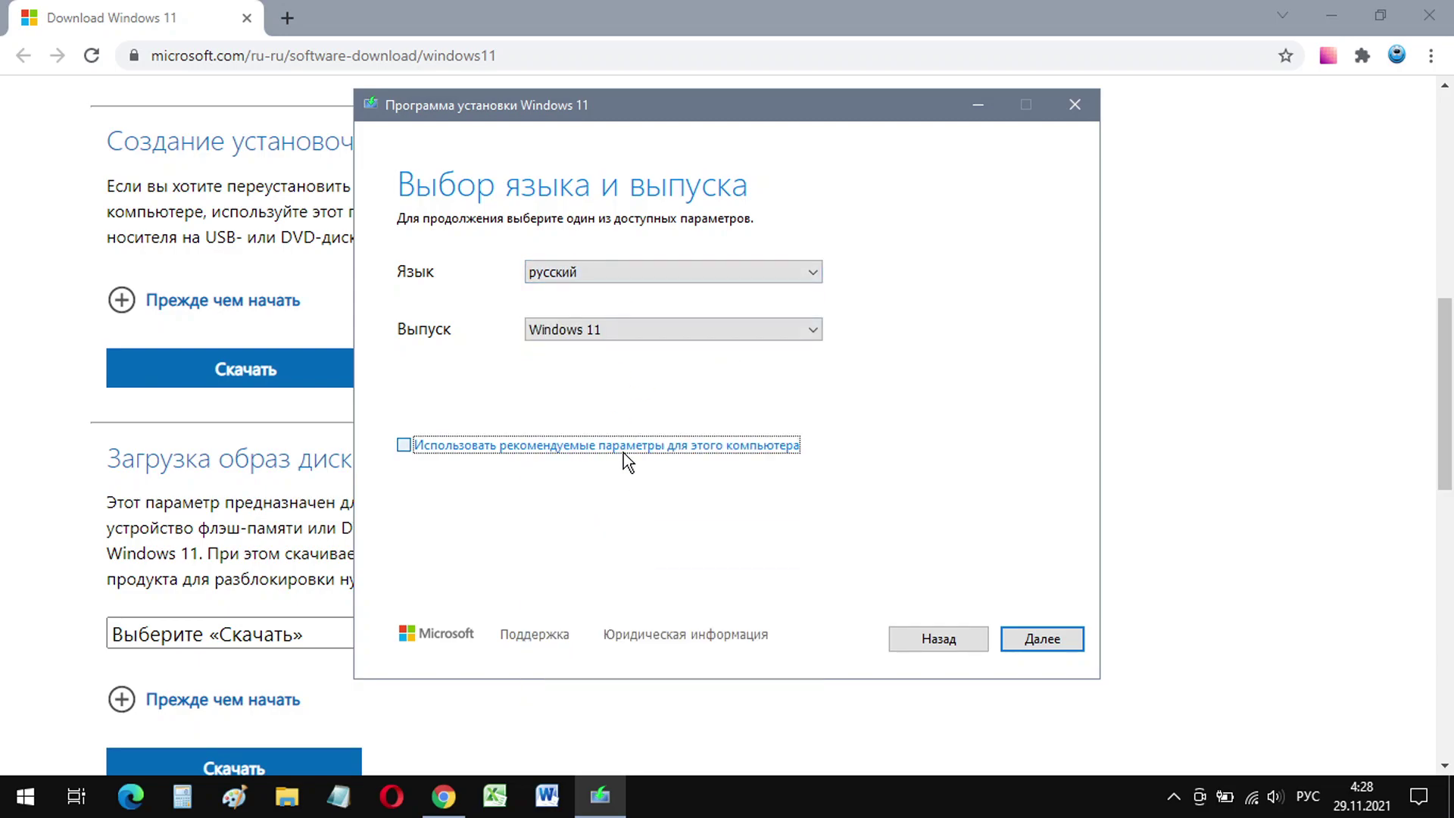
Step: Create Russian Windows 11 installation media on the H: (ESD-USB) flash drive, finish the tool and close the browser
click(1051, 638)
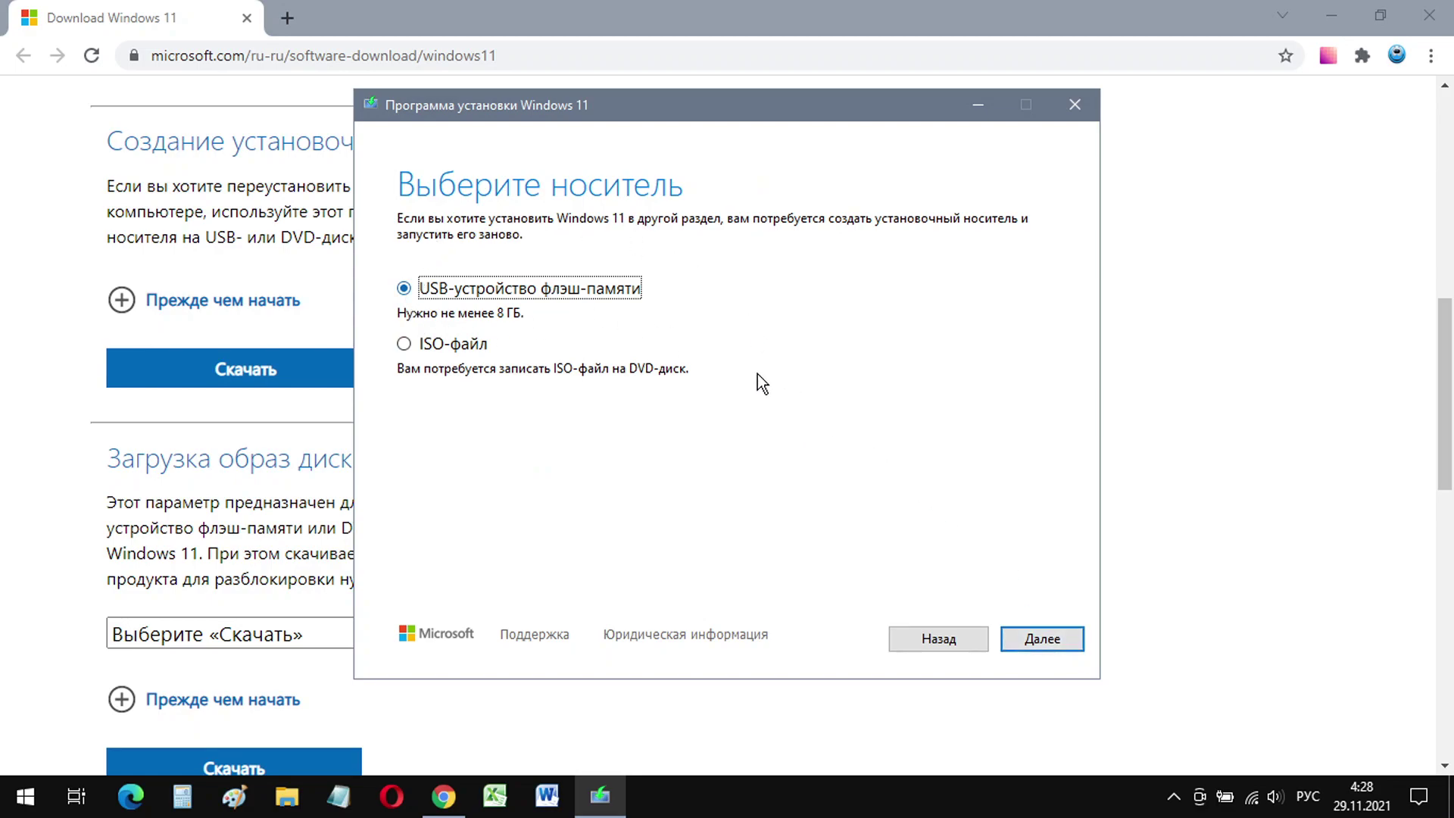
click(1037, 640)
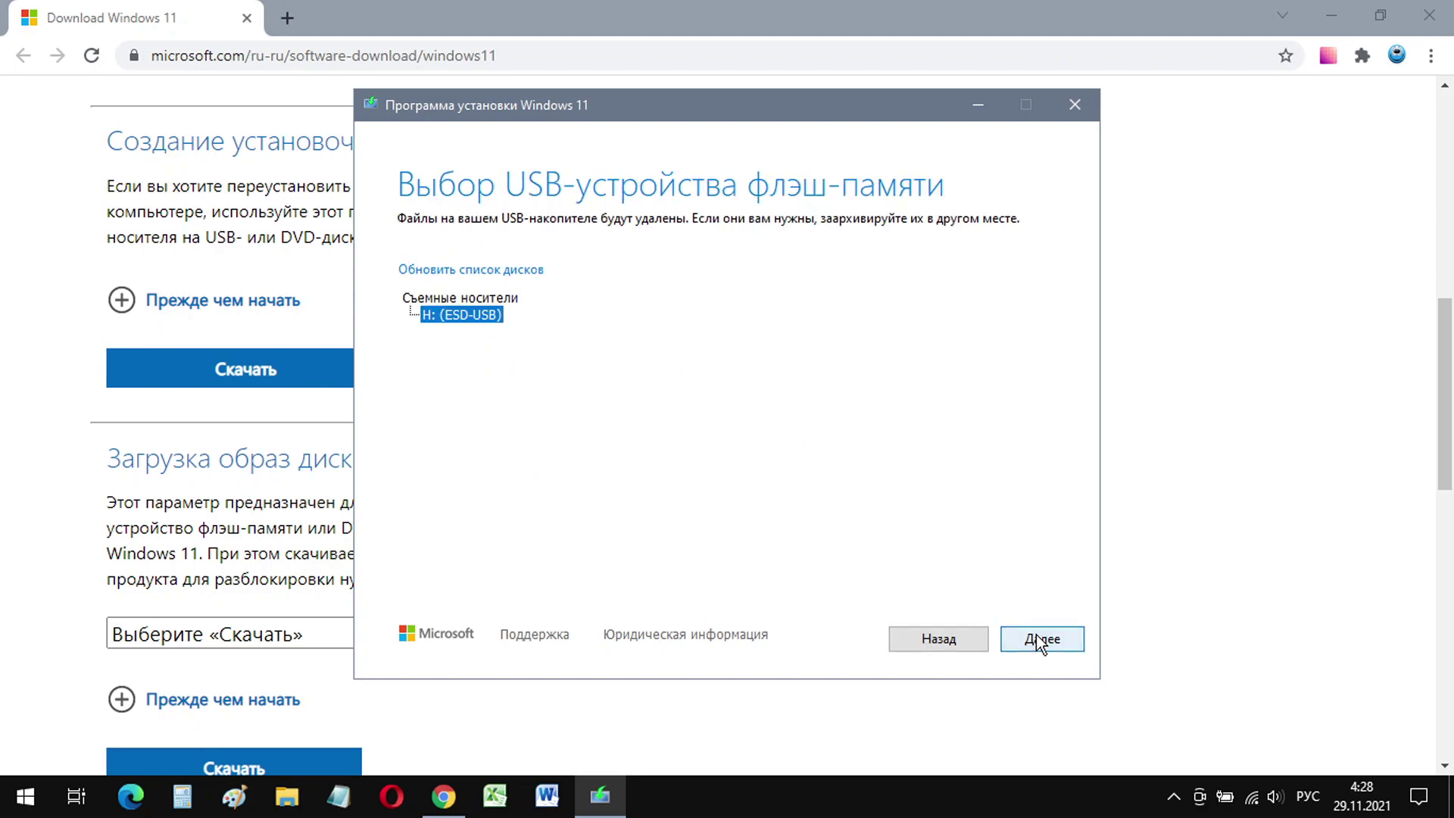
click(1036, 638)
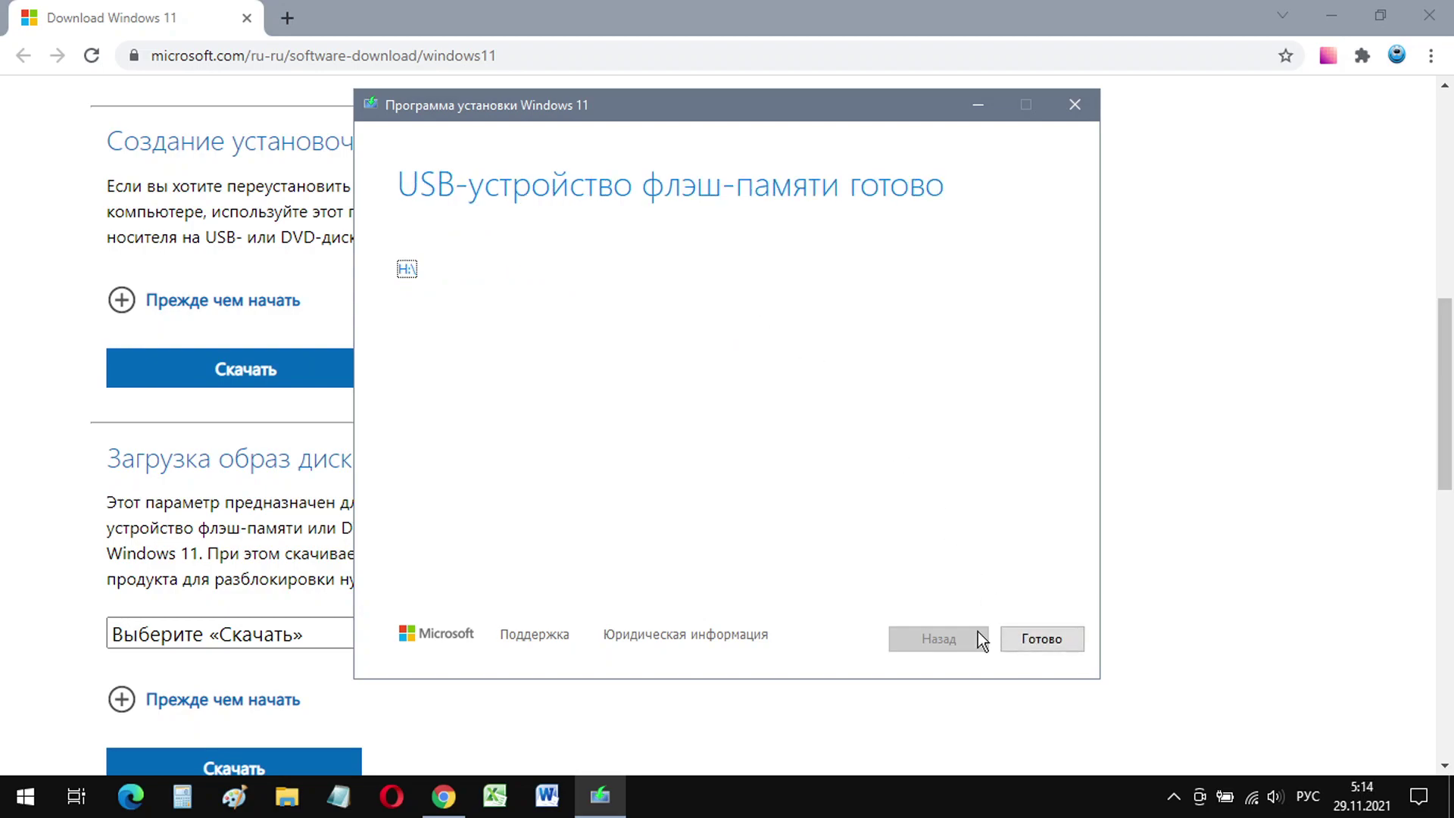
click(1033, 639)
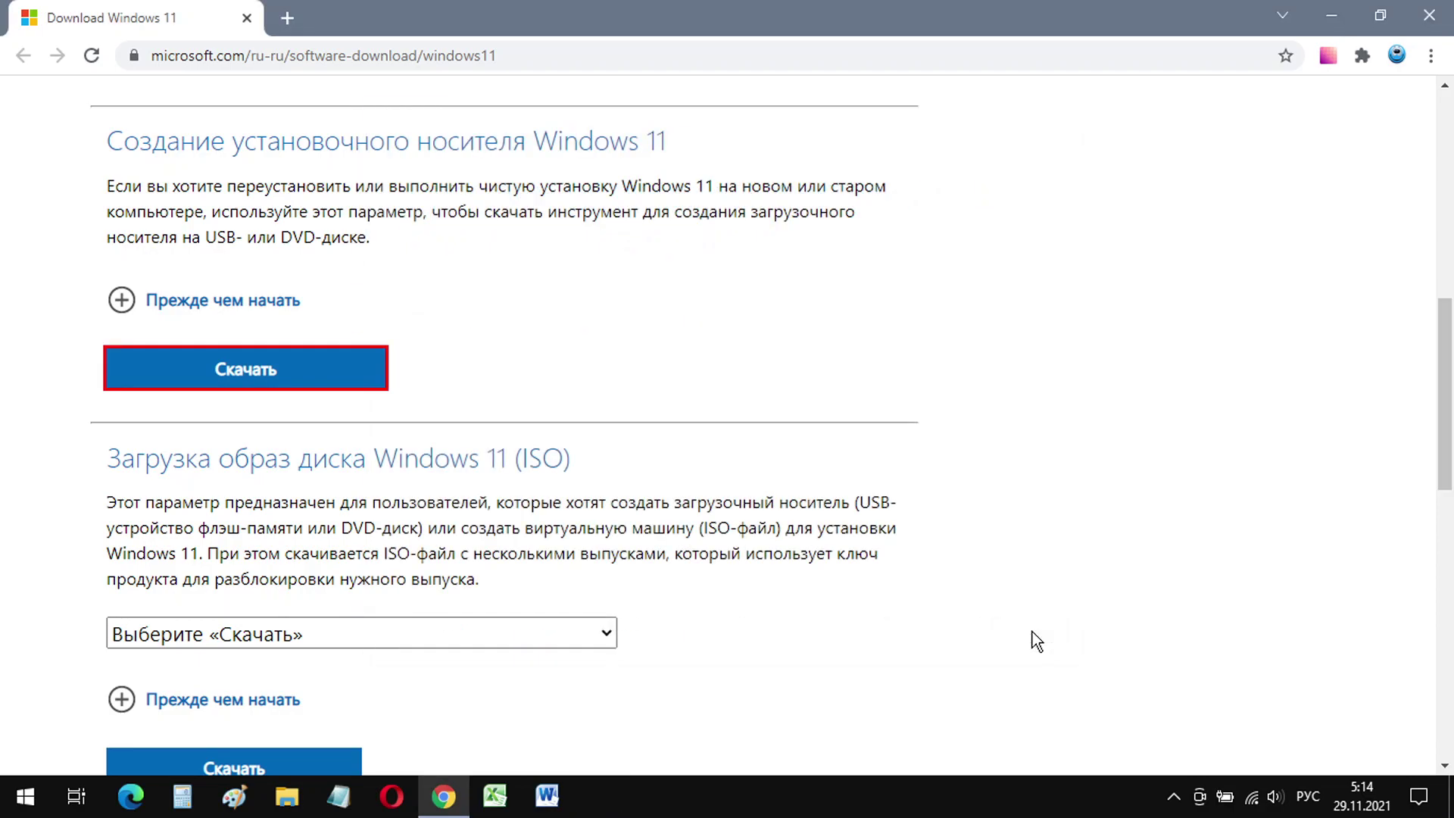
click(1444, 10)
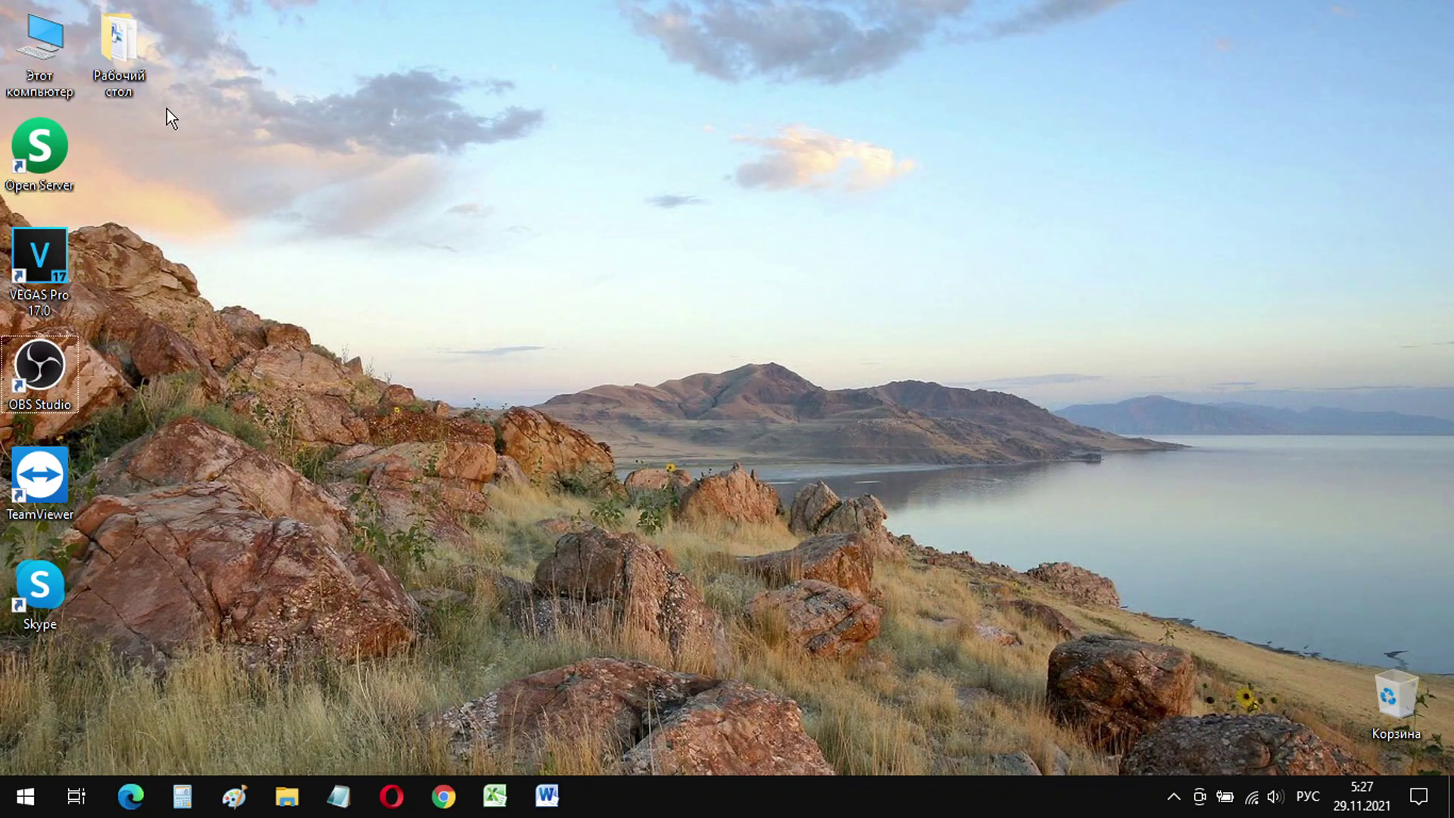
Step: Try to start the Windows 11 installation by running setup from the ESD-USB (H:) drive
double_click(39, 46)
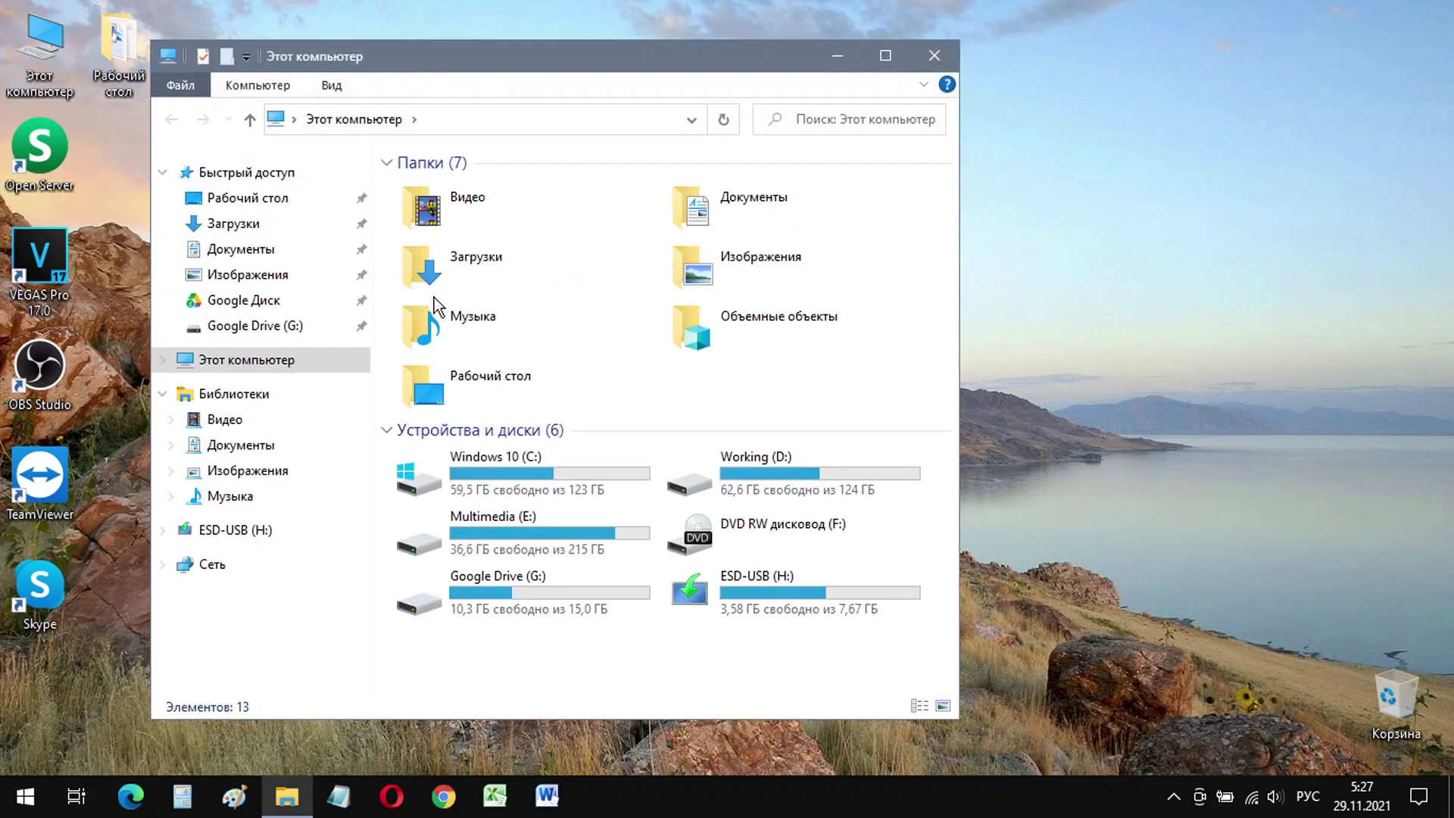
double_click(762, 589)
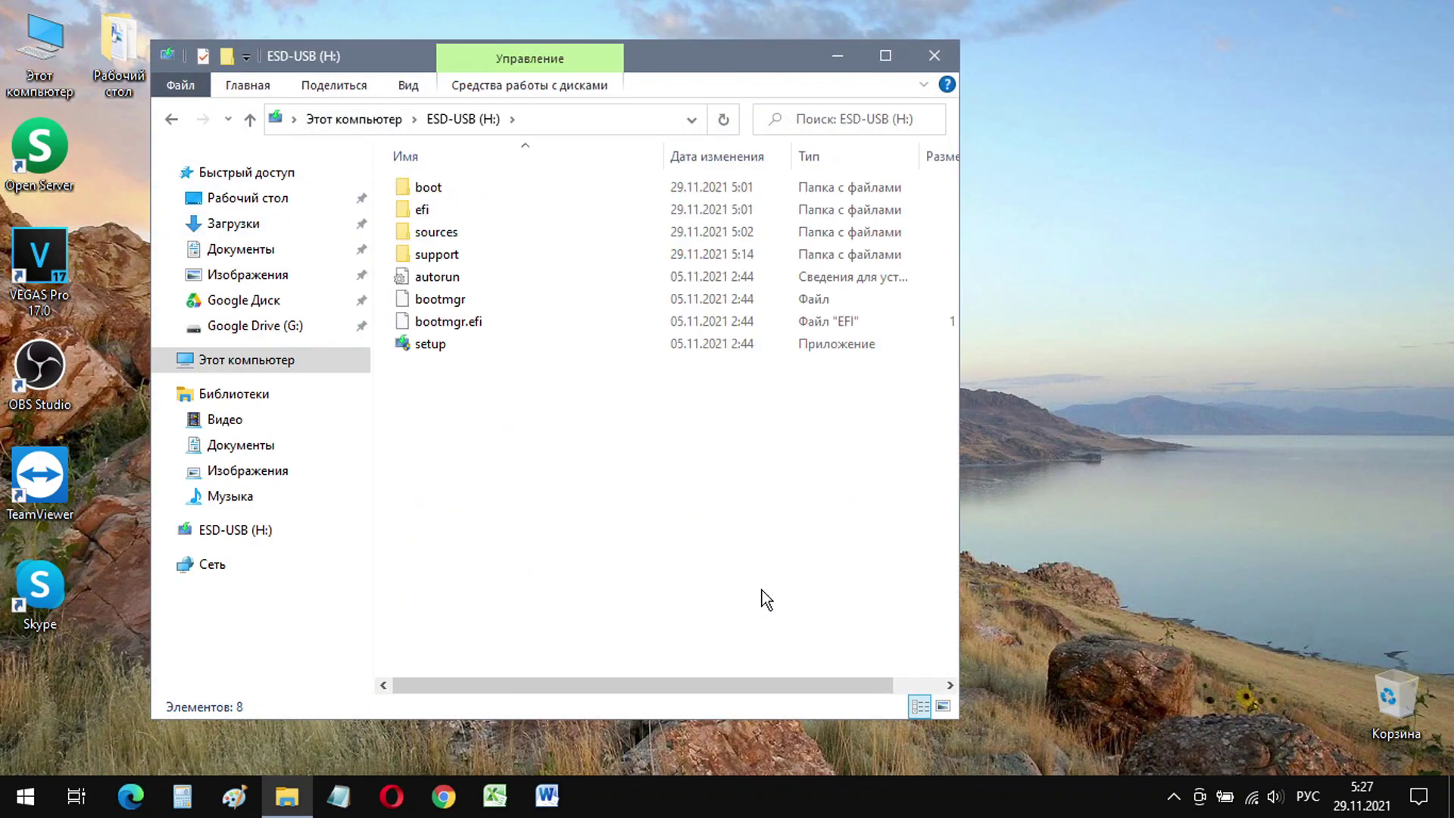
double_click(457, 348)
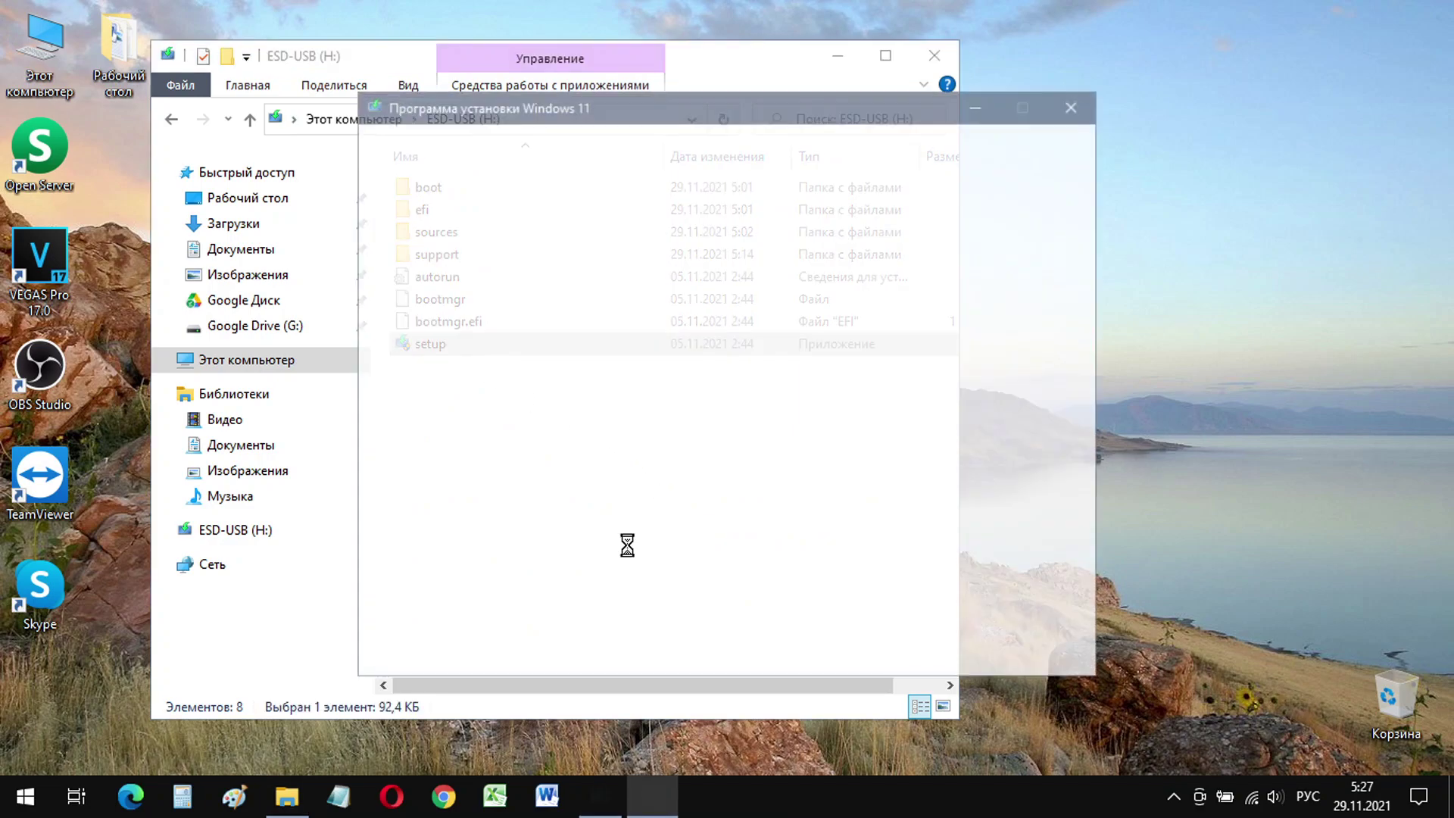
click(1042, 640)
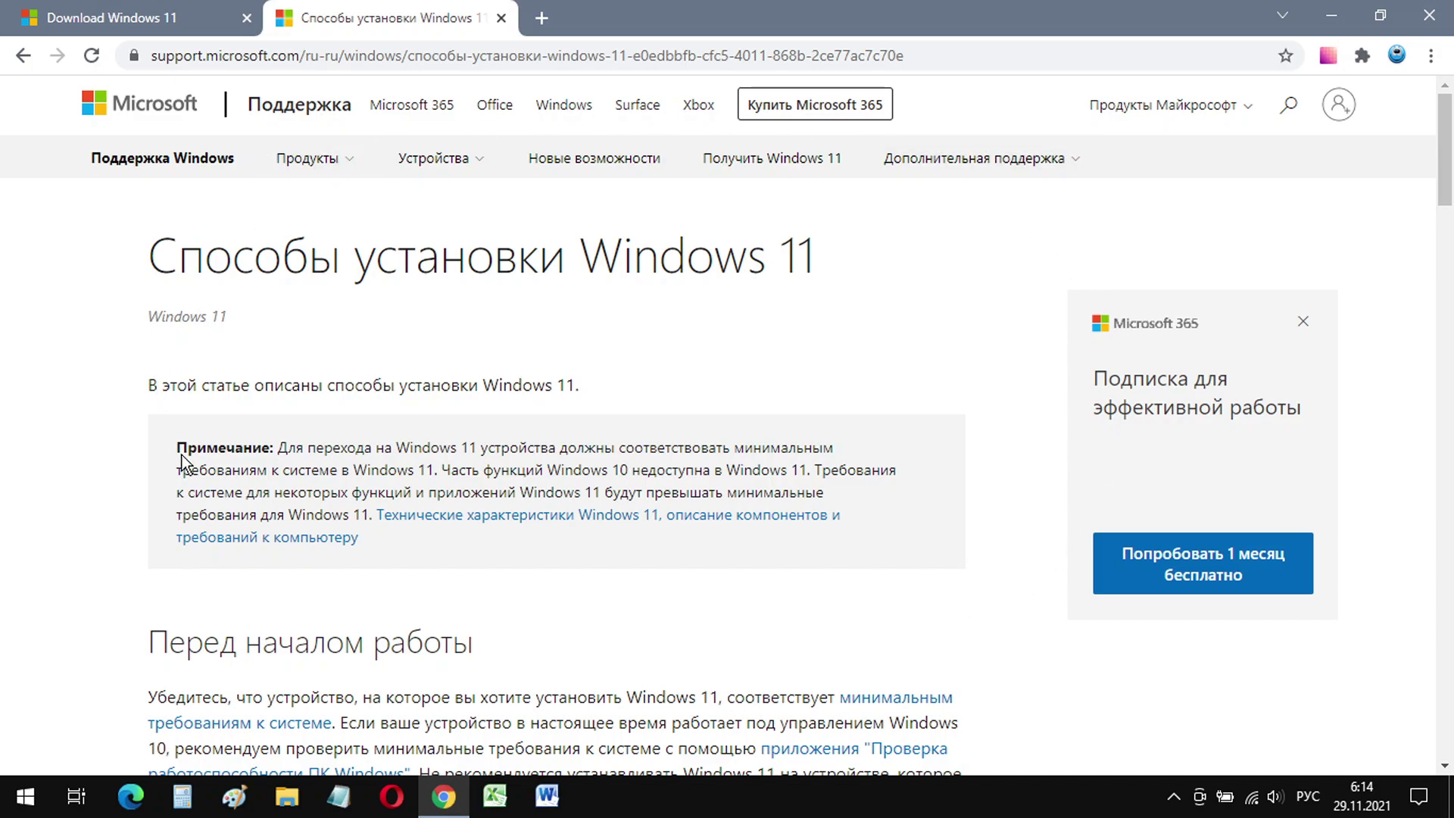
Step: Find the registry values for bypassing the TPM and CPU check in the Microsoft support article, and open the Registry Editor with regedit
scroll(793, 554, down, 10)
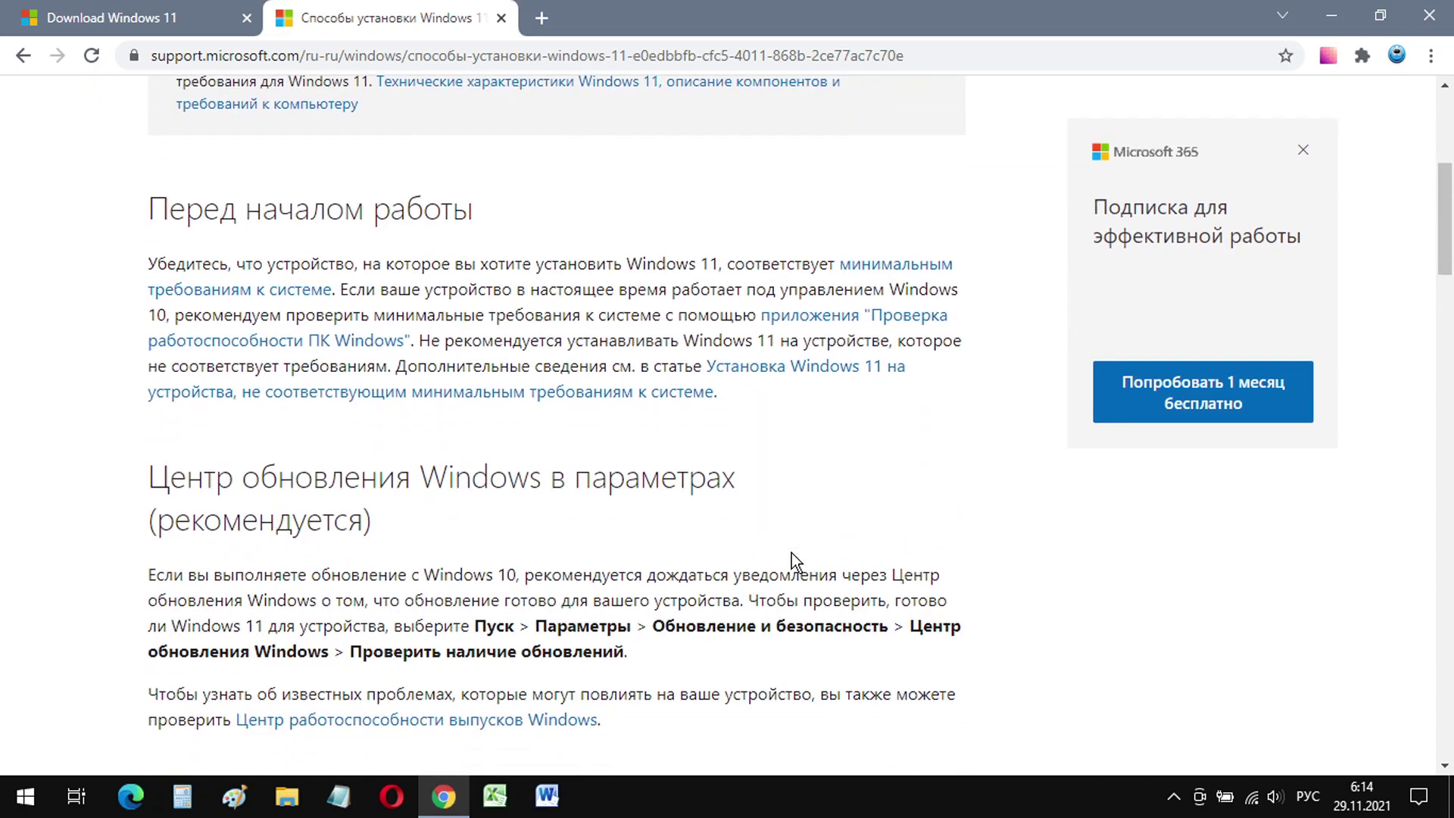
scroll(792, 553, down, 10)
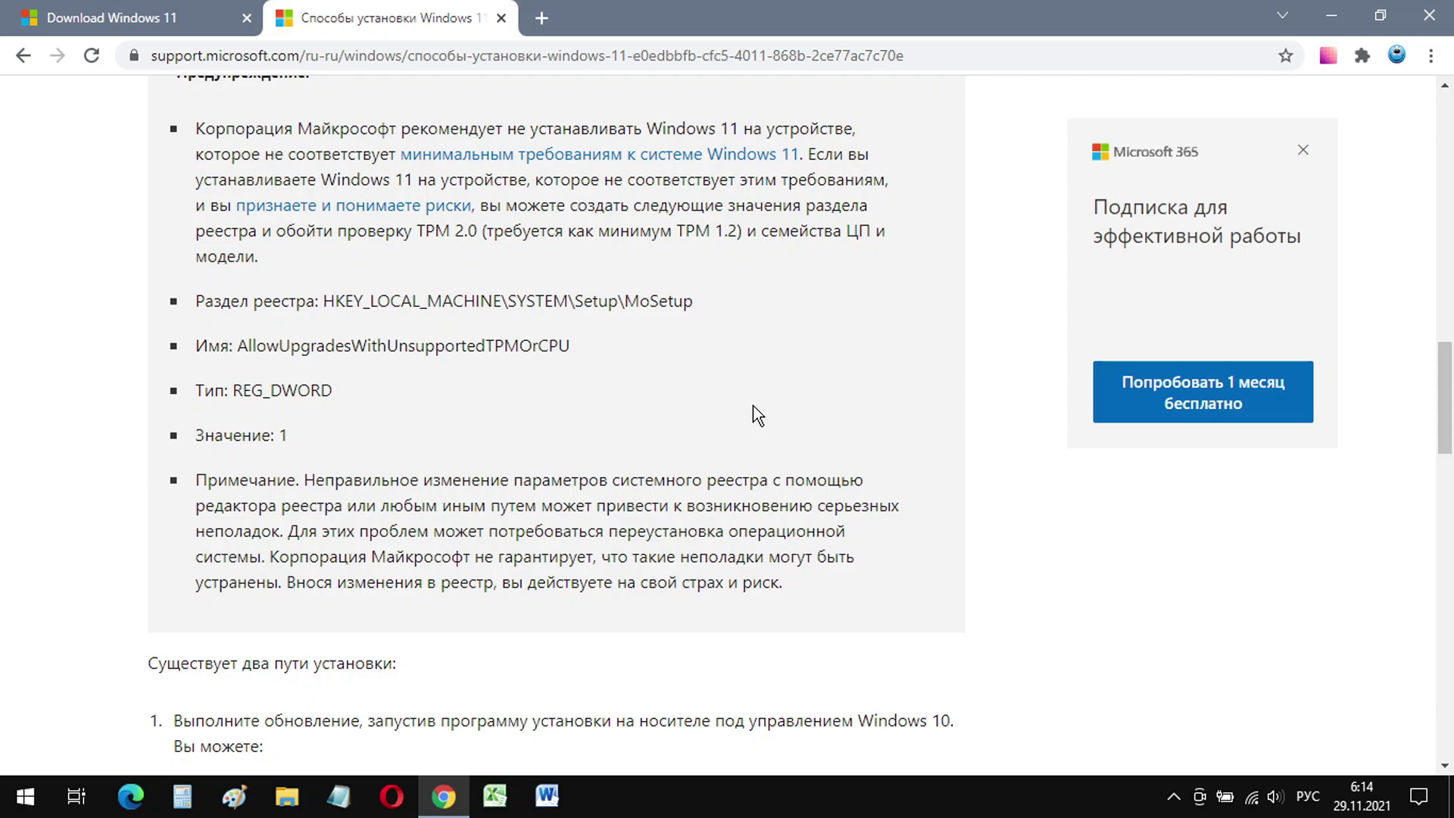
key(super+r)
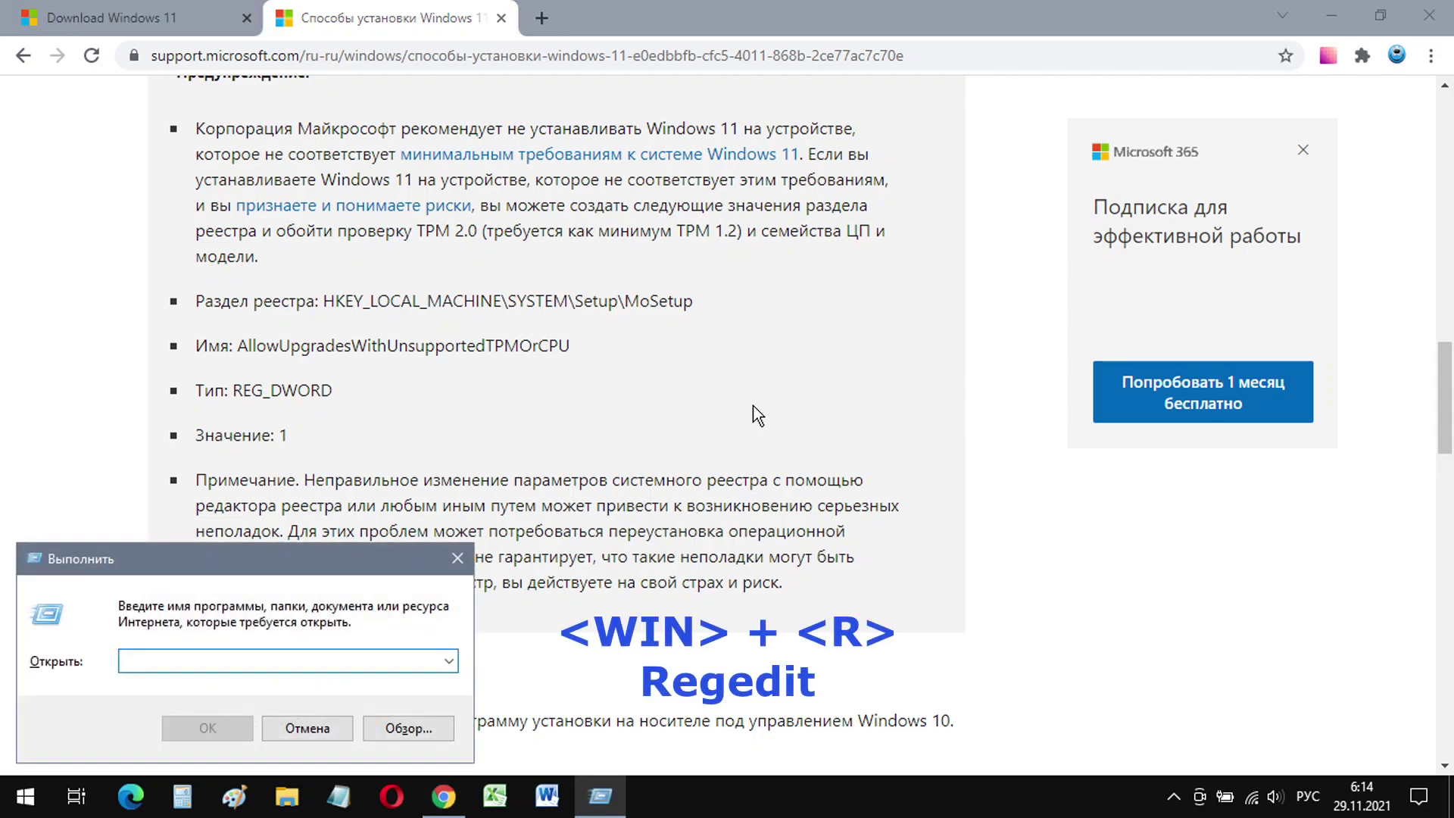
key(alt+shift)
text(reg)
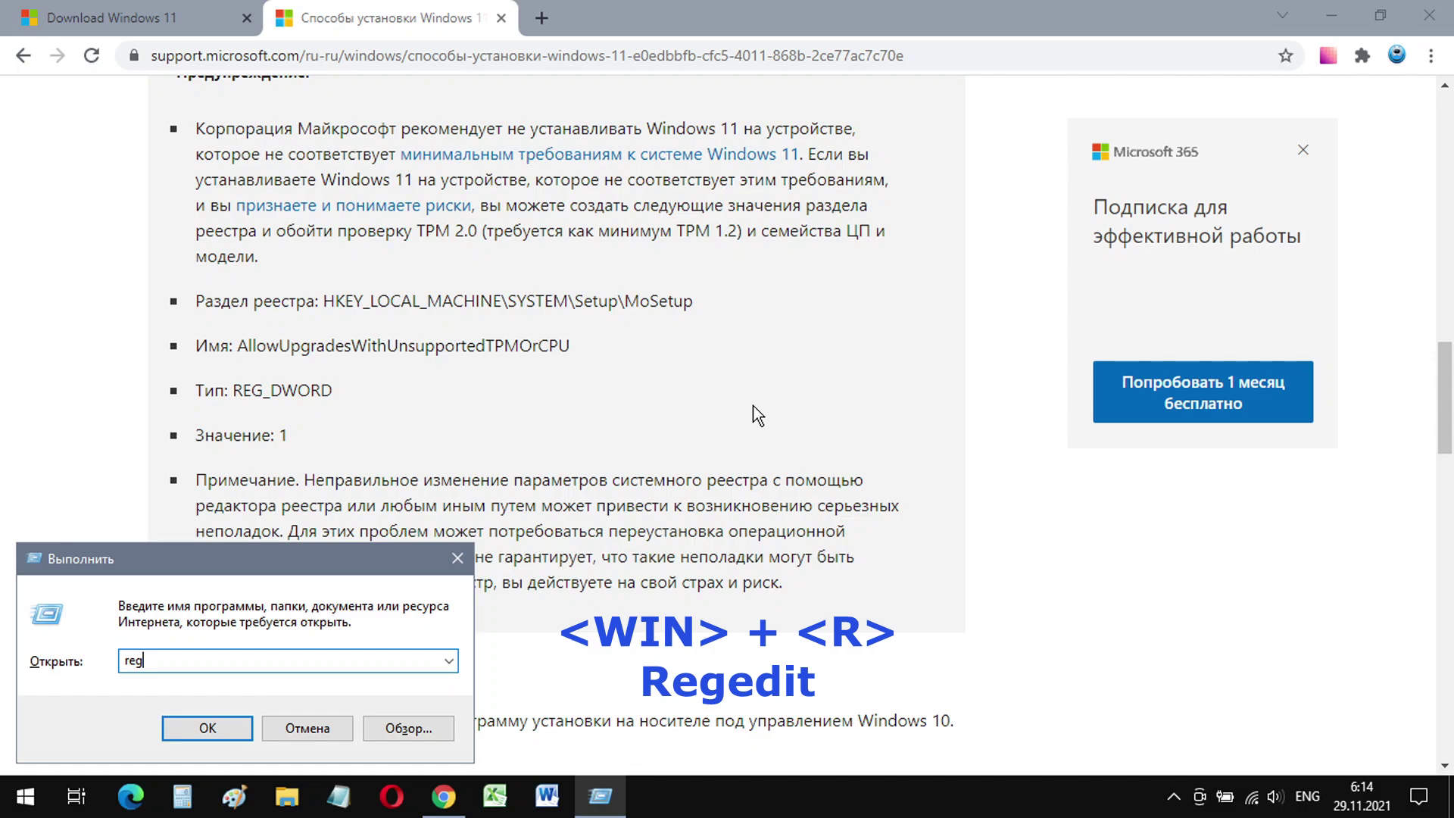
text(edit)
key(Return)
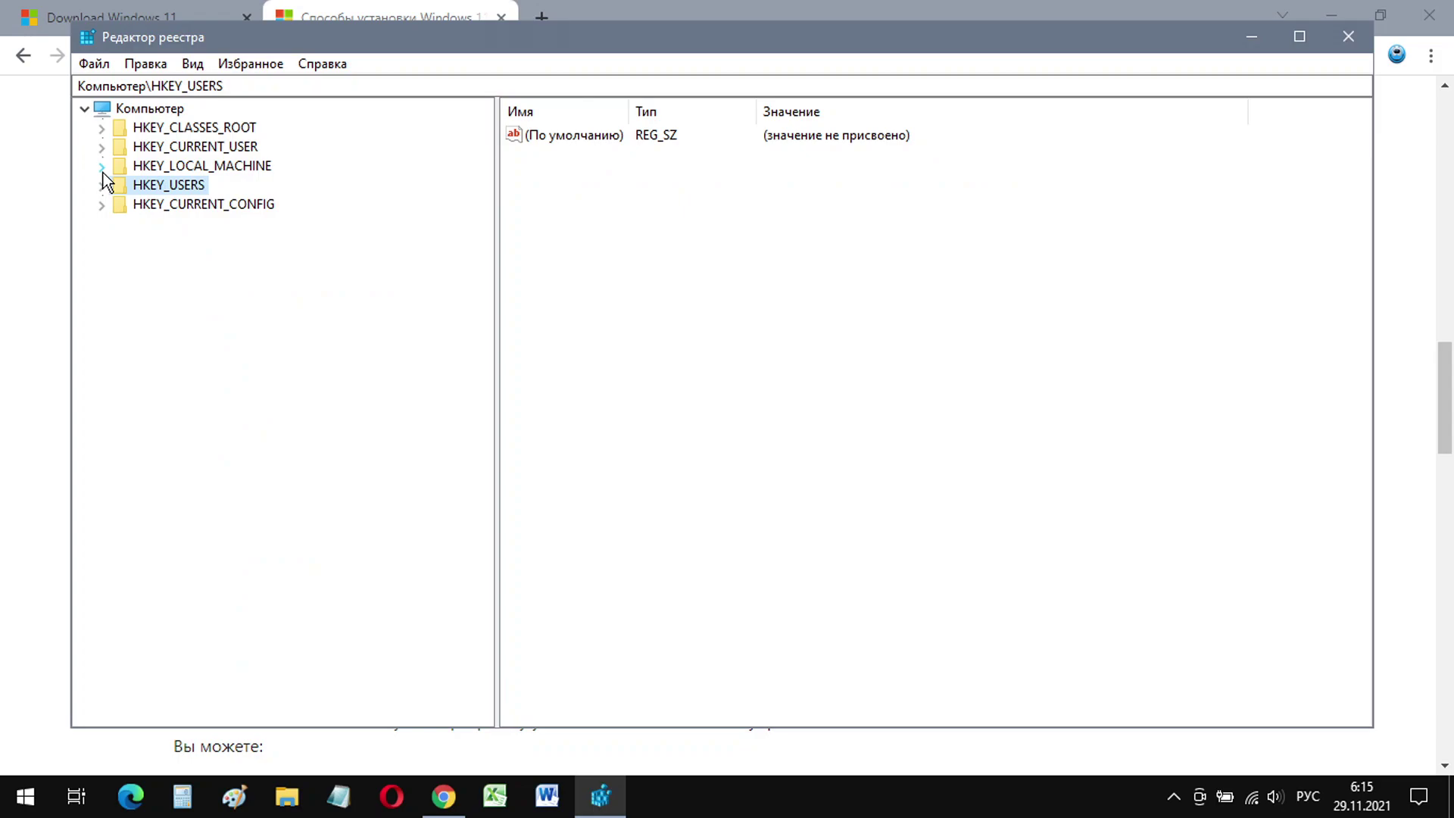
Step: Navigate to the registry key HKEY_LOCAL_MACHINE\SYSTEM\Setup\MoSetup
click(102, 168)
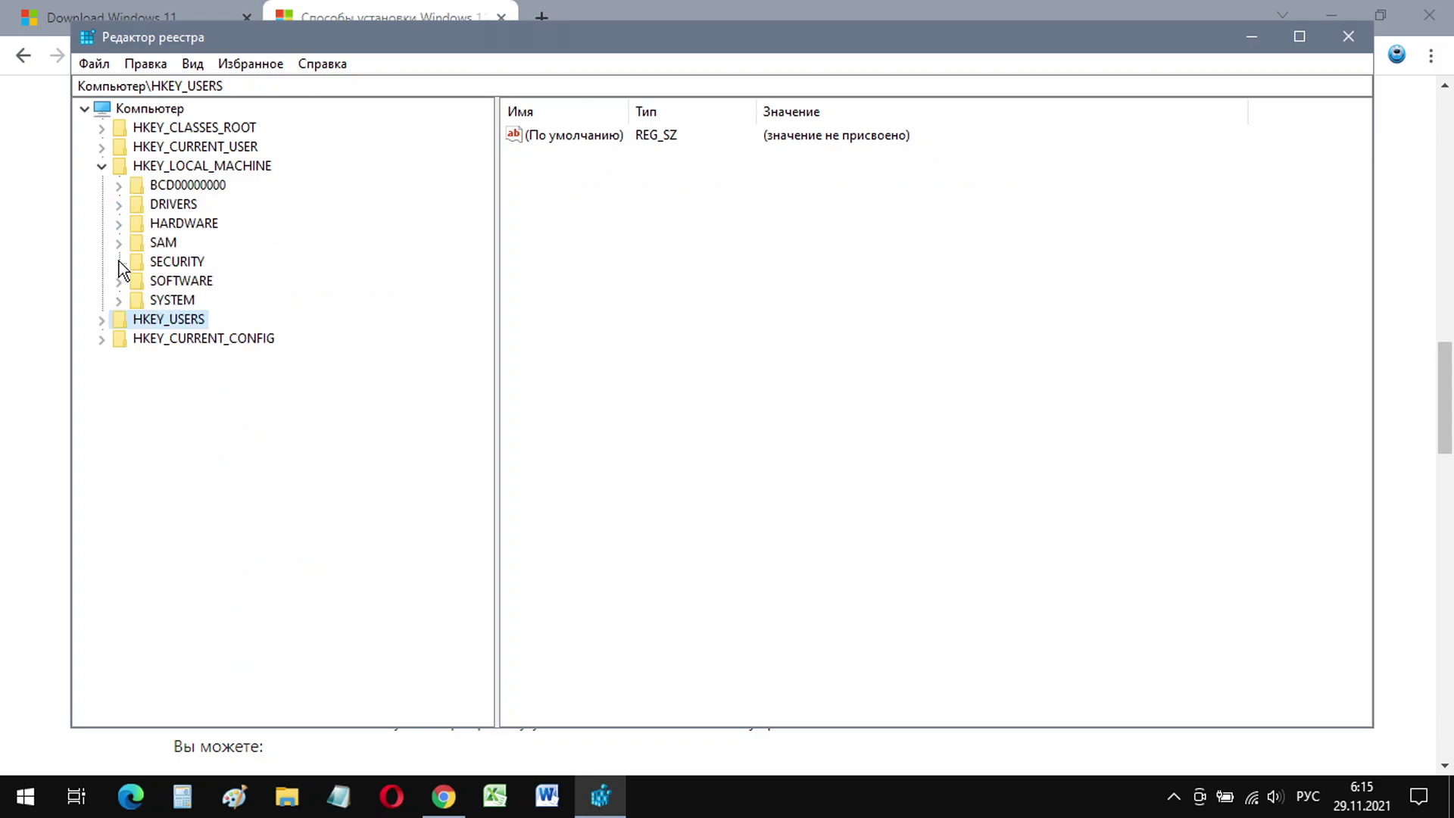
click(119, 300)
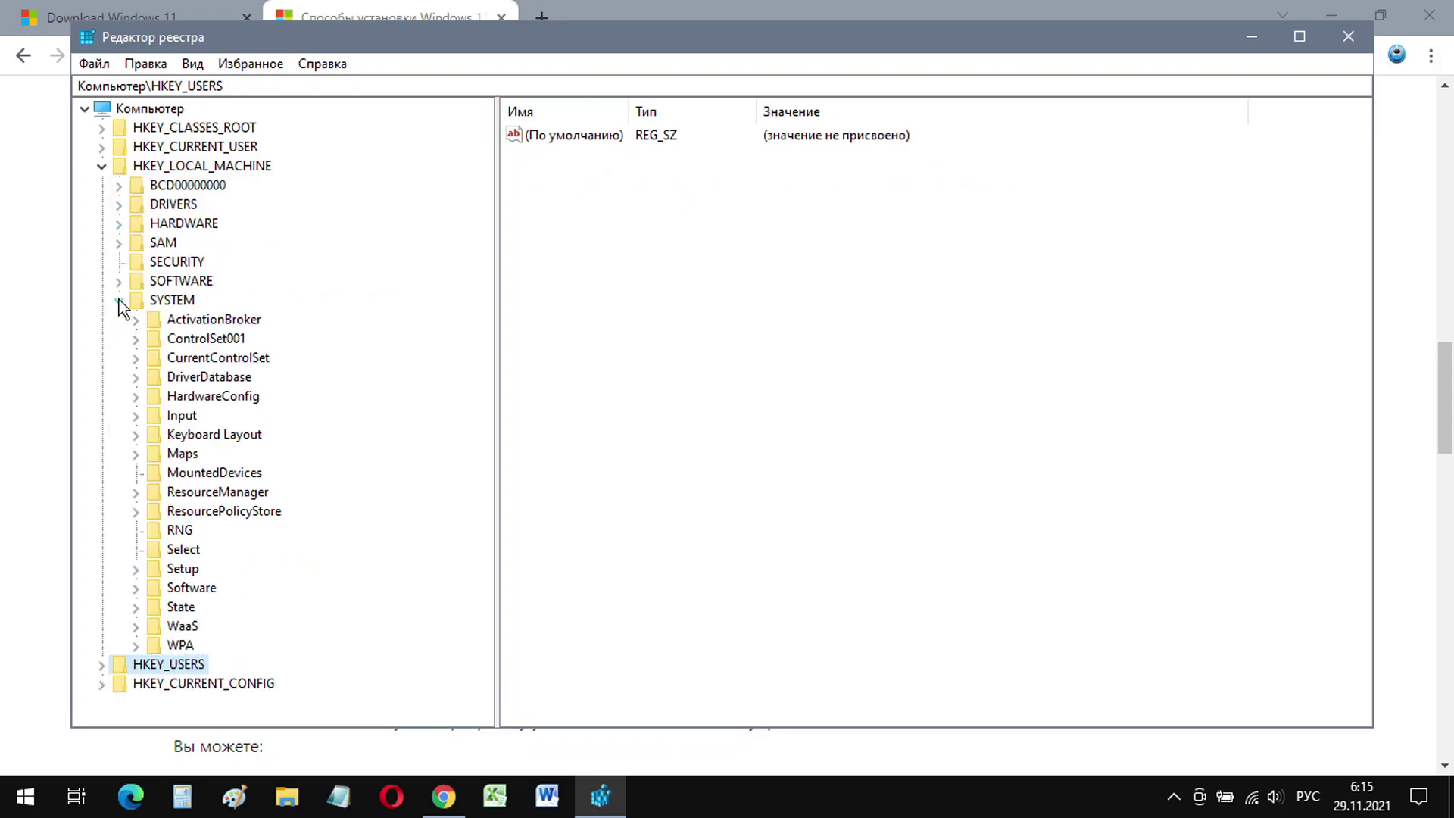
click(137, 569)
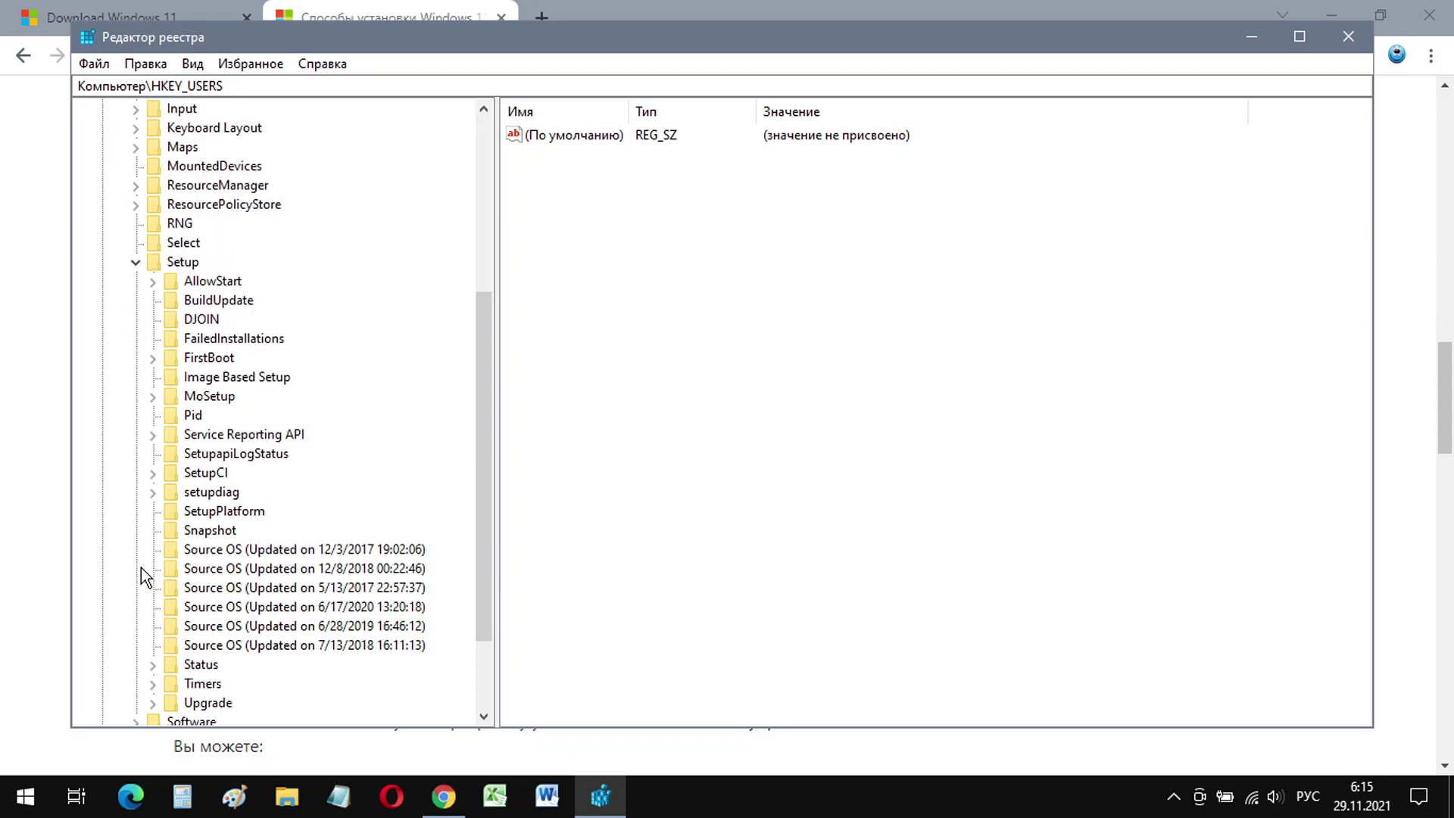
click(153, 396)
click(208, 398)
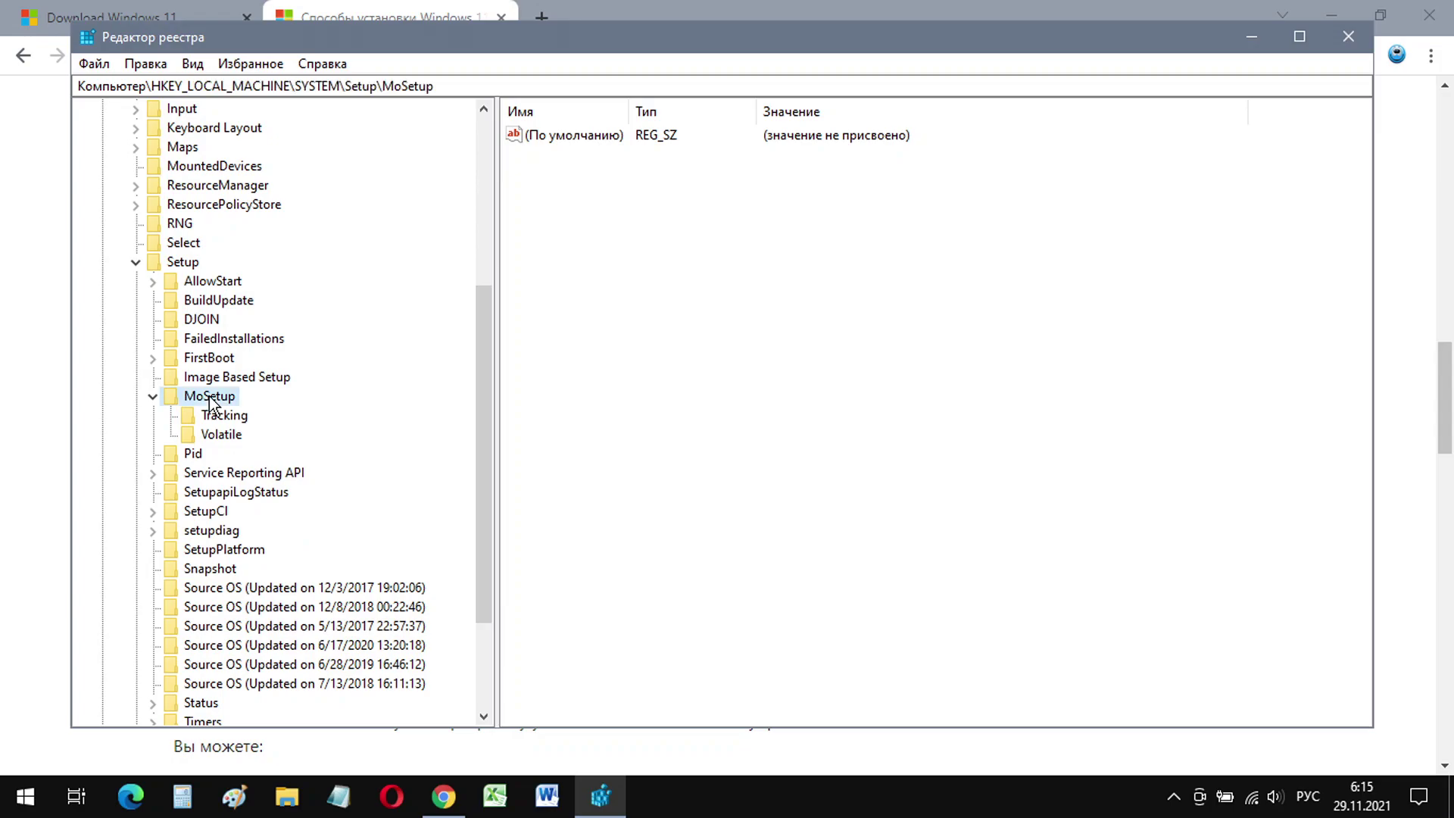
Step: Copy the value name AllowUpgradesWithUnsupportedTPMOrCPU from the Microsoft support article in the browser
key(alt+Tab)
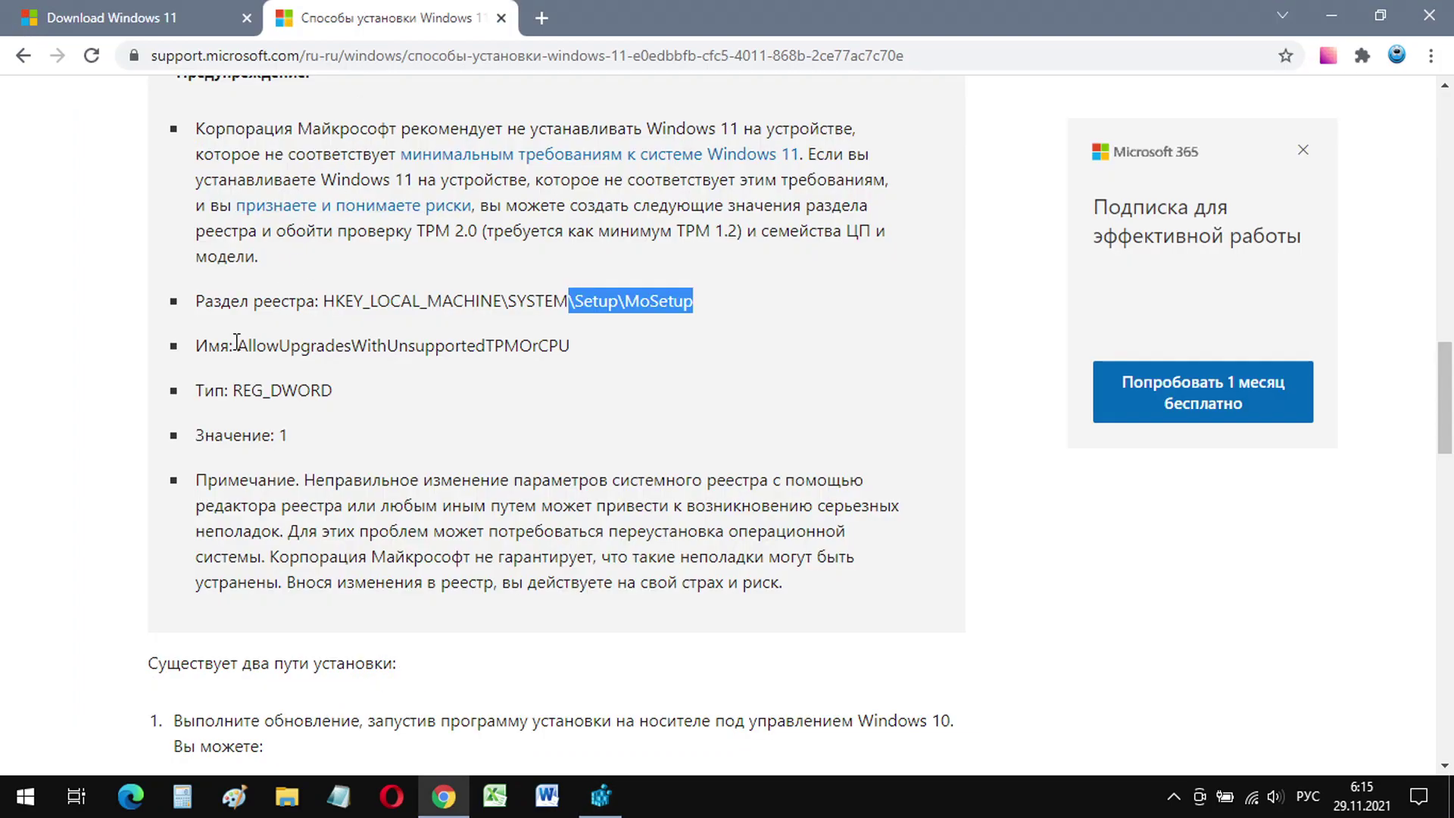
drag(237, 345, 569, 345)
right_click(570, 347)
click(590, 361)
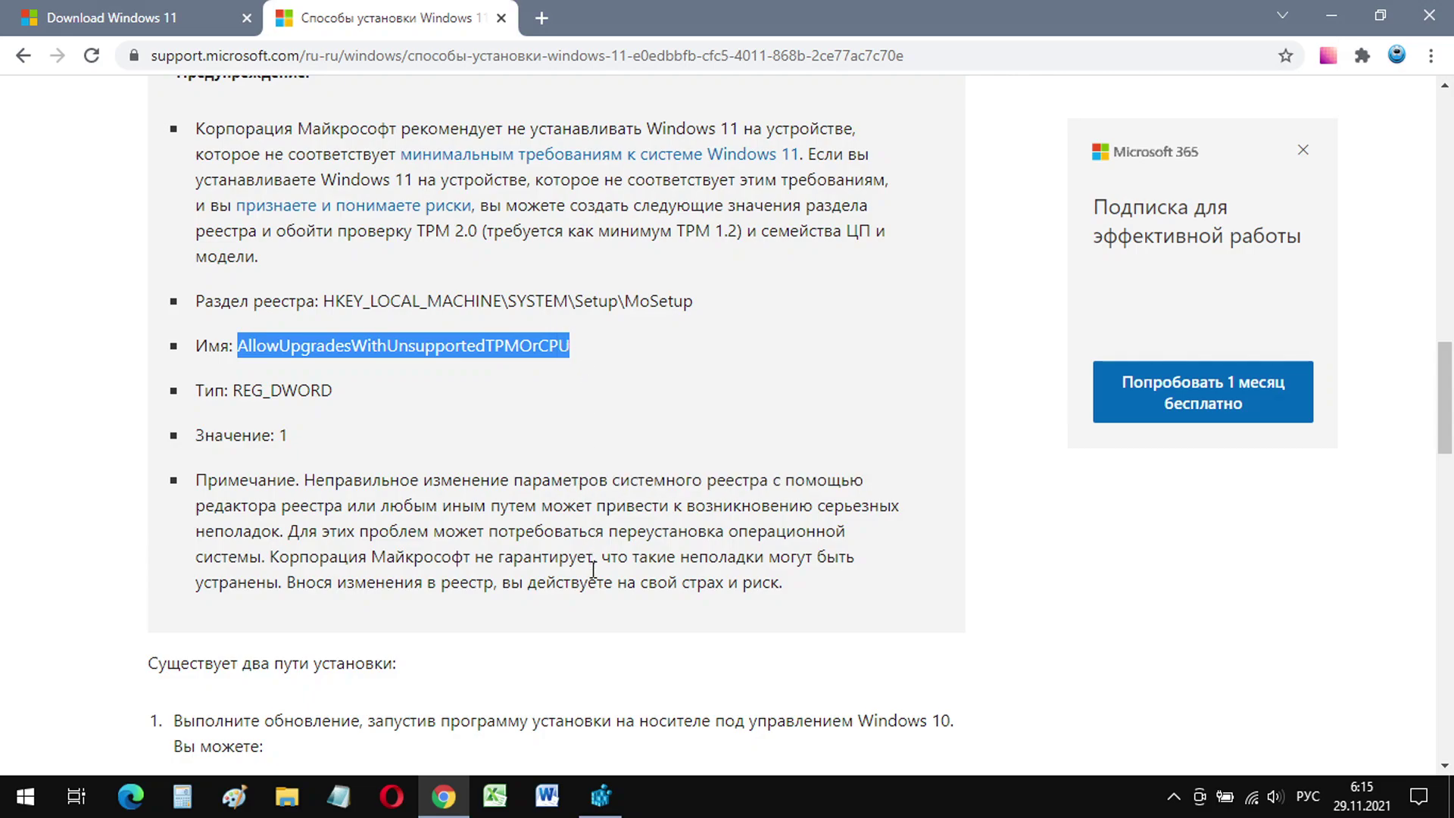
Step: In the Registry Editor, create a 32-bit DWORD value named AllowUpgradesWithUnsupportedTPMOrCPU in the MoSetup key
click(606, 791)
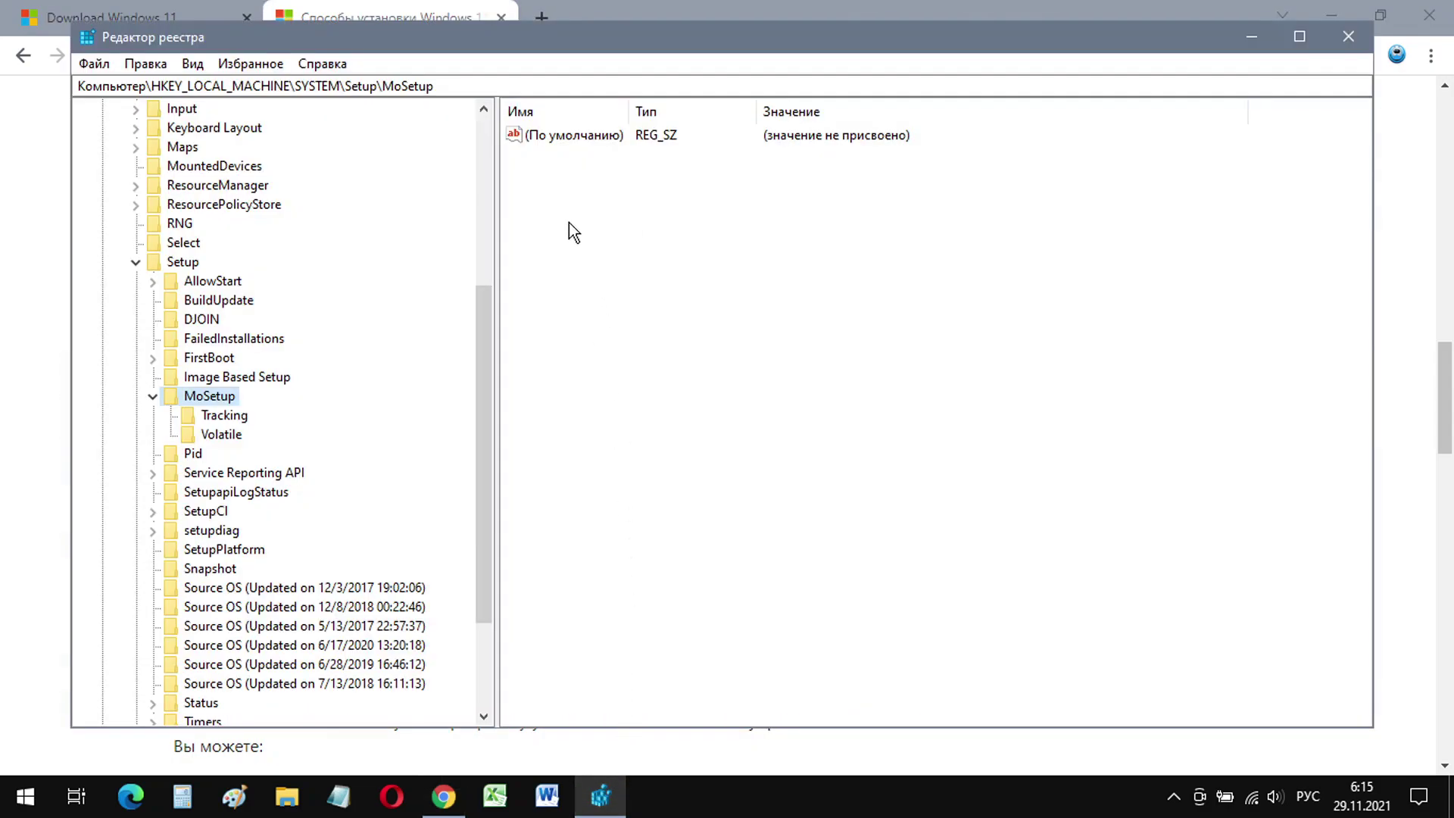
right_click(642, 225)
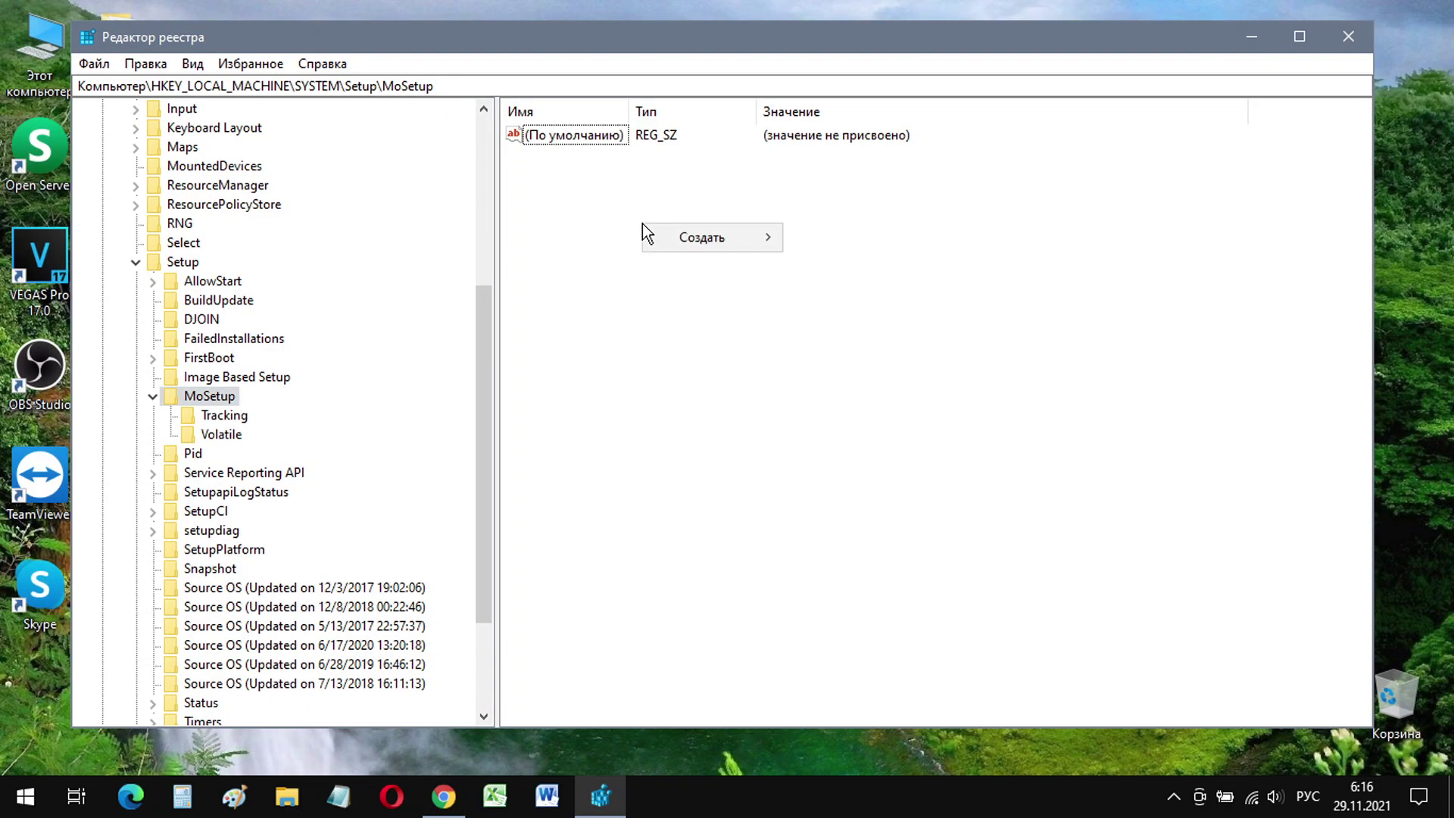
mouse_move(656, 235)
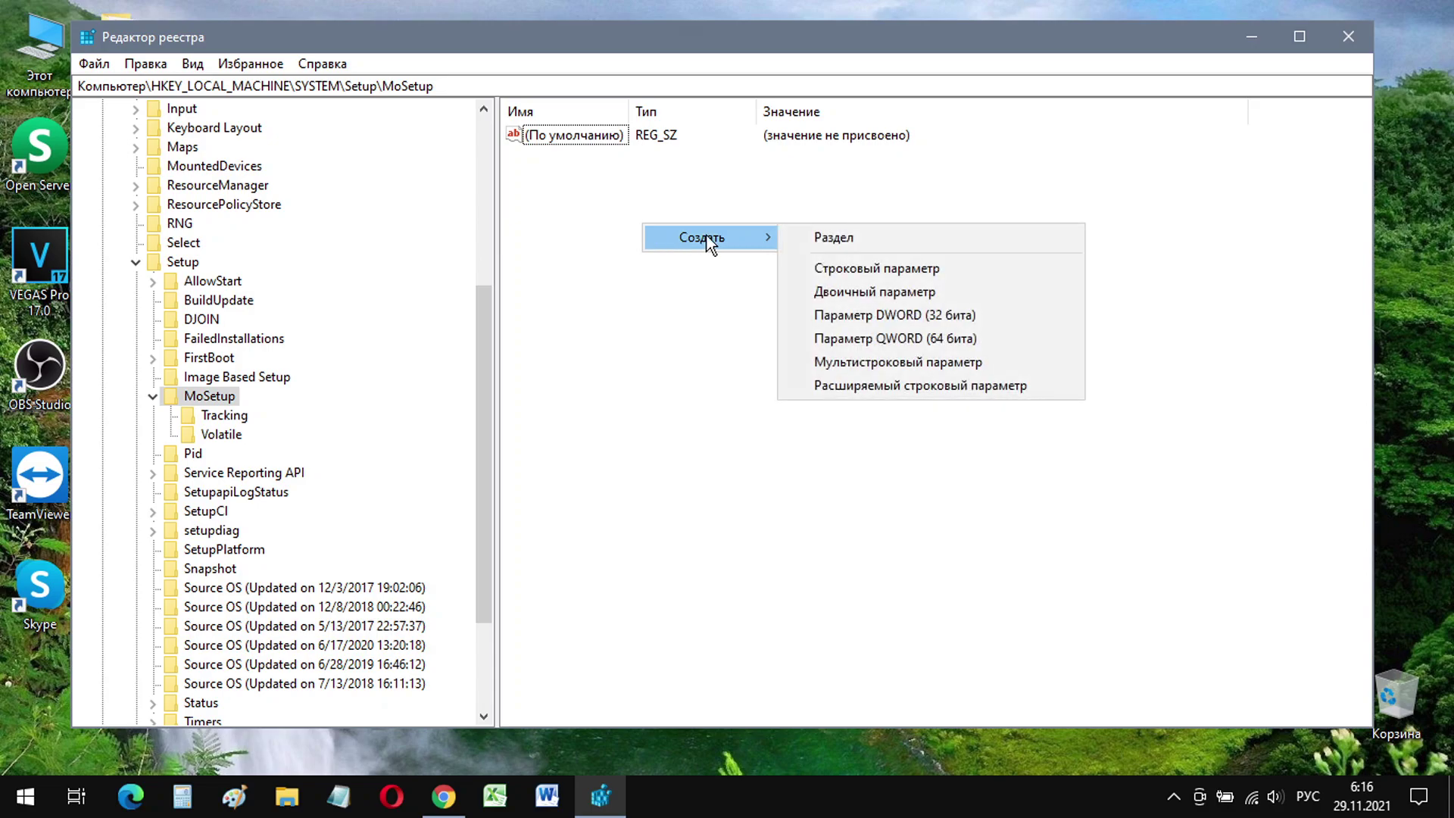
click(854, 313)
key(ctrl+v)
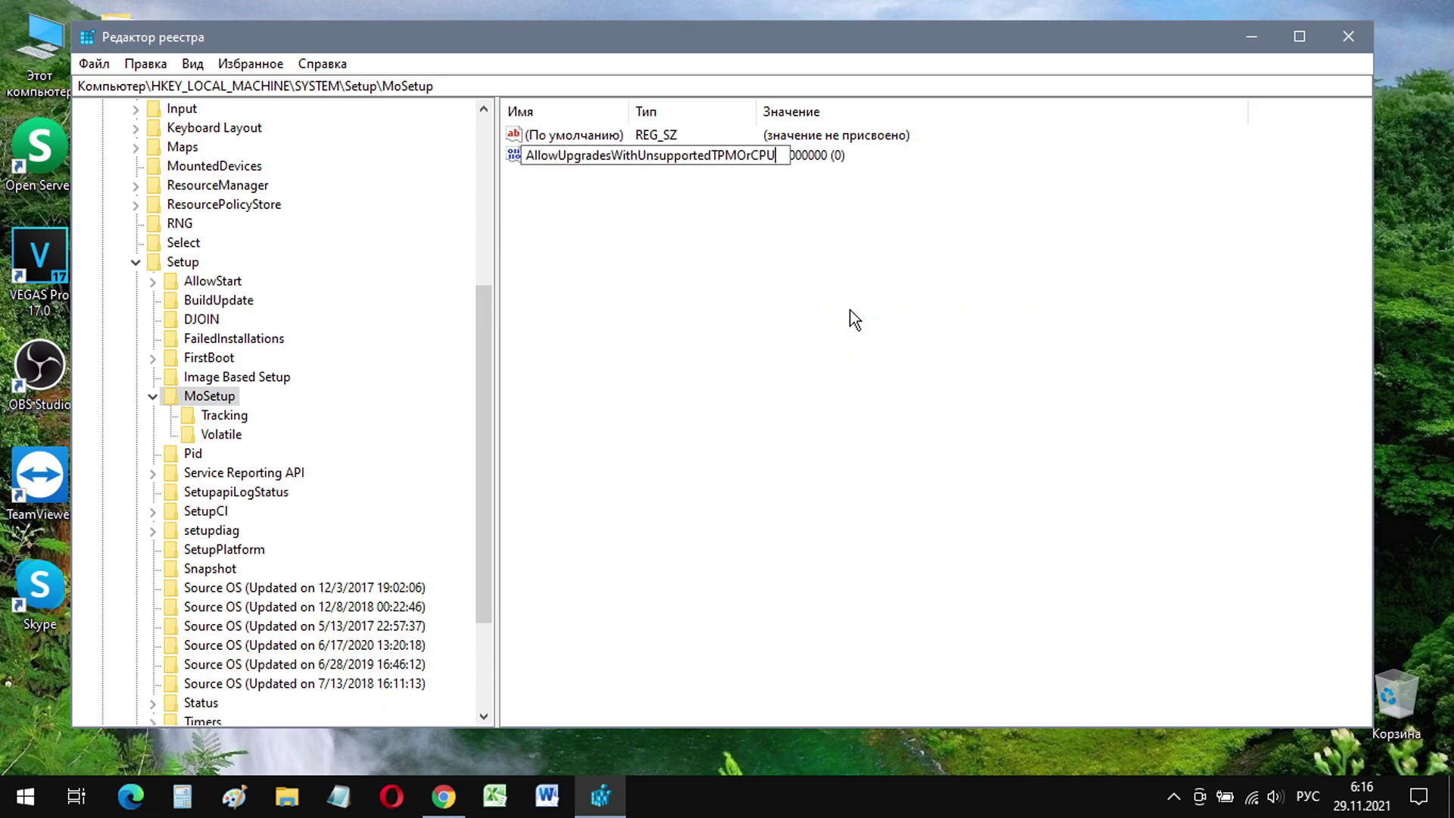
key(Return)
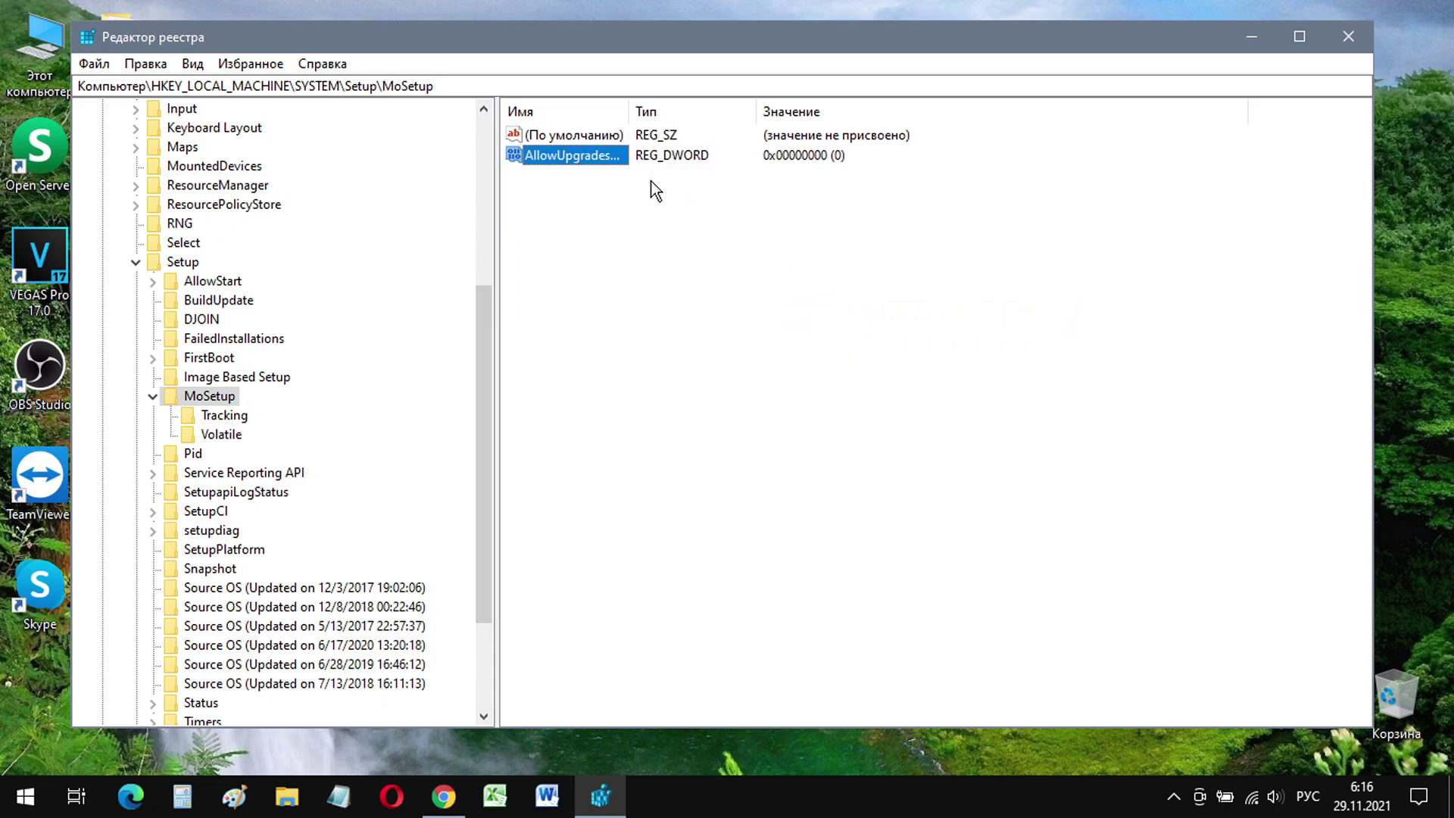
Step: Set the AllowUpgradesWithUnsupportedTPMOrCPU value to 1 and close the Registry Editor
right_click(602, 162)
click(640, 175)
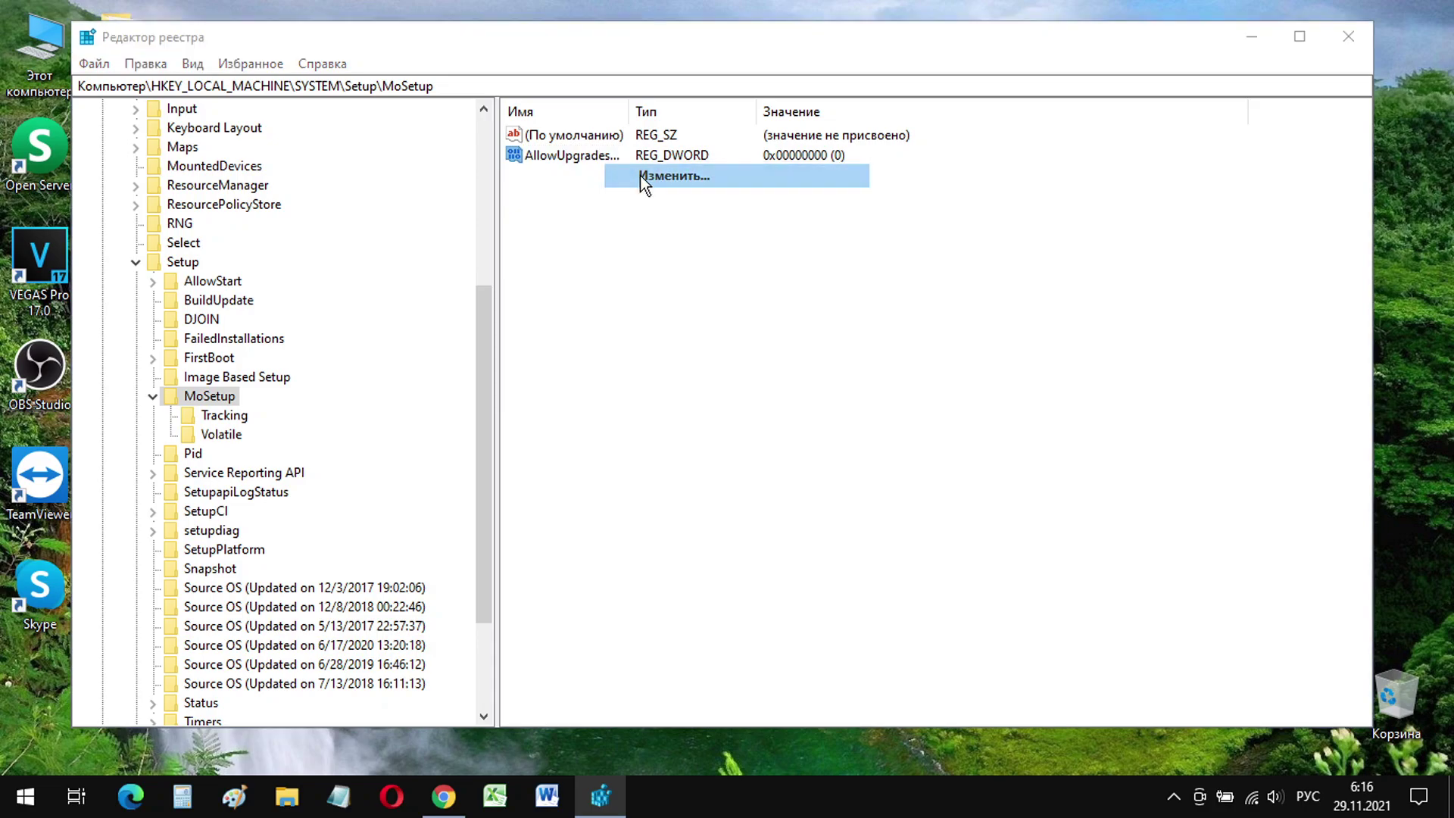
text(1)
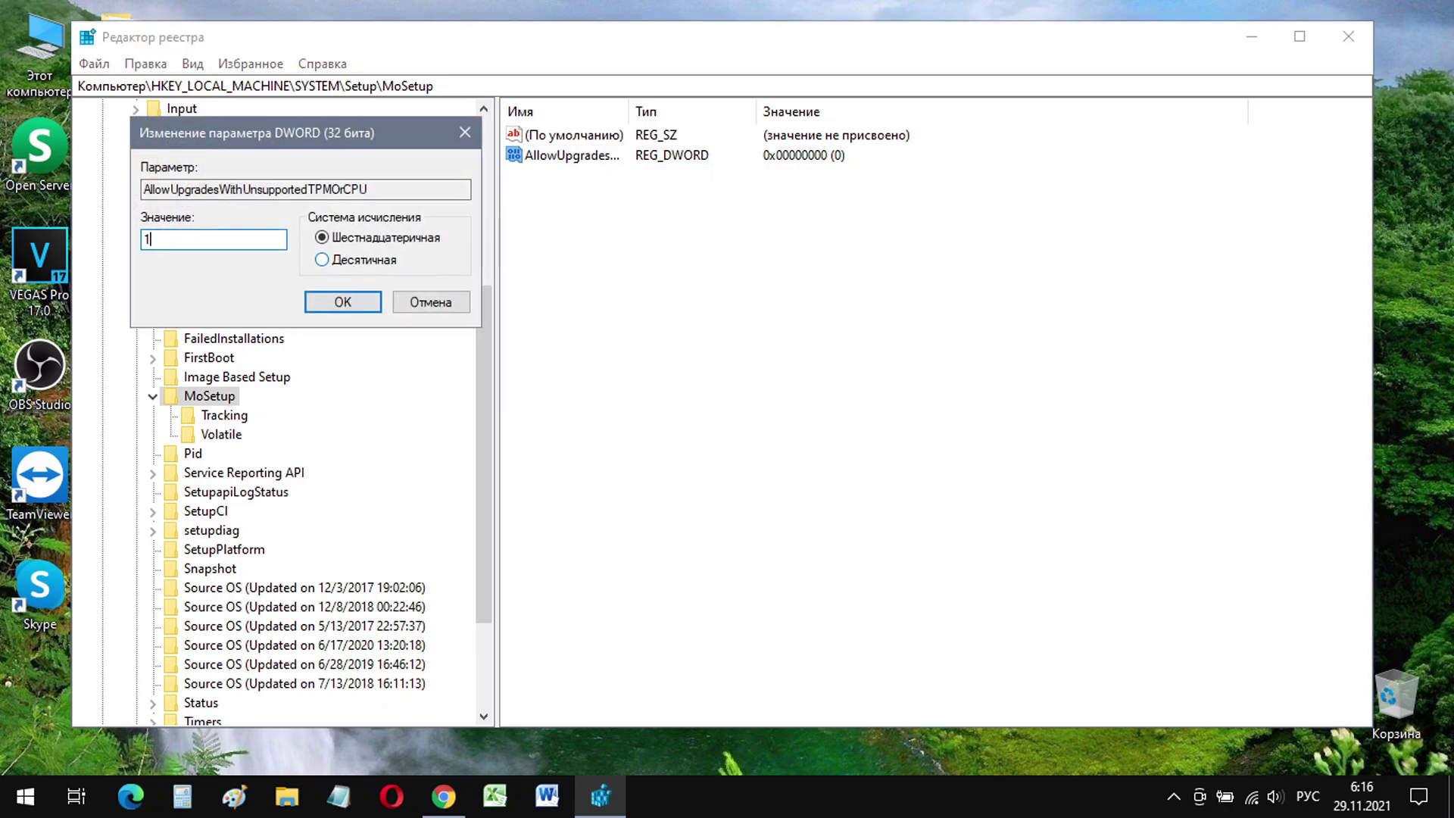
click(344, 302)
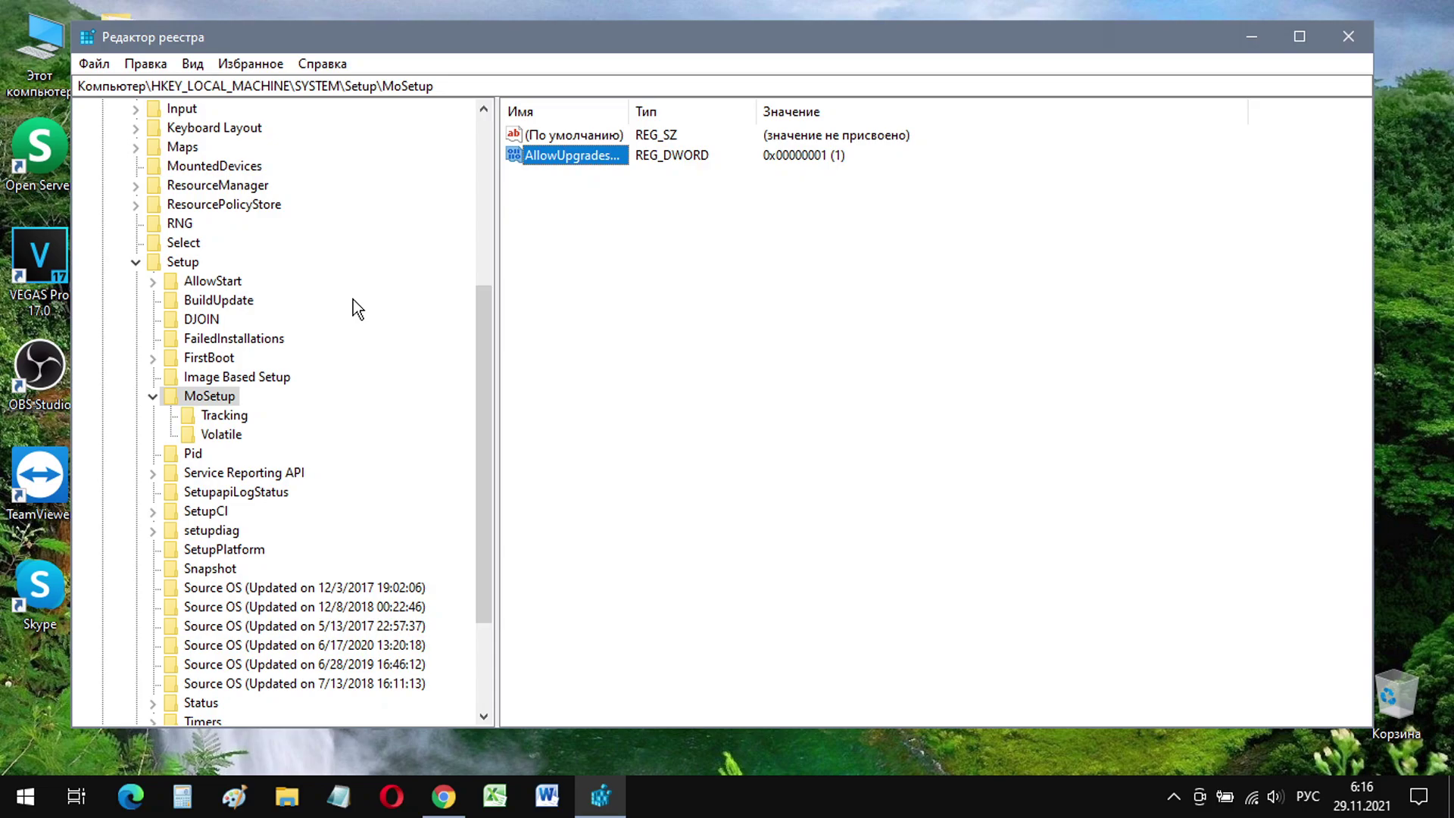
click(1342, 38)
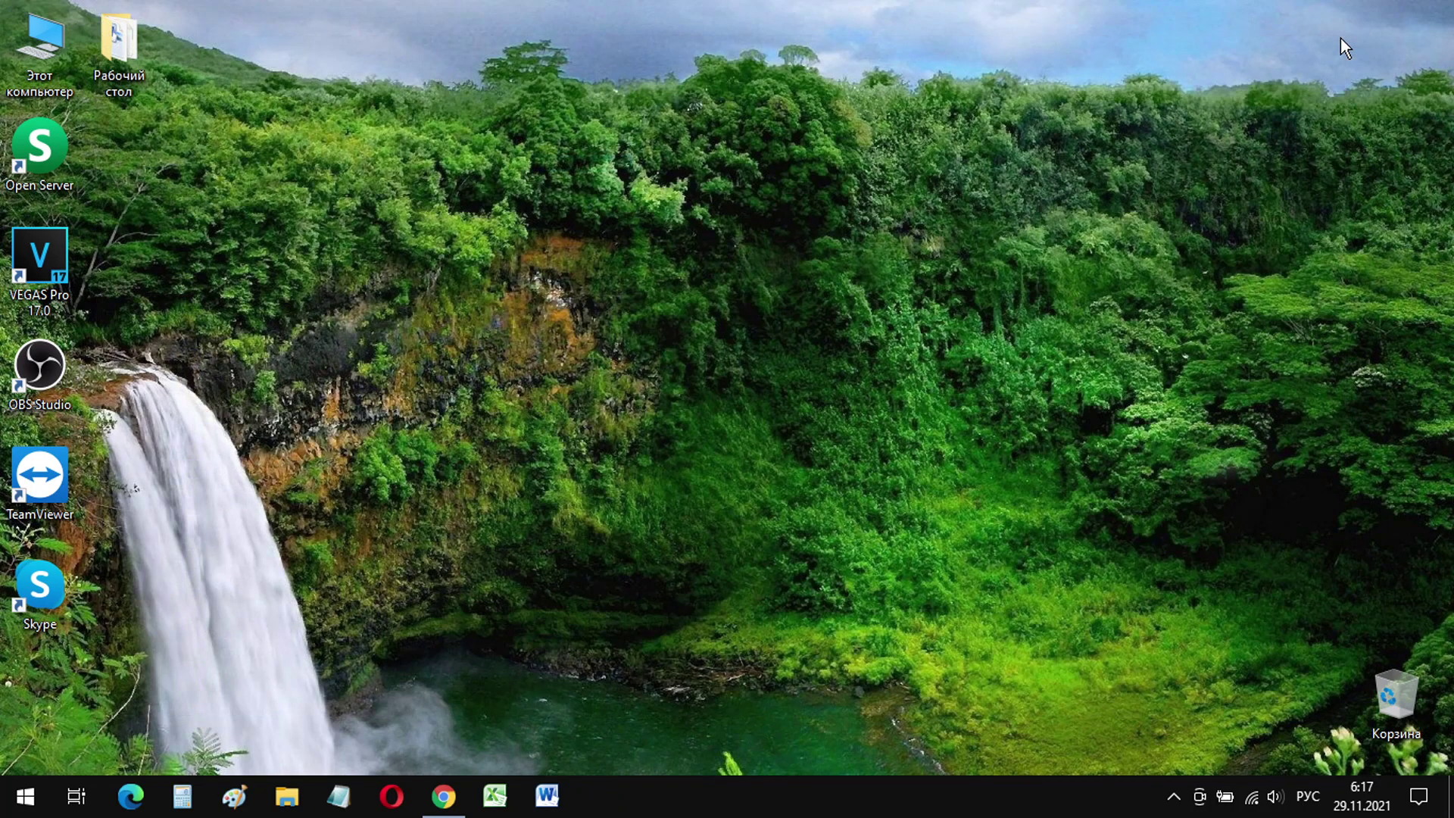
Step: Run setup from the ESD-USB (H:) drive and continue past the "Установка Windows 11" introduction page
double_click(51, 65)
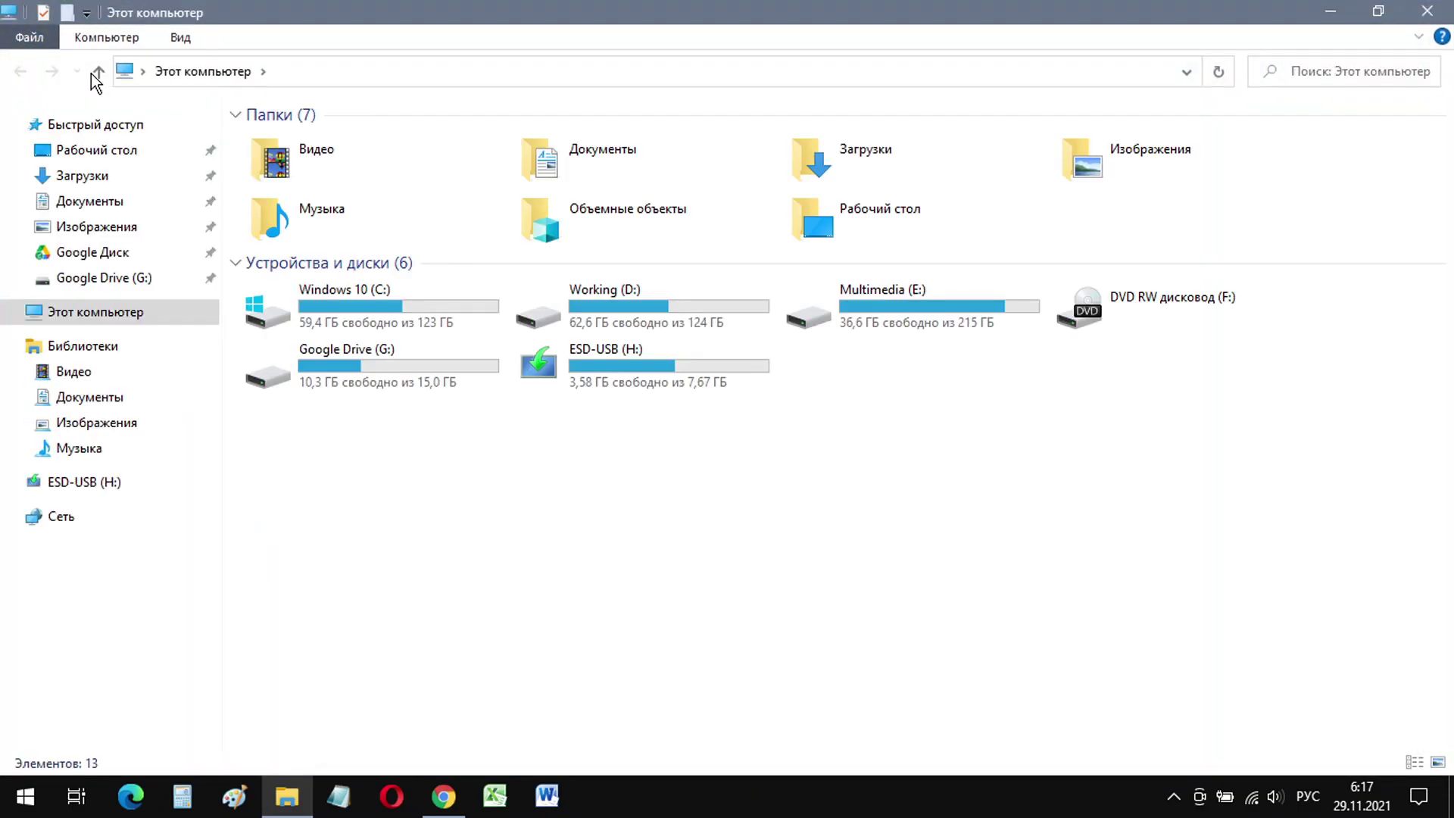
double_click(647, 388)
double_click(280, 296)
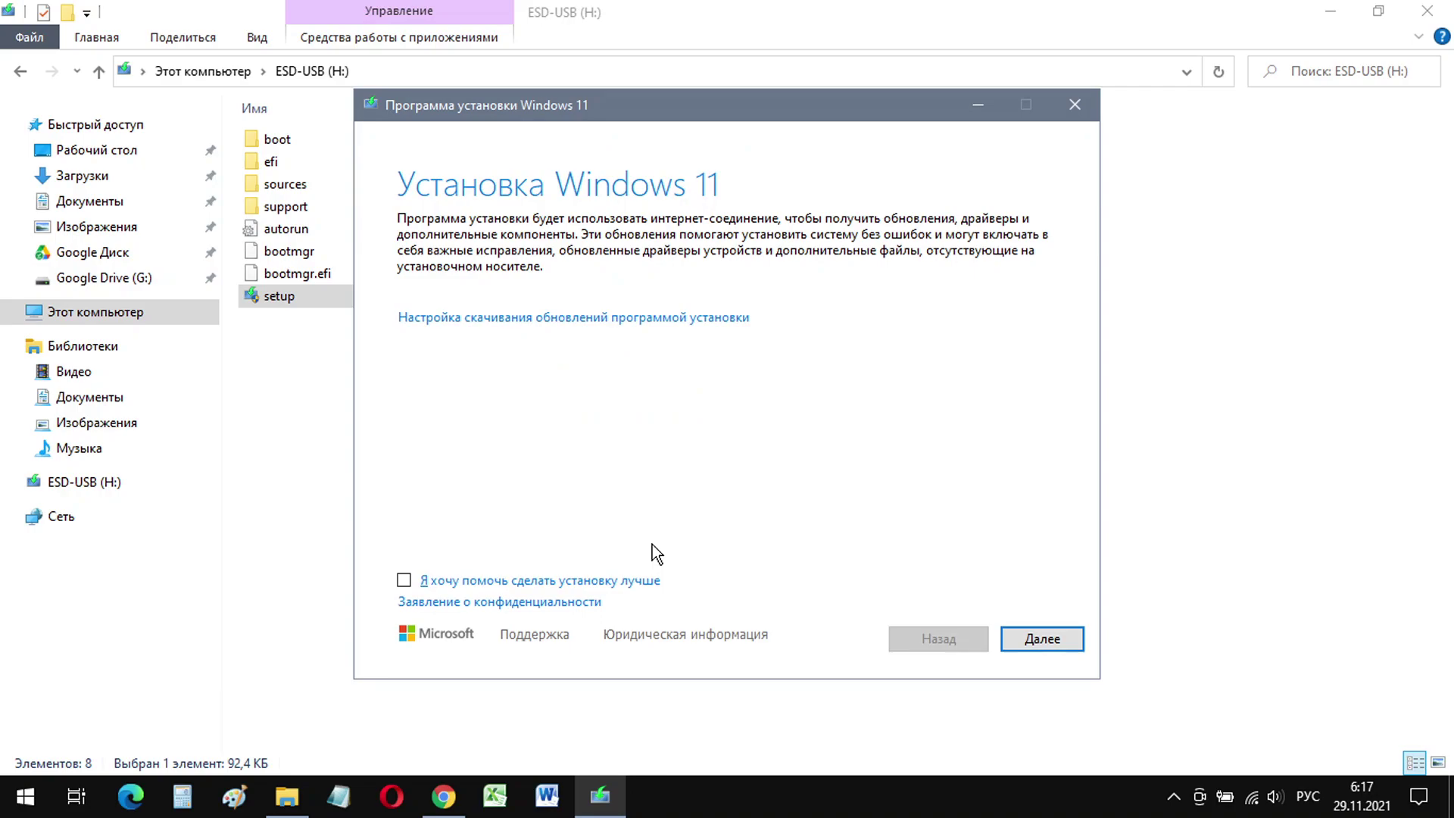
click(1025, 638)
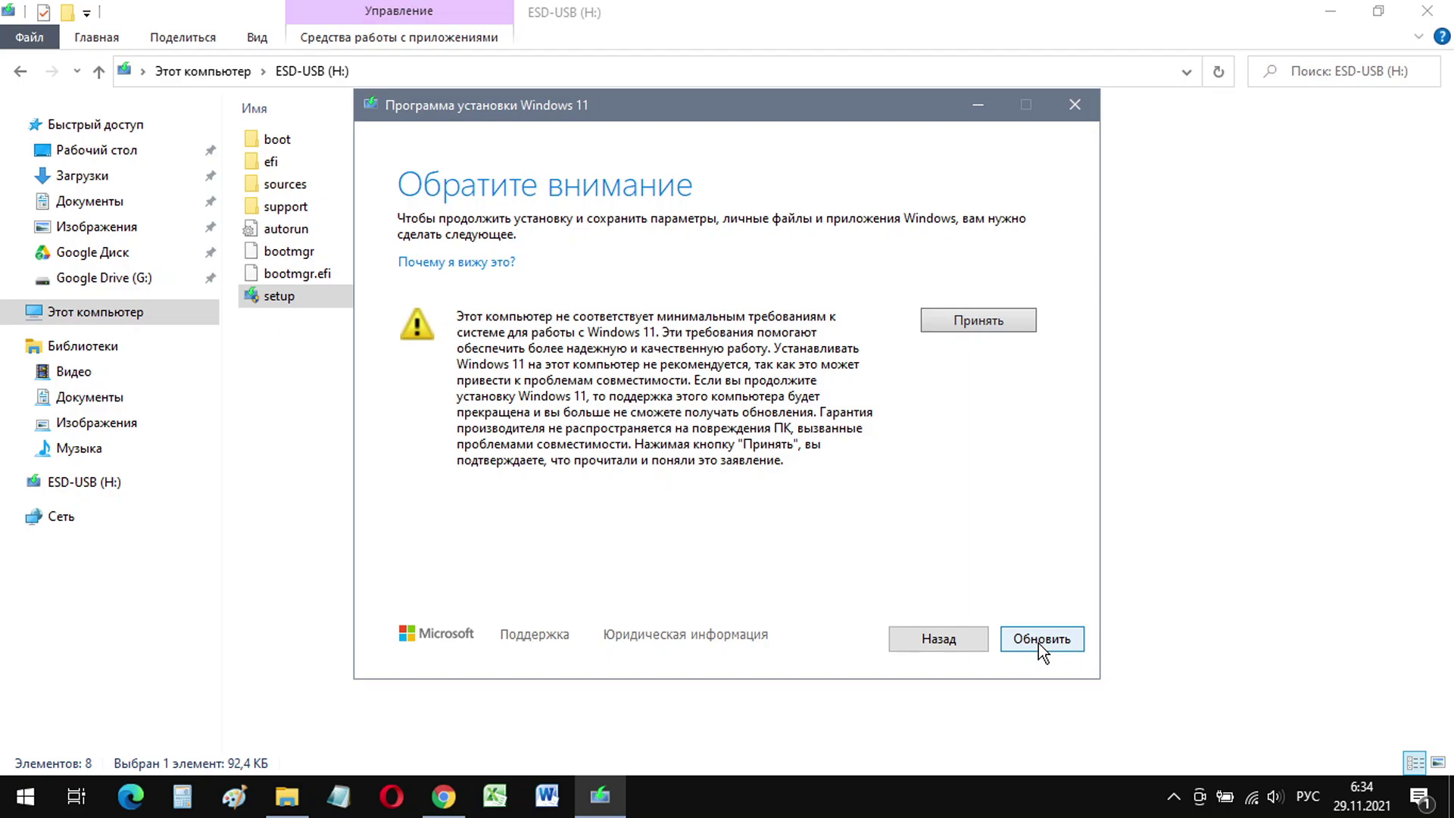
Step: Accept the unsupported-hardware notice and install Windows 11 Pro keeping personal files and apps, then open the new system's Start menu
click(979, 321)
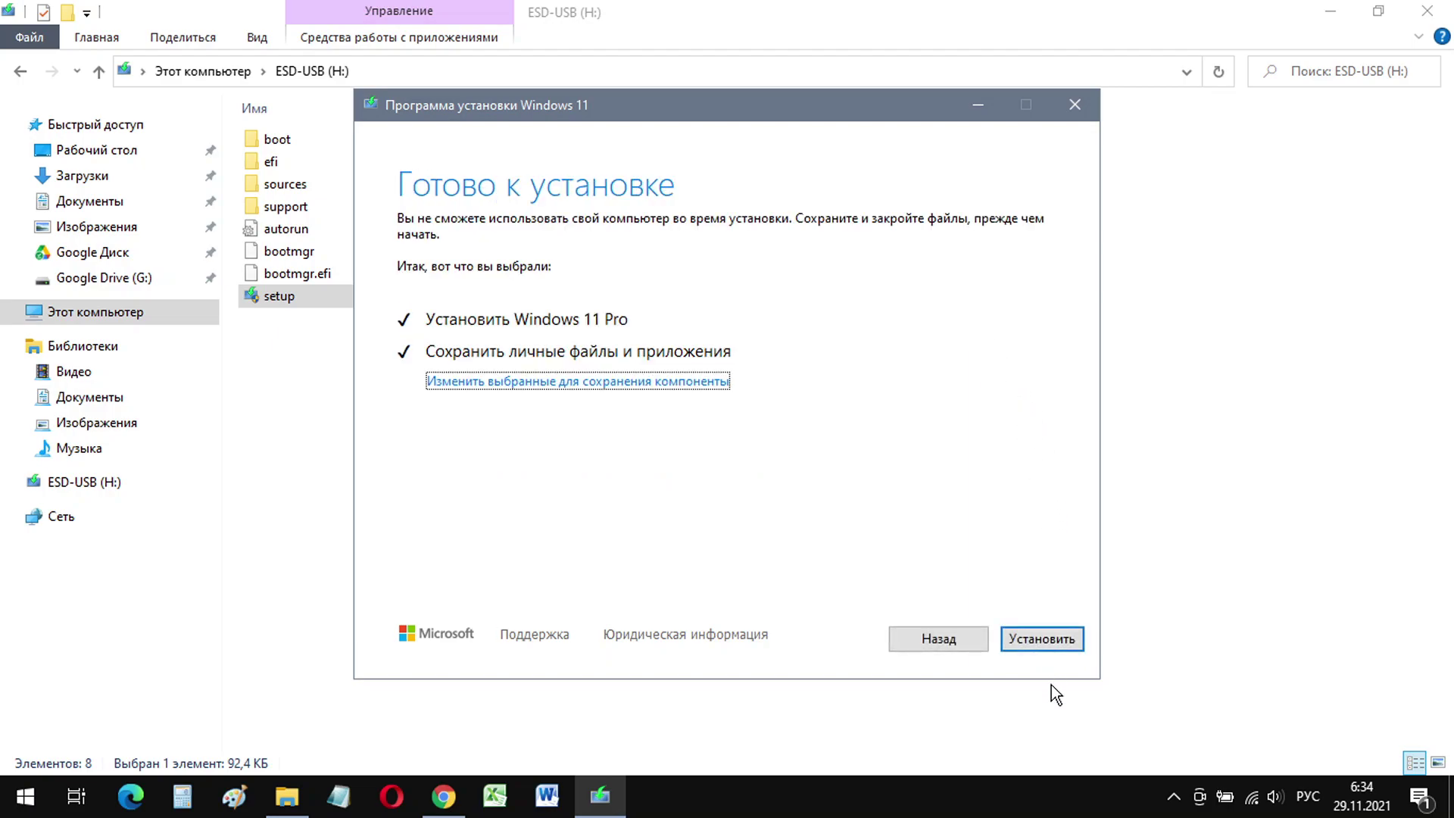
click(1045, 637)
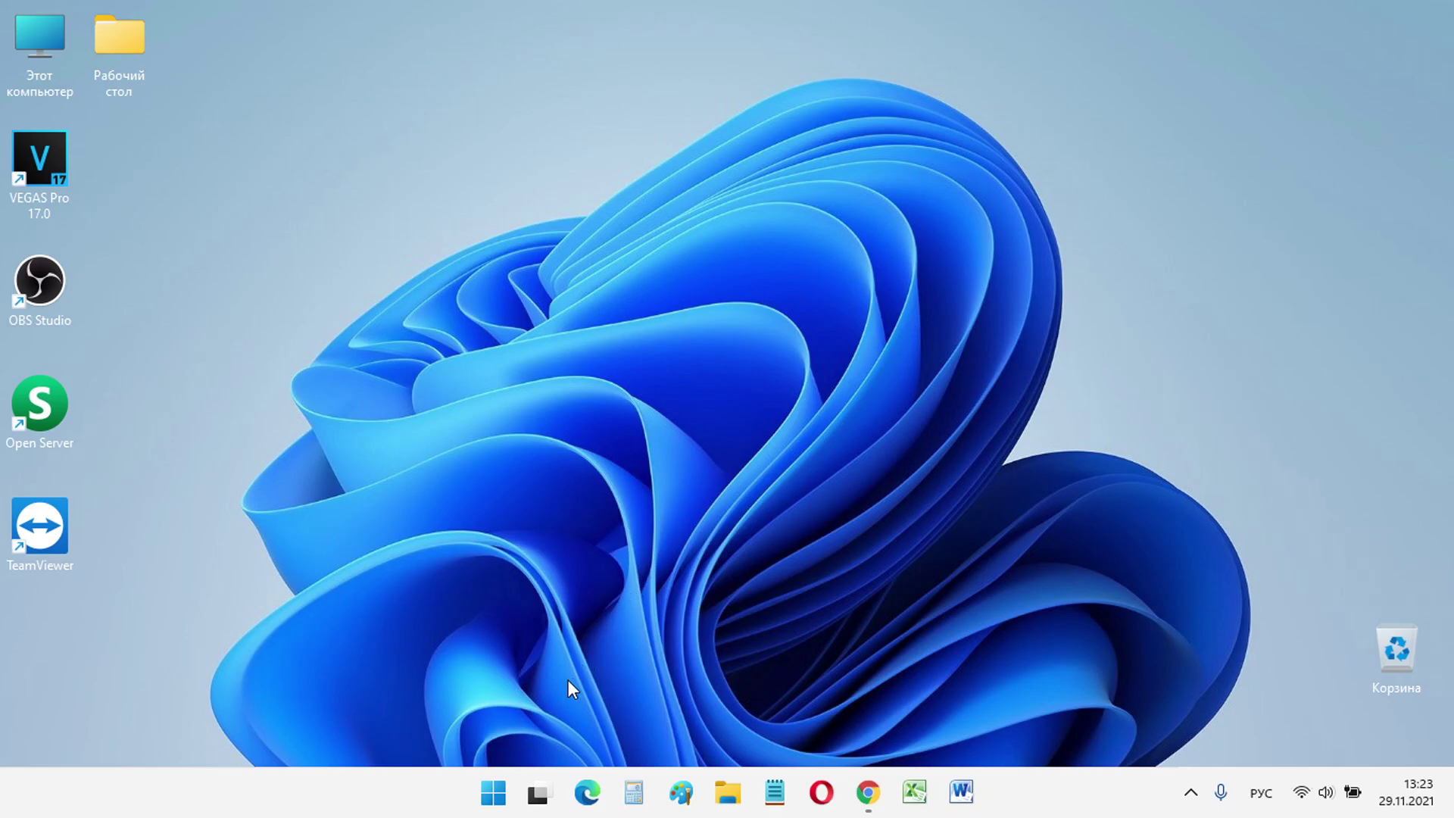
click(493, 792)
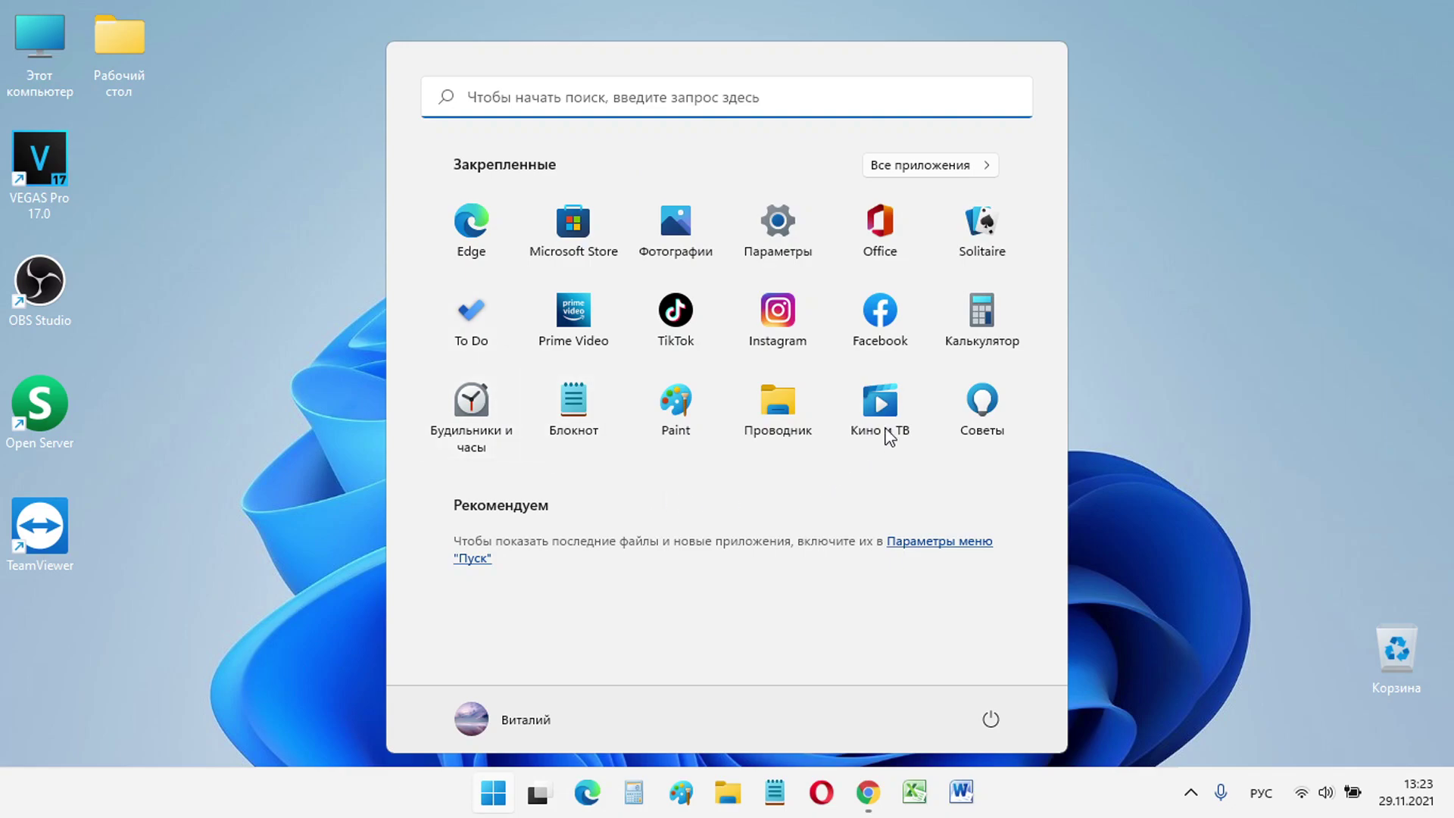
Step: Look through the full list of installed apps in the Start menu, return to the pinned apps and close the menu
click(944, 168)
scroll(864, 393, down, 3)
scroll(865, 393, down, 15)
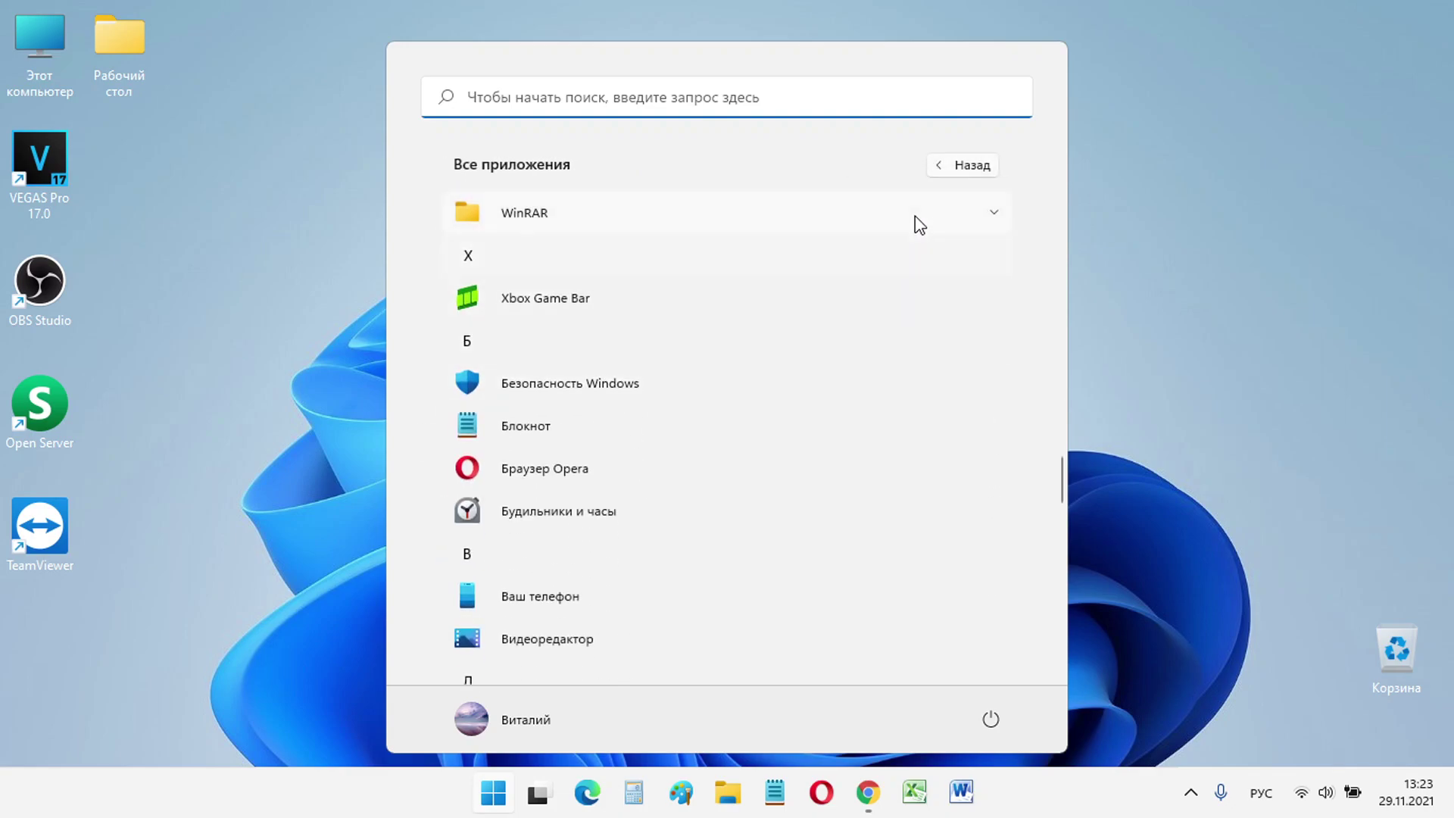
click(951, 165)
click(499, 798)
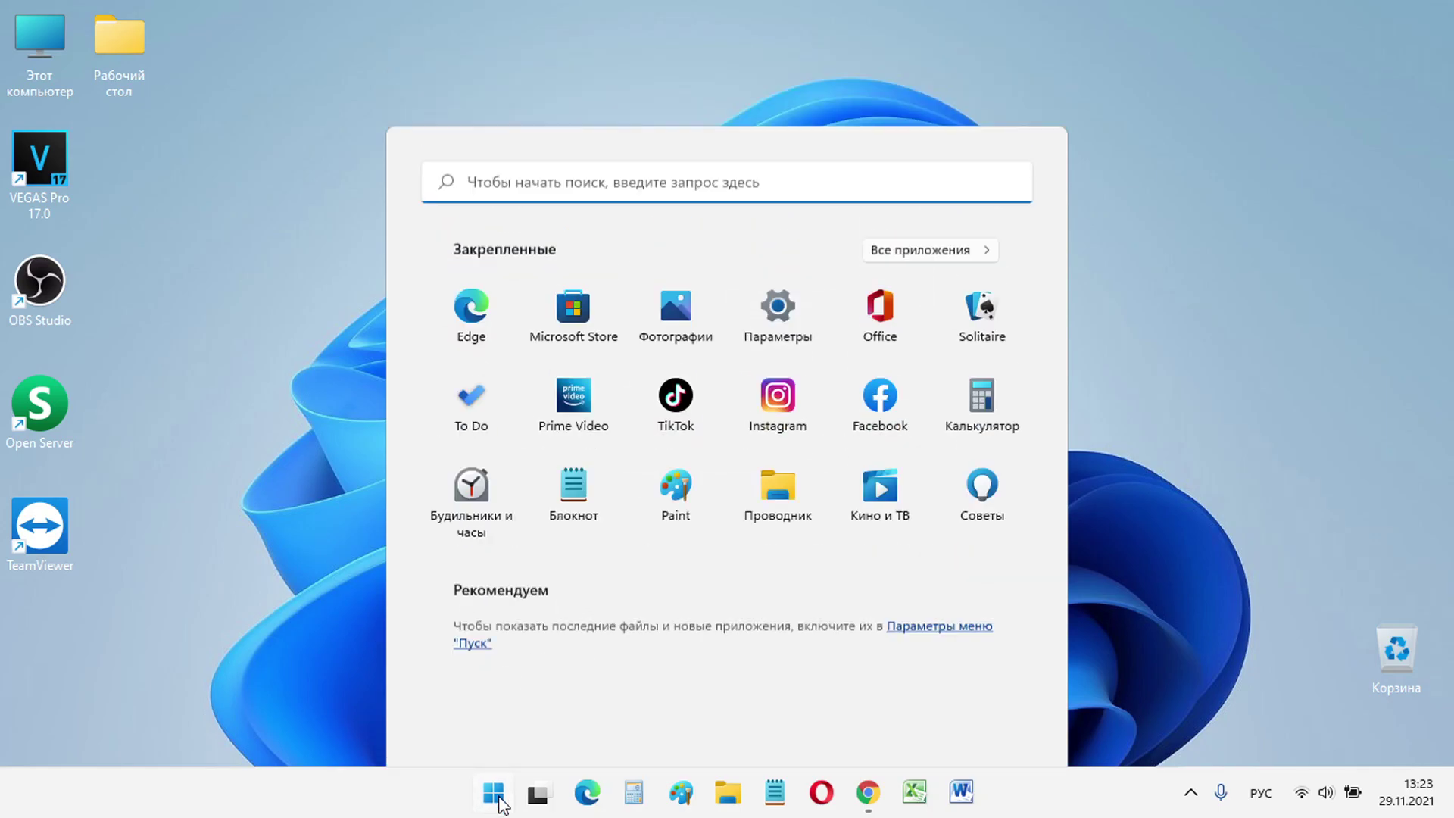
Step: Switch to Chrome, read through the "Способы установки Windows 11" support article and minimize the browser
click(869, 795)
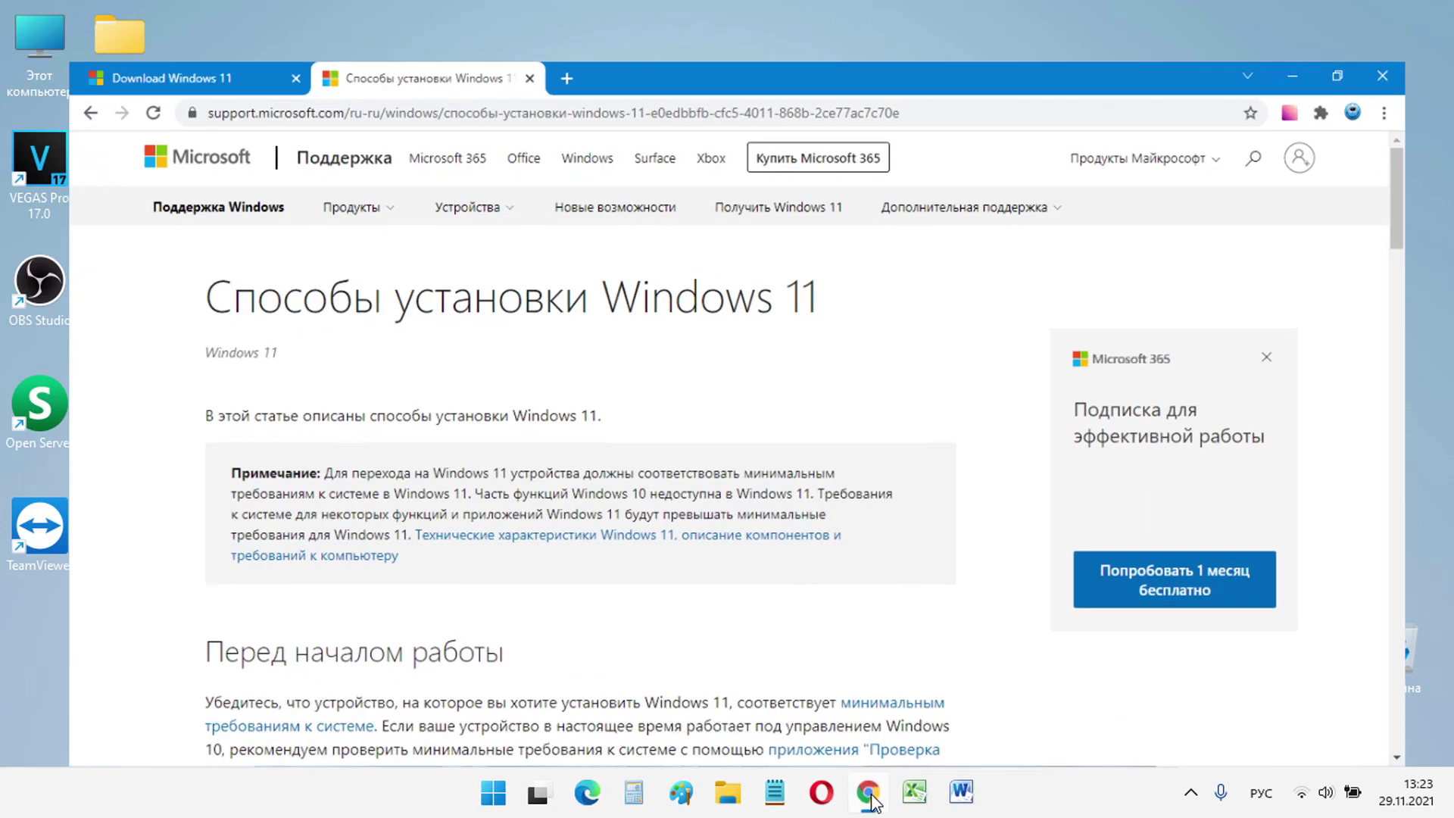
scroll(784, 560, down, 10)
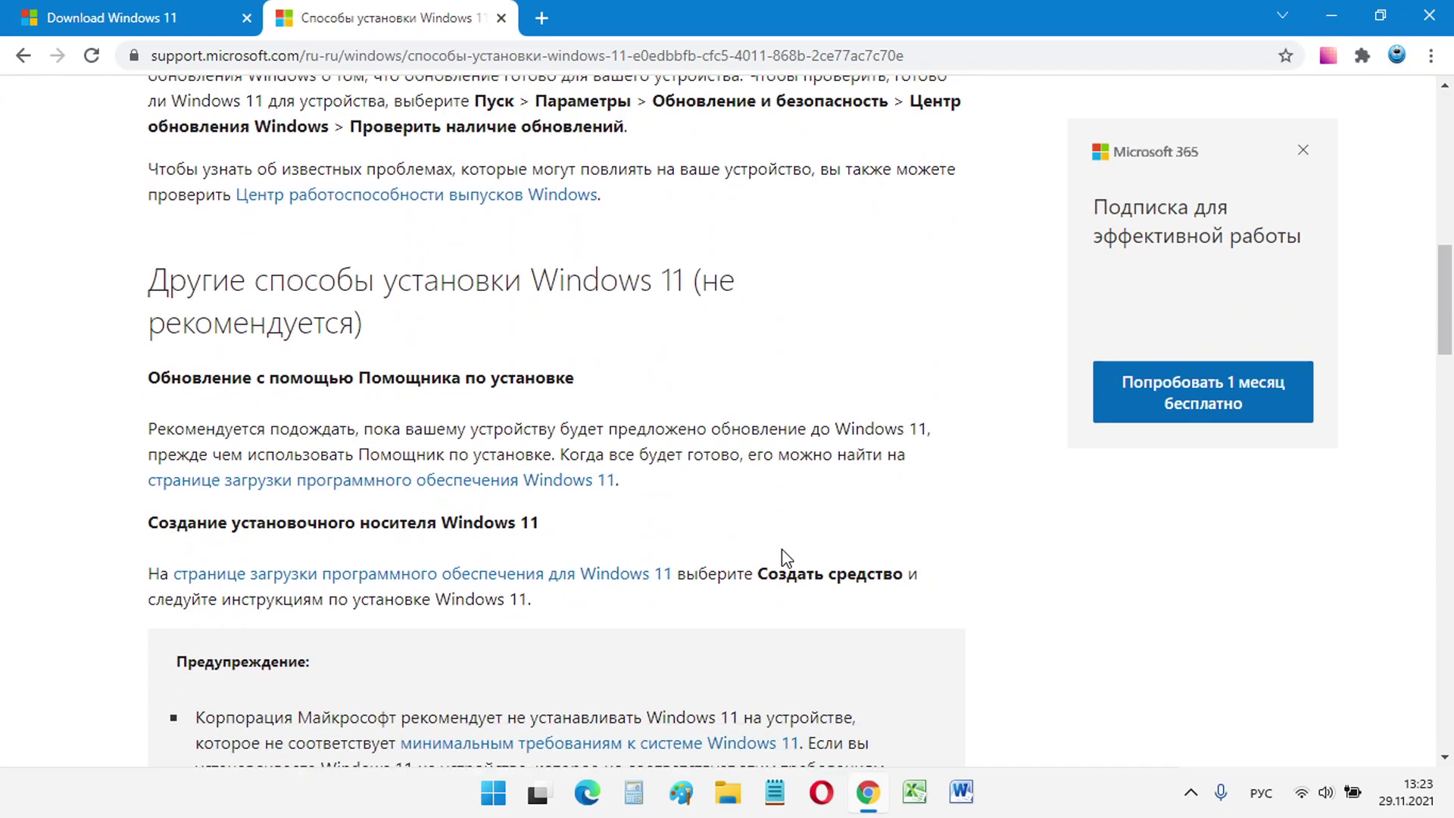
scroll(784, 561, down, 10)
click(1331, 15)
Step: View the "Система" settings page and the "Панель задач" personalization settings, minimizing the Settings window after each
click(494, 793)
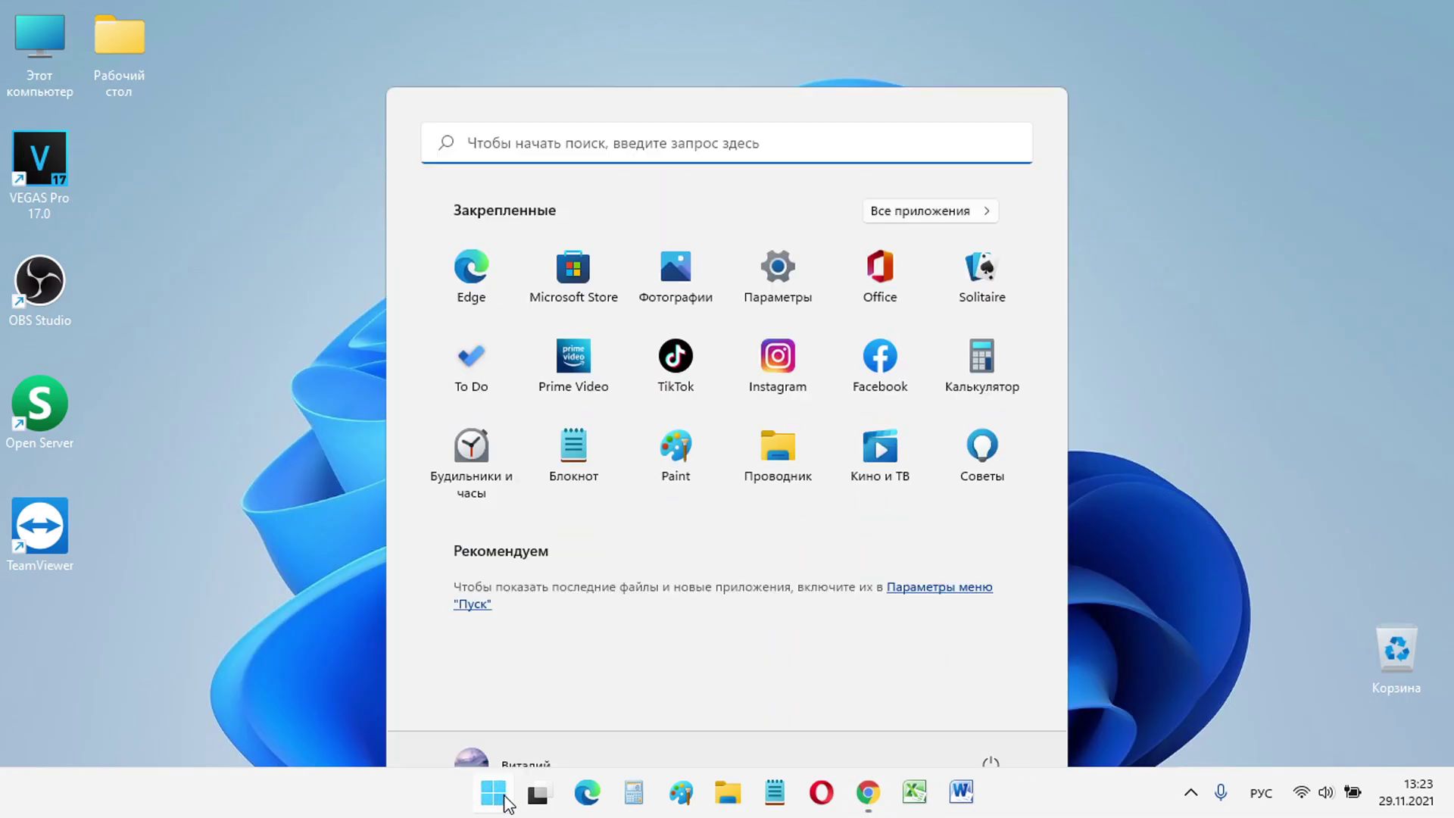
click(773, 254)
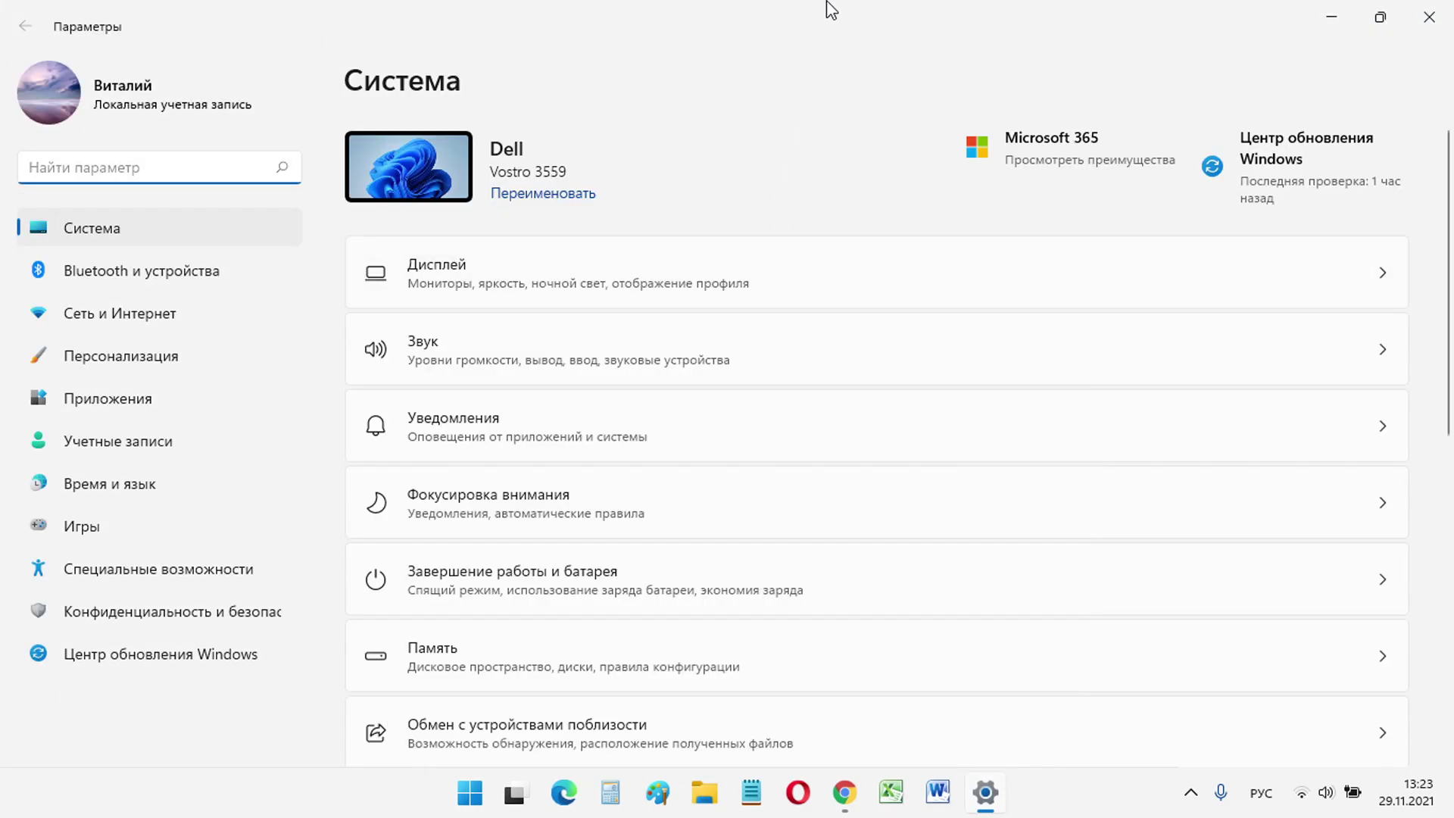
click(985, 792)
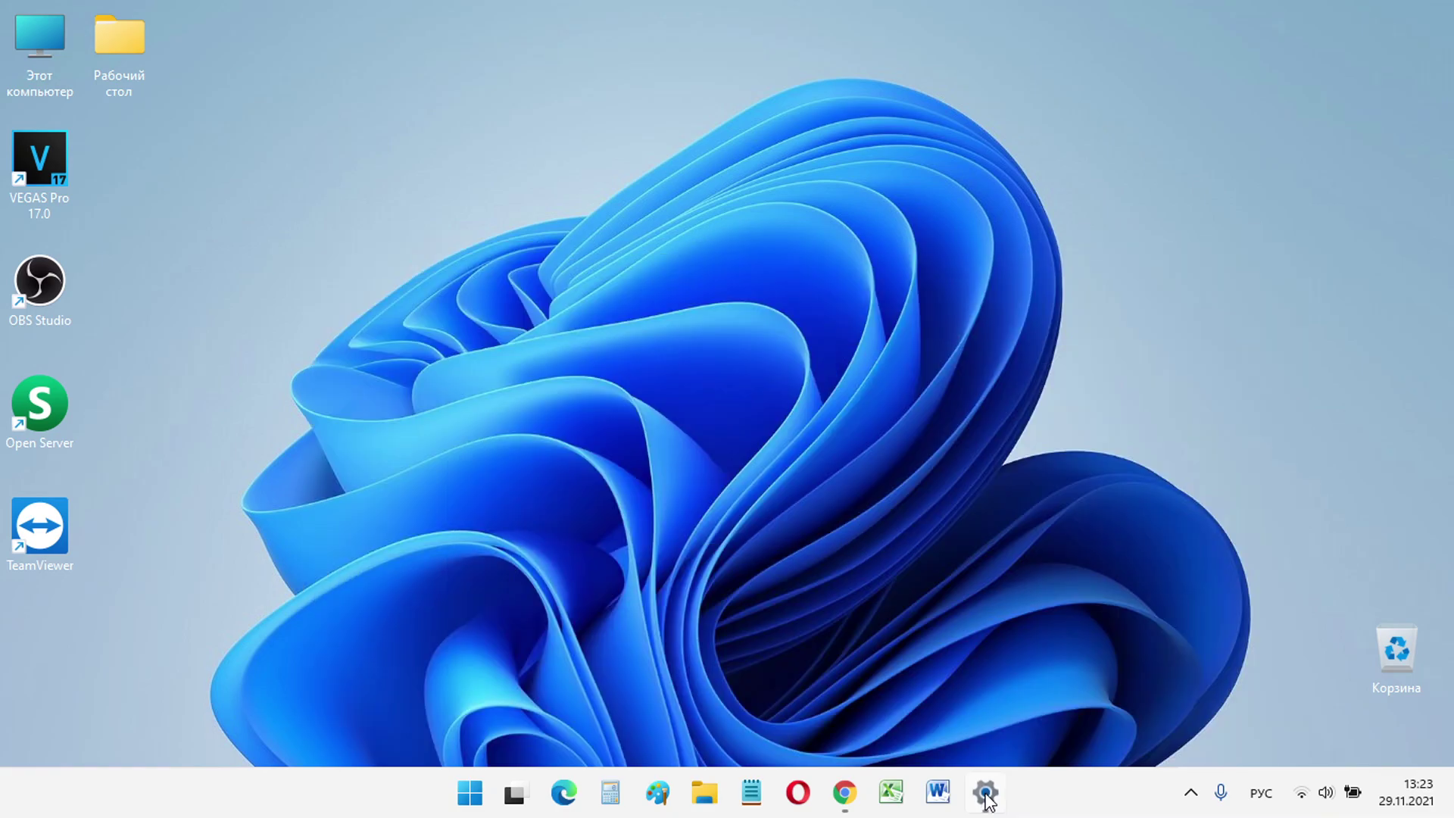
right_click(1049, 793)
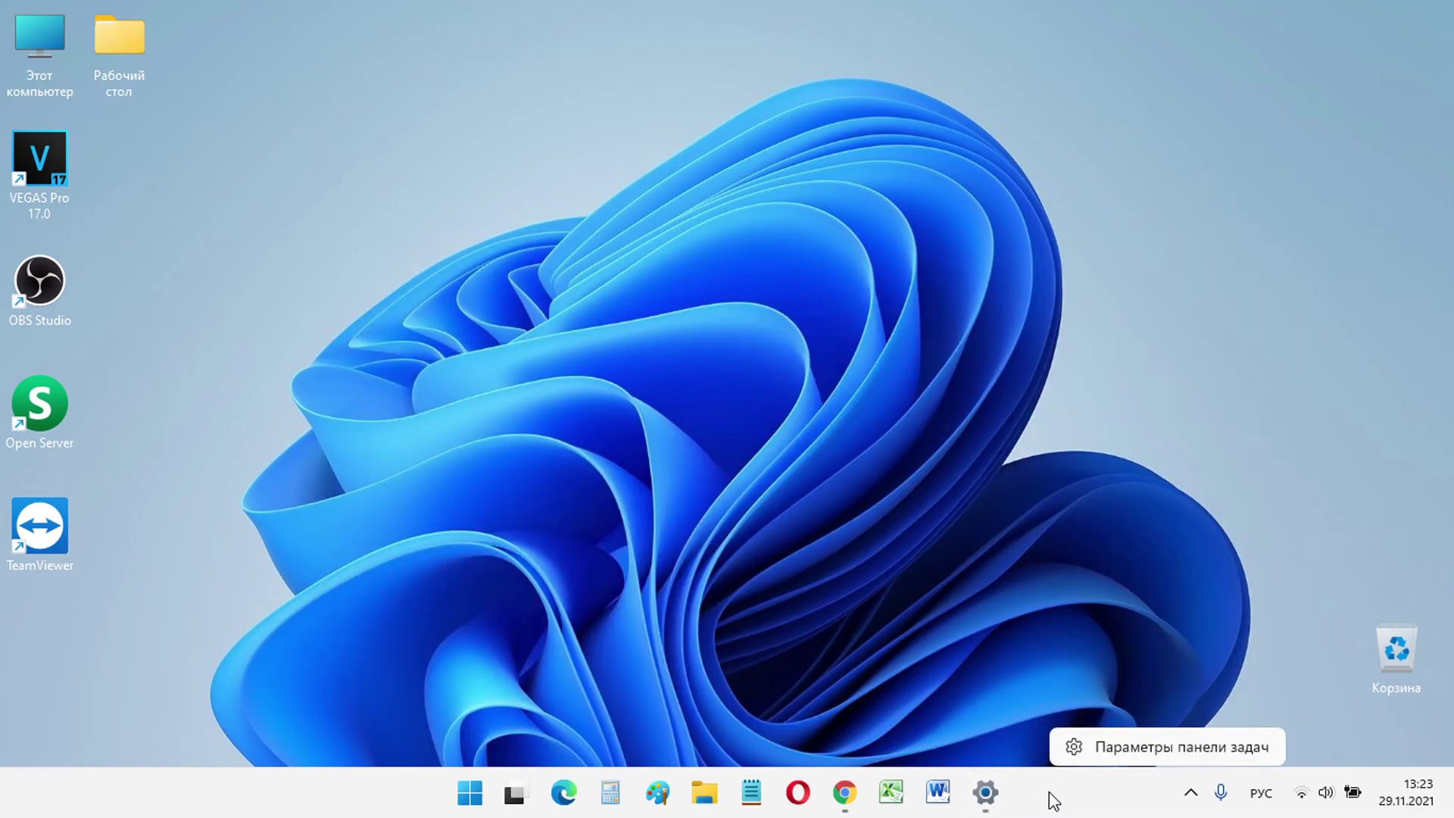
click(1140, 747)
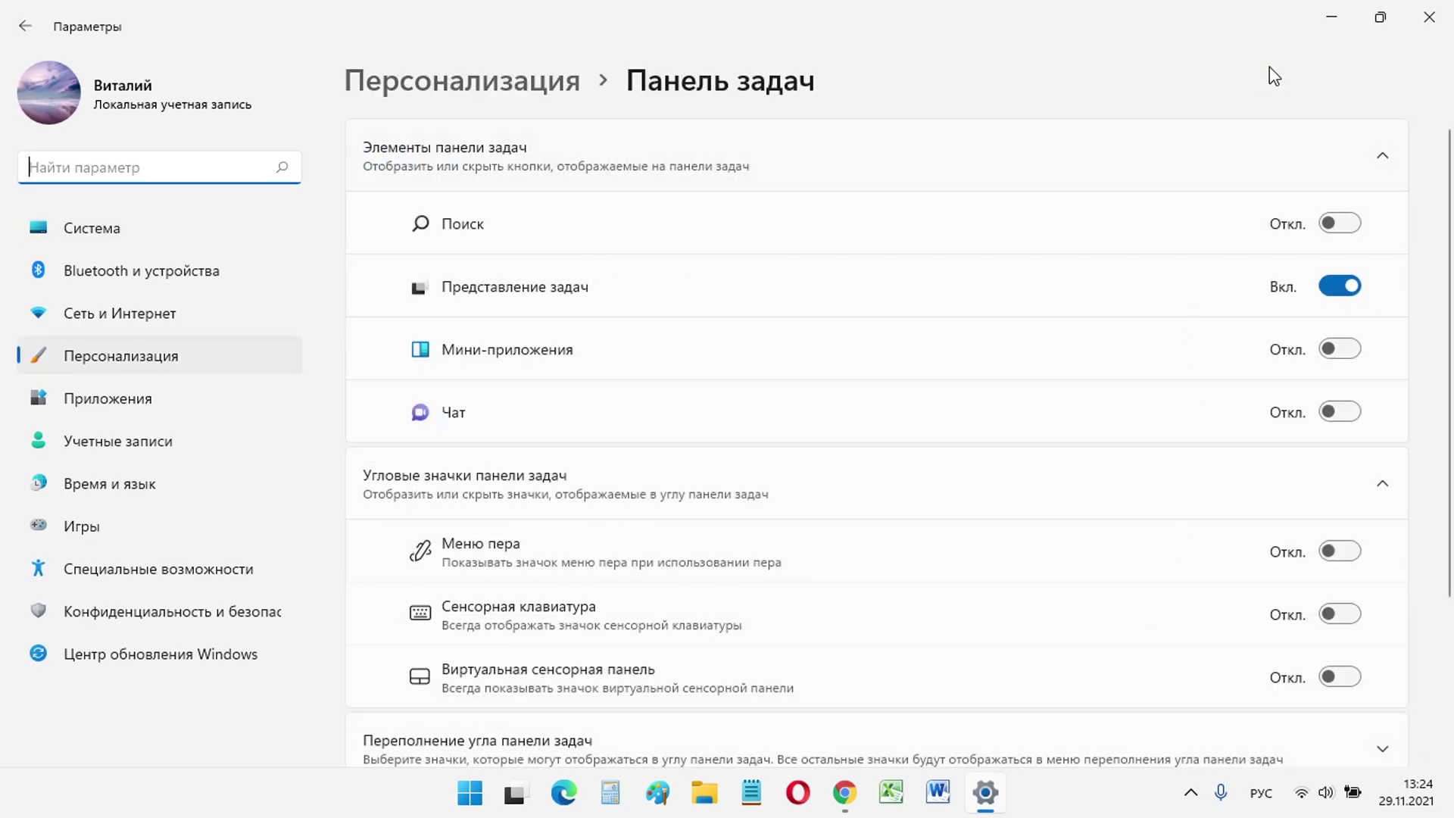
click(1332, 16)
Step: Examine the desktop's context menu with its additional options, and view the folders and drives in "Этот компьютер" before closing its window
right_click(880, 316)
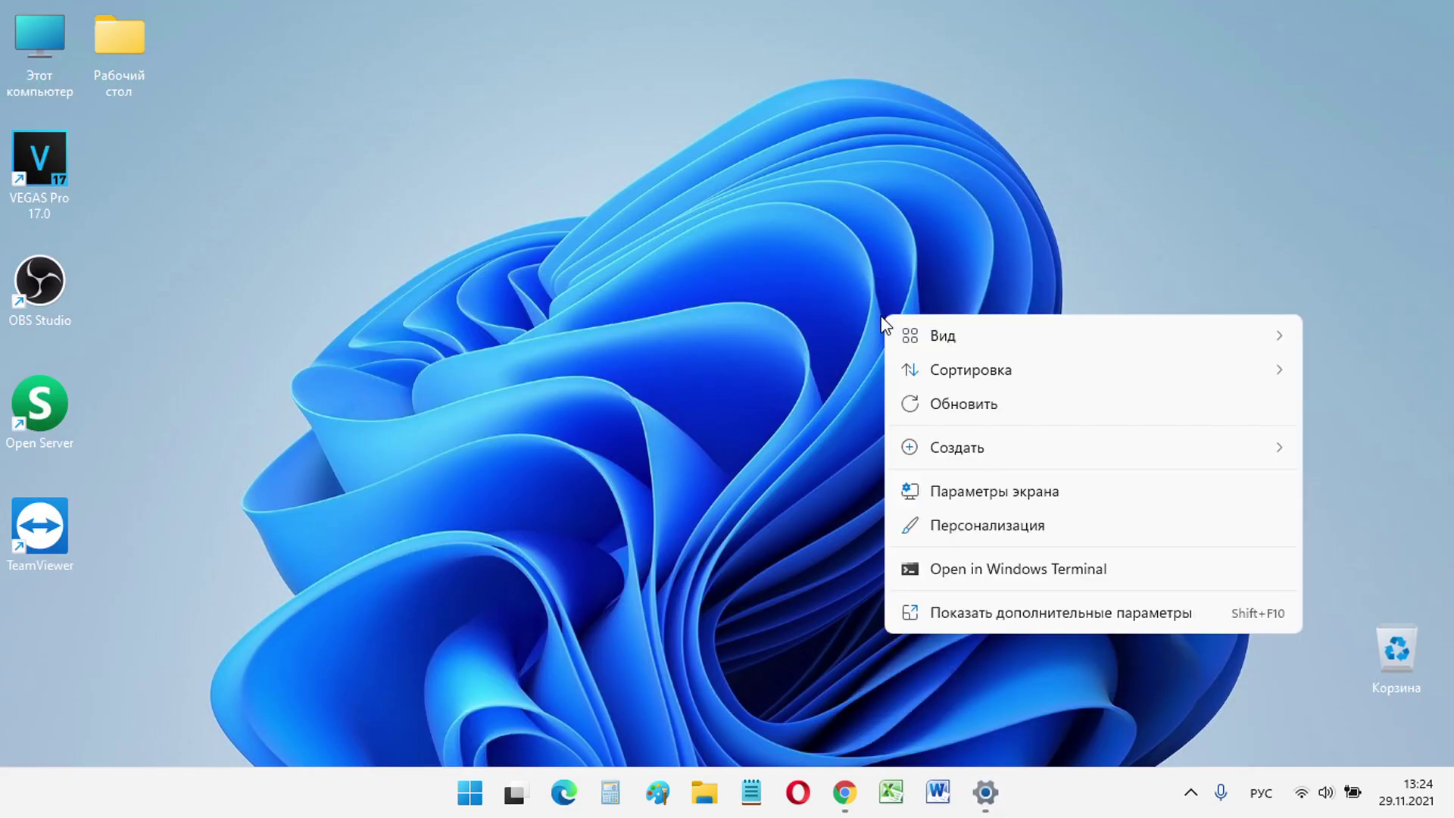
click(1030, 613)
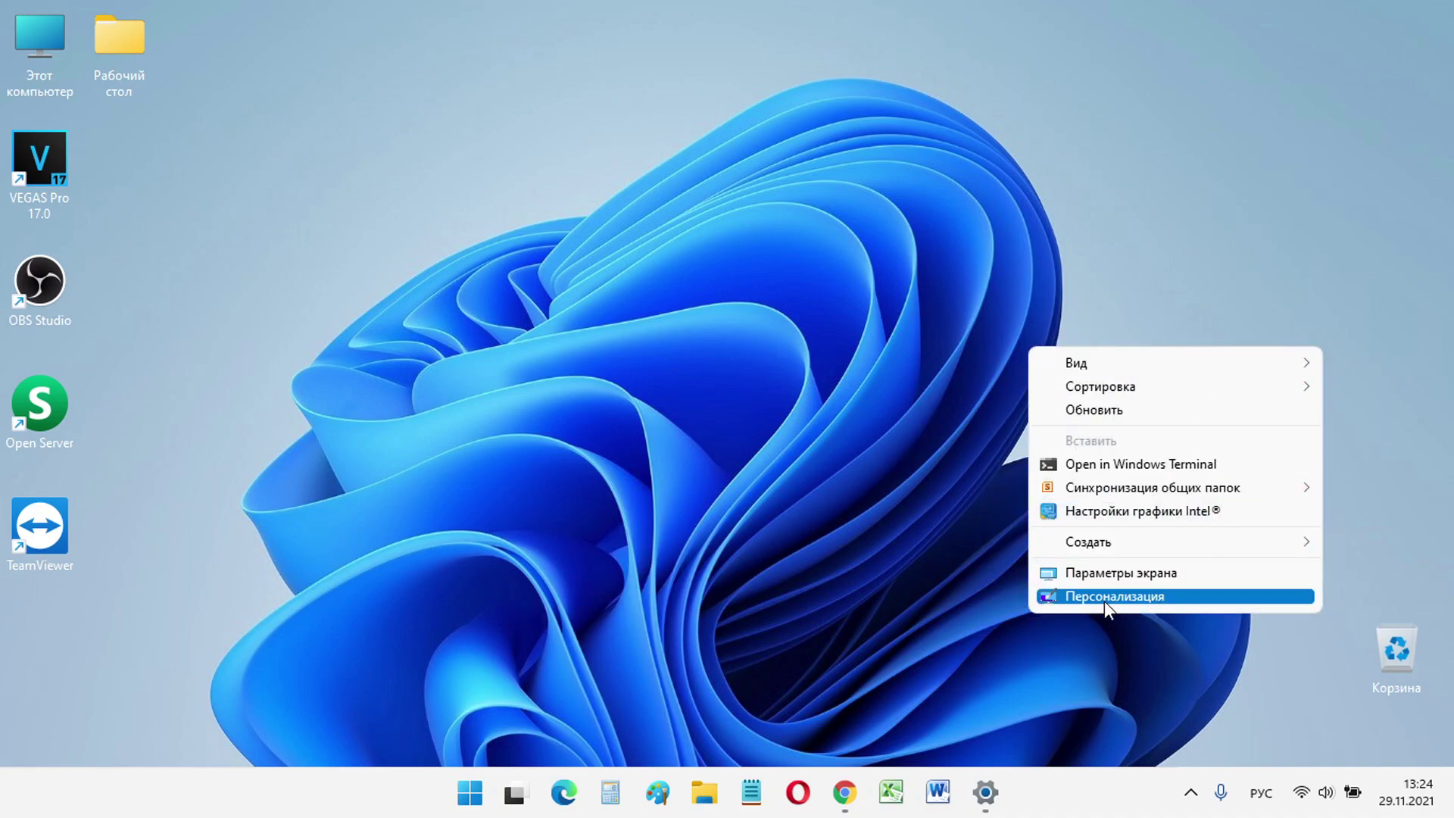
click(870, 603)
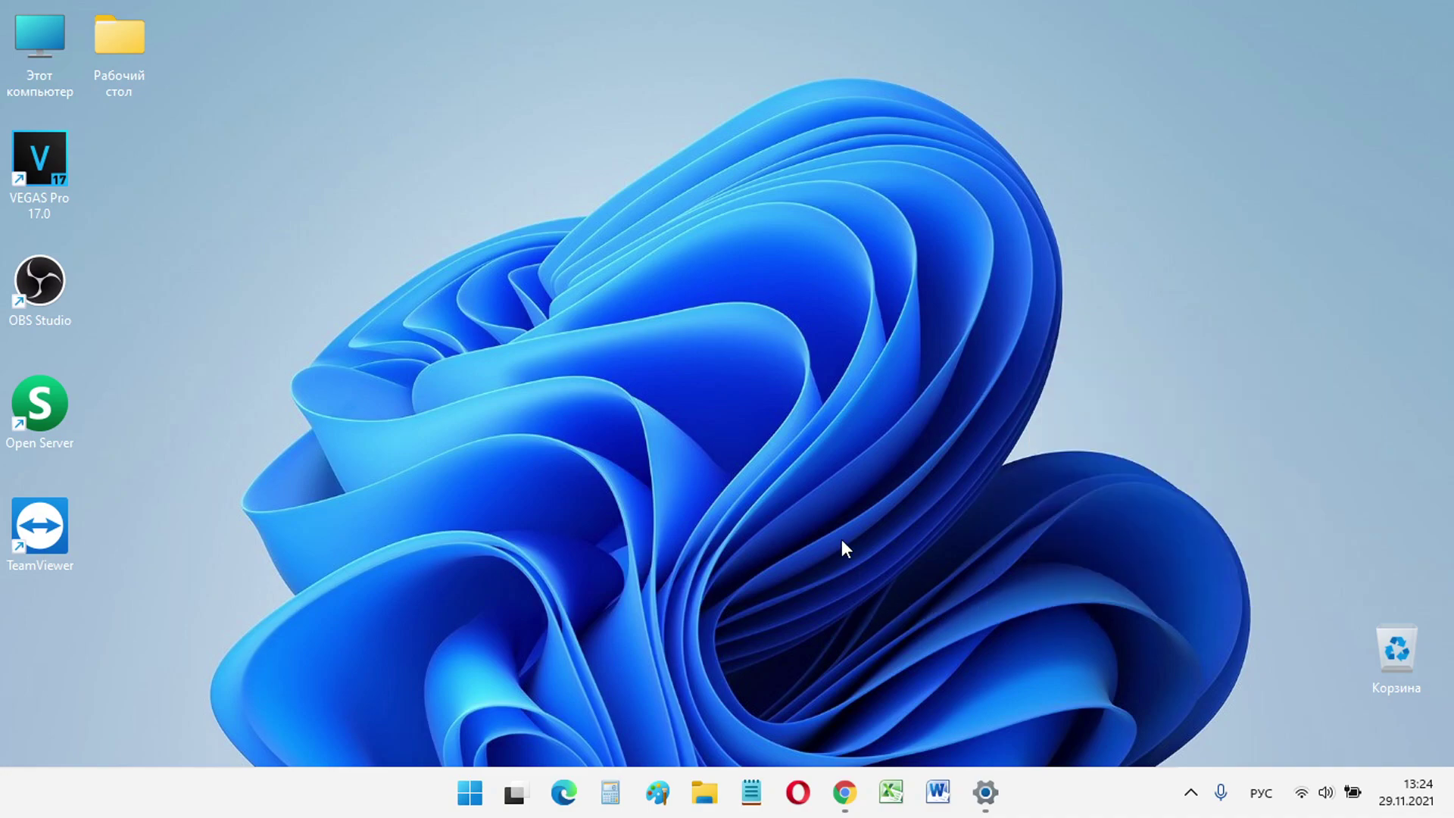
double_click(44, 89)
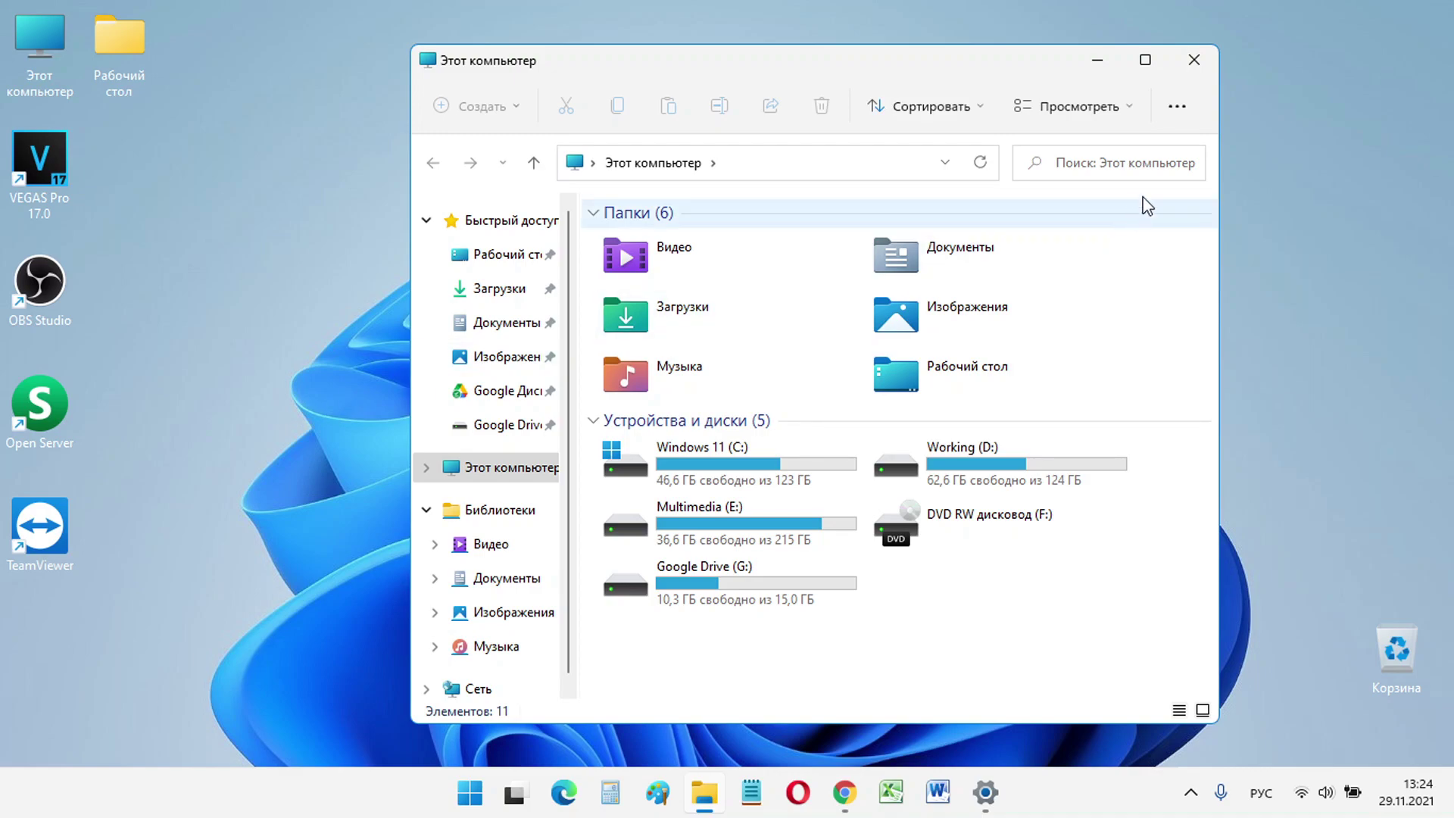
click(1193, 59)
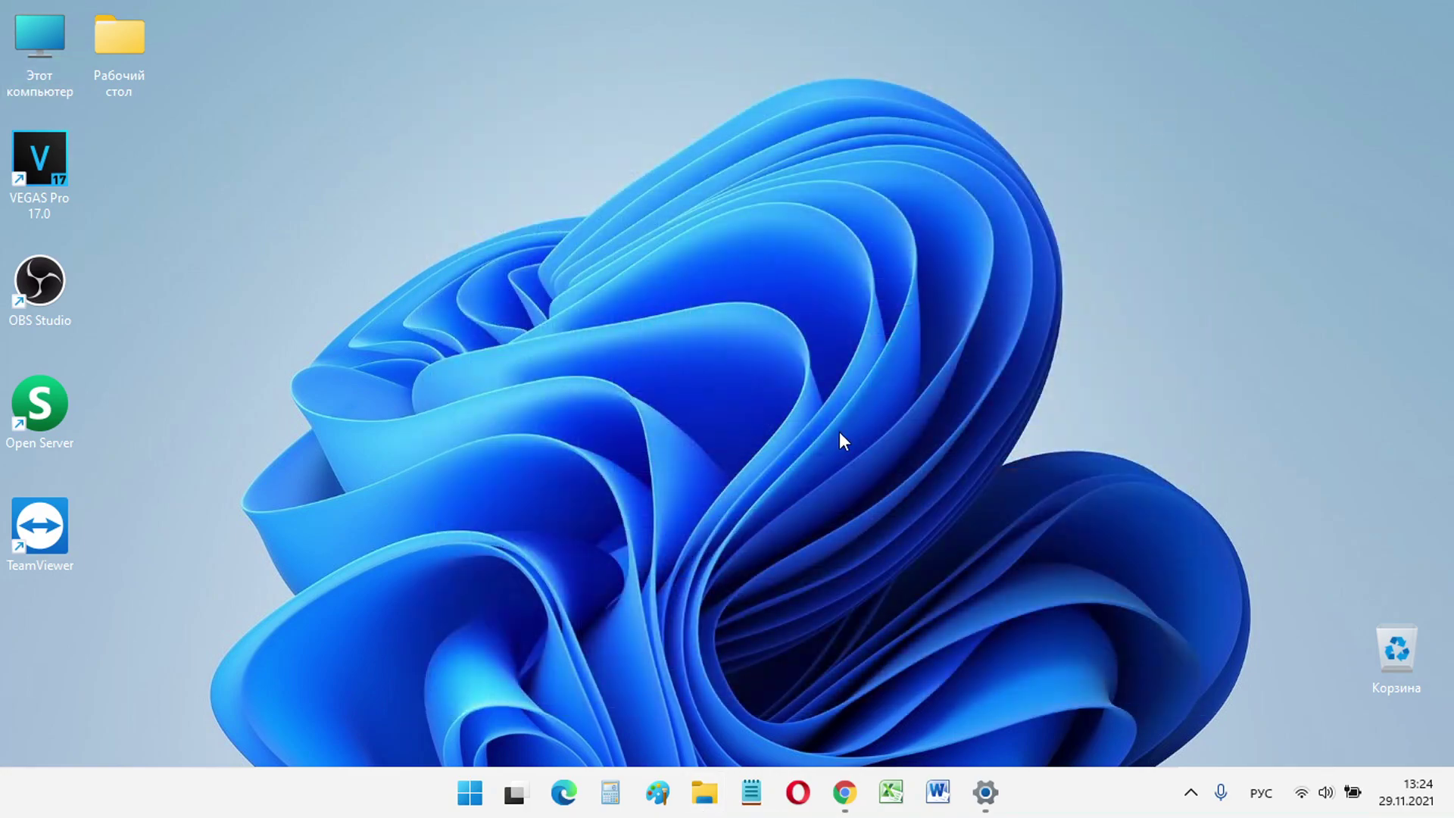